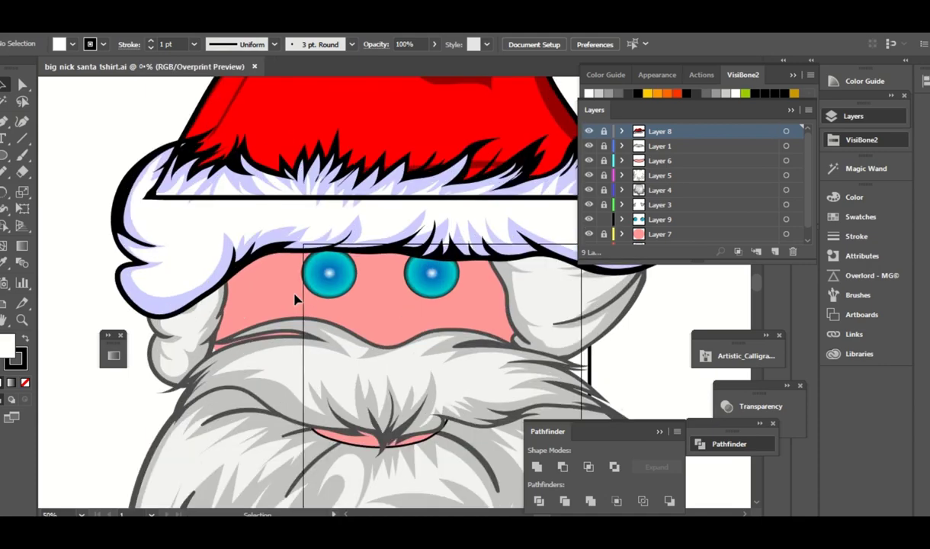
- Shrink both blue irises to about 131 by 102 px each and reposition them on the face beneath the hat brim
{"action": "left_click", "coordinate": [436, 303]}
{"action": "mouse_move", "coordinate": [297, 309]}
{"action": "left_mouse_down"}
{"action": "mouse_move", "coordinate": [297, 324]}
{"action": "mouse_move", "coordinate": [297, 301]}
{"action": "left_mouse_up"}
{"action": "left_click", "coordinate": [436, 303], "text": "shift"}
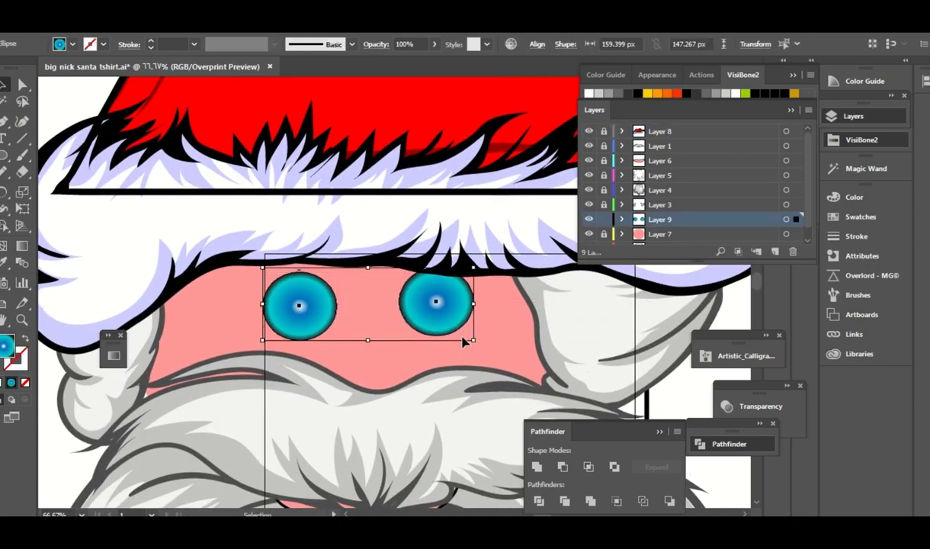
{"action": "left_click_drag", "start_coordinate": [473, 336], "coordinate": [436, 317]}
{"action": "left_click_drag", "start_coordinate": [412, 293], "coordinate": [441, 322]}
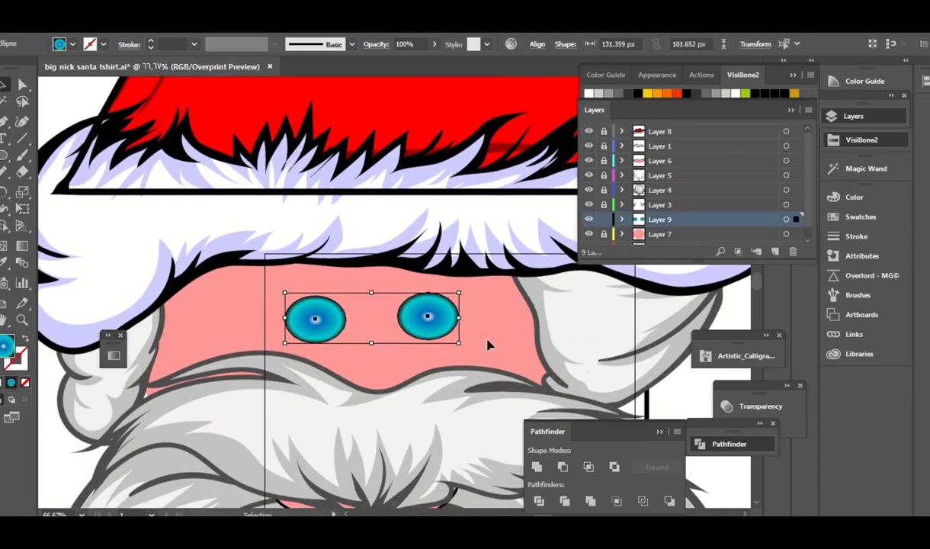
{"action": "key", "text": "ctrl+shift+a"}
{"action": "left_click", "coordinate": [195, 44]}
{"action": "left_click", "coordinate": [211, 213]}
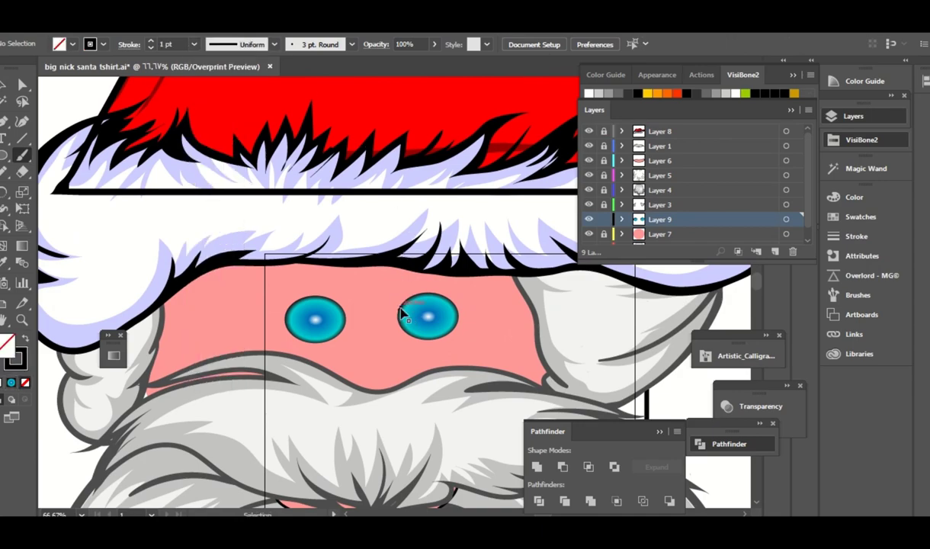
{"action": "left_click_drag", "start_coordinate": [369, 299], "coordinate": [442, 286]}
{"action": "key", "text": "ctrl+z"}
- Set the Paintbrush stroke to 7 pt and paint black upper and lower lid lines around the right iris
{"action": "left_click", "coordinate": [303, 46]}
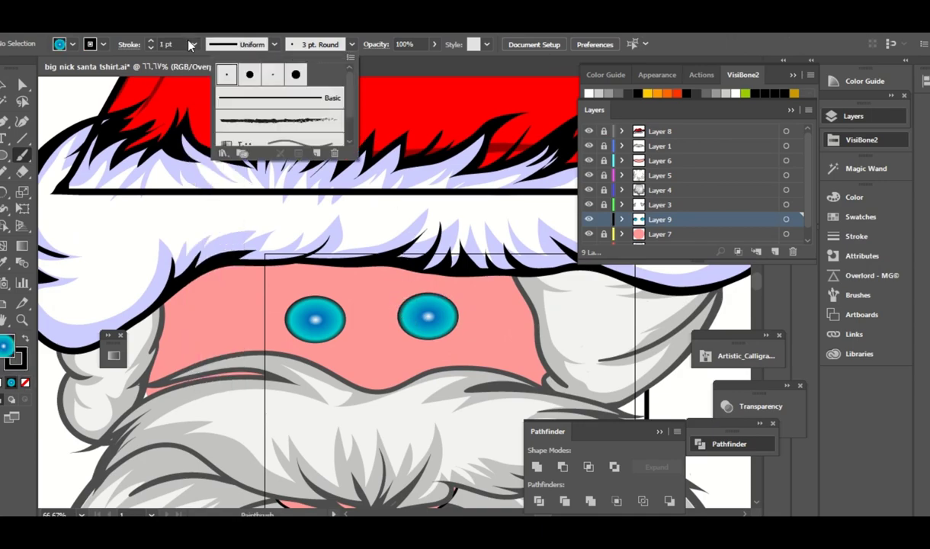
{"action": "left_click", "coordinate": [194, 45]}
{"action": "left_click", "coordinate": [206, 202]}
{"action": "mouse_move", "coordinate": [383, 317]}
{"action": "left_mouse_down"}
{"action": "mouse_move", "coordinate": [459, 333]}
{"action": "mouse_move", "coordinate": [385, 327]}
{"action": "left_mouse_up"}
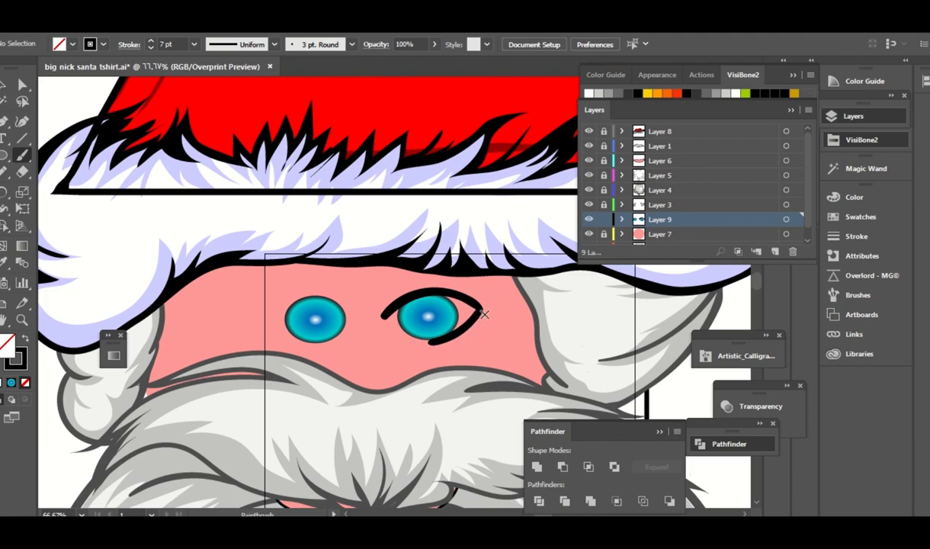
- Shrink the right iris and position it to fit between the painted upper and lower lid lines
{"action": "key", "text": "ctrl+equal"}
{"action": "key", "text": "ctrl+equal"}
{"action": "left_click_drag", "start_coordinate": [538, 328], "coordinate": [477, 280]}
{"action": "left_click", "coordinate": [426, 297]}
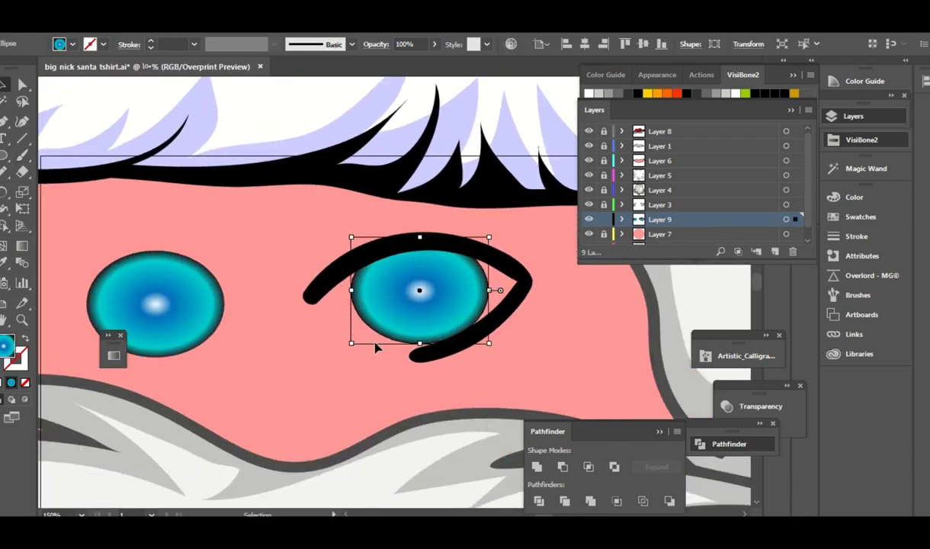
{"action": "left_click_drag", "start_coordinate": [376, 344], "coordinate": [379, 322]}
{"action": "left_click_drag", "start_coordinate": [434, 314], "coordinate": [419, 336]}
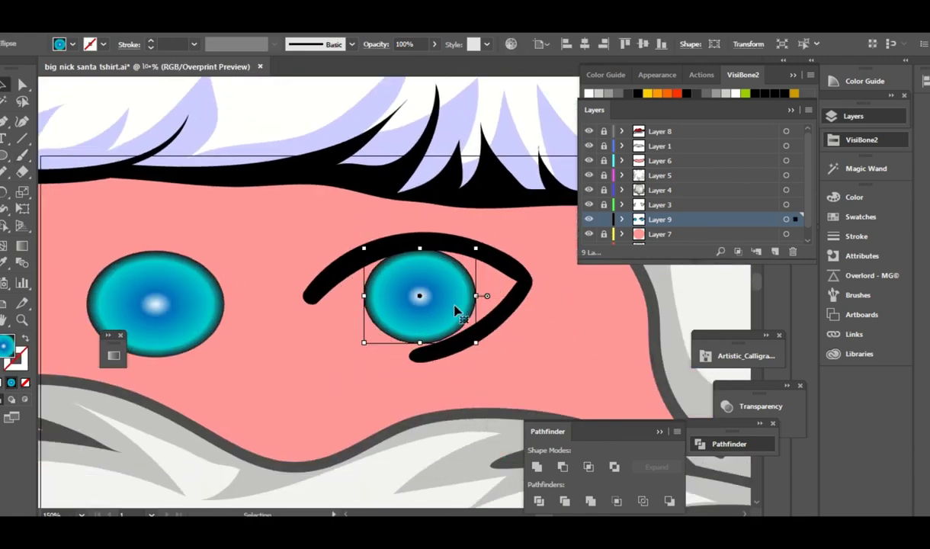
- Select the black lid strokes around the right iris and expand their appearance into filled shapes
{"action": "left_click", "coordinate": [535, 286]}
{"action": "left_click", "coordinate": [530, 294]}
{"action": "left_click", "coordinate": [519, 293], "text": "shift"}
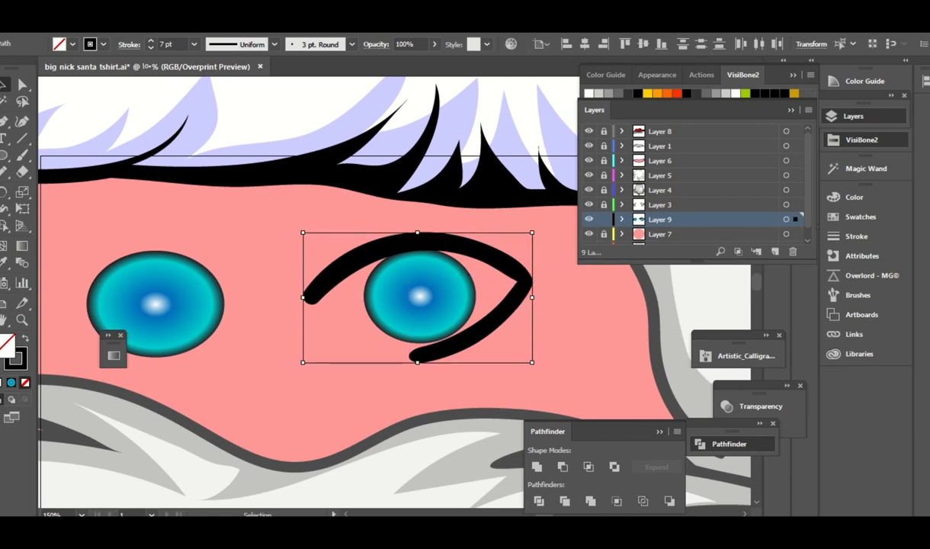
{"action": "left_click", "coordinate": [114, 23]}
{"action": "left_click", "coordinate": [167, 168]}
- Reshape the expanded eye outline with the Pencil tool, tapering both lids to points and curving the lower lid under the iris
{"action": "key", "text": "n"}
{"action": "scroll", "coordinate": [452, 251], "scroll_direction": "down", "scroll_amount": 1}
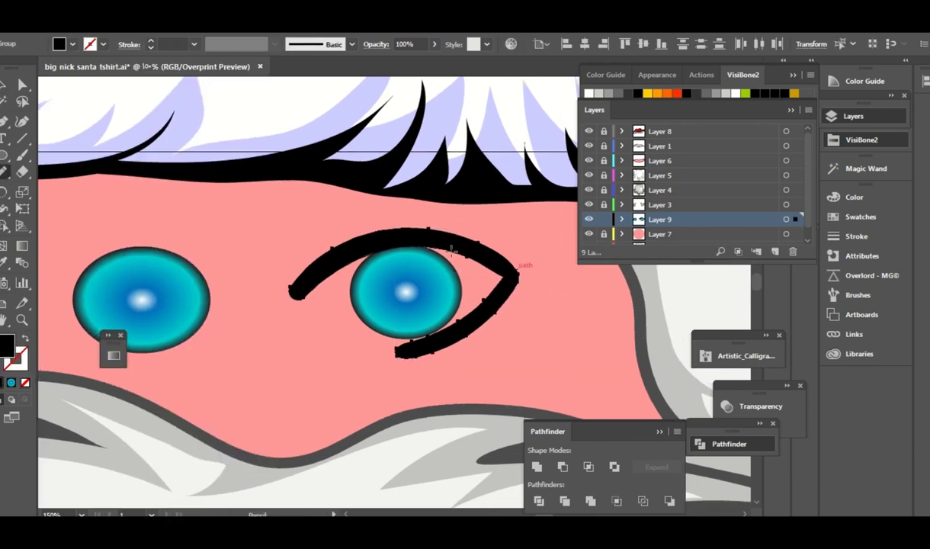
{"action": "mouse_move", "coordinate": [301, 268]}
{"action": "left_mouse_down"}
{"action": "mouse_move", "coordinate": [519, 252]}
{"action": "mouse_move", "coordinate": [475, 312]}
{"action": "left_mouse_up"}
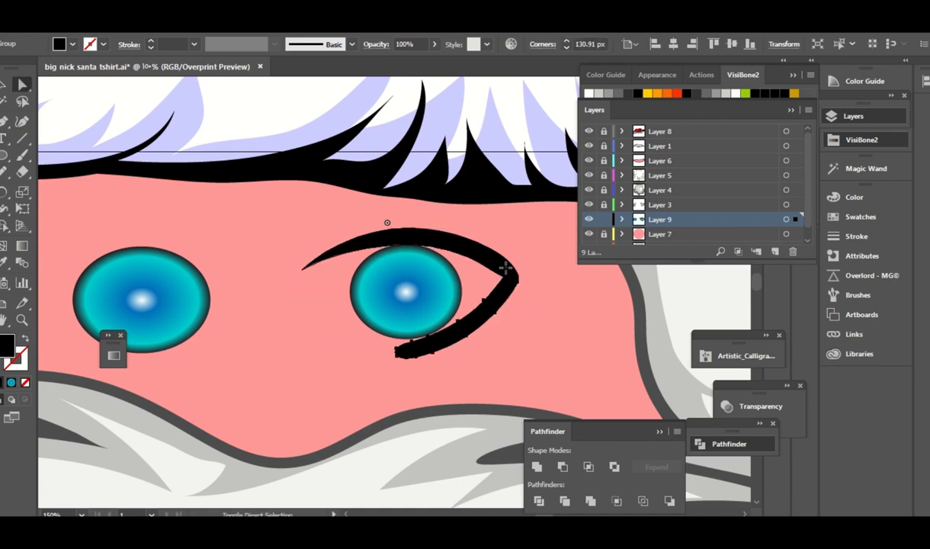
{"action": "mouse_move", "coordinate": [470, 322]}
{"action": "left_mouse_down"}
{"action": "mouse_move", "coordinate": [527, 309]}
{"action": "mouse_move", "coordinate": [441, 321]}
{"action": "left_mouse_up"}
{"action": "left_click_drag", "start_coordinate": [367, 334], "coordinate": [366, 334]}
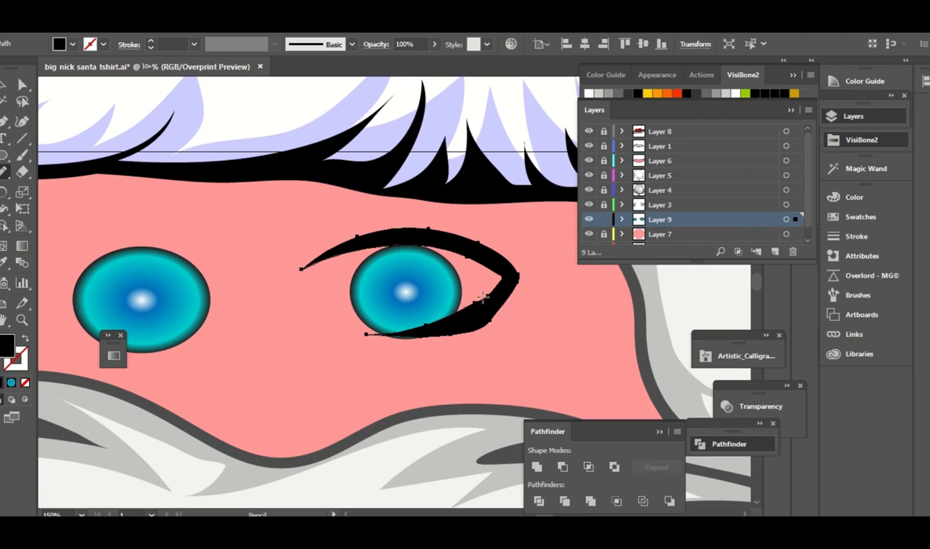
{"action": "mouse_move", "coordinate": [481, 297]}
{"action": "left_mouse_down"}
{"action": "mouse_move", "coordinate": [442, 313]}
{"action": "mouse_move", "coordinate": [342, 324]}
{"action": "left_mouse_up"}
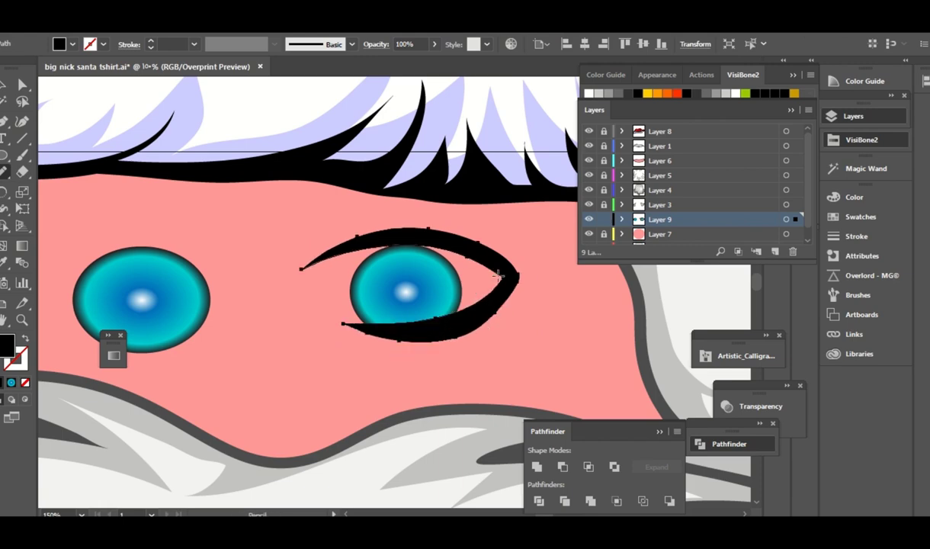
{"action": "key", "text": "v"}
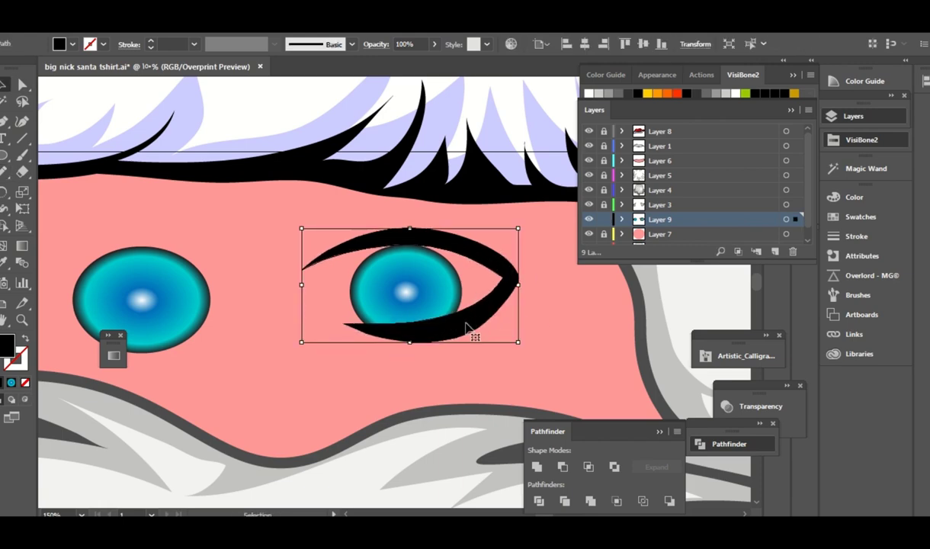
- Hide the left iris in Layer 9 and delete the leftover small group at the outer corner of the right eye
{"action": "left_click", "coordinate": [622, 219]}
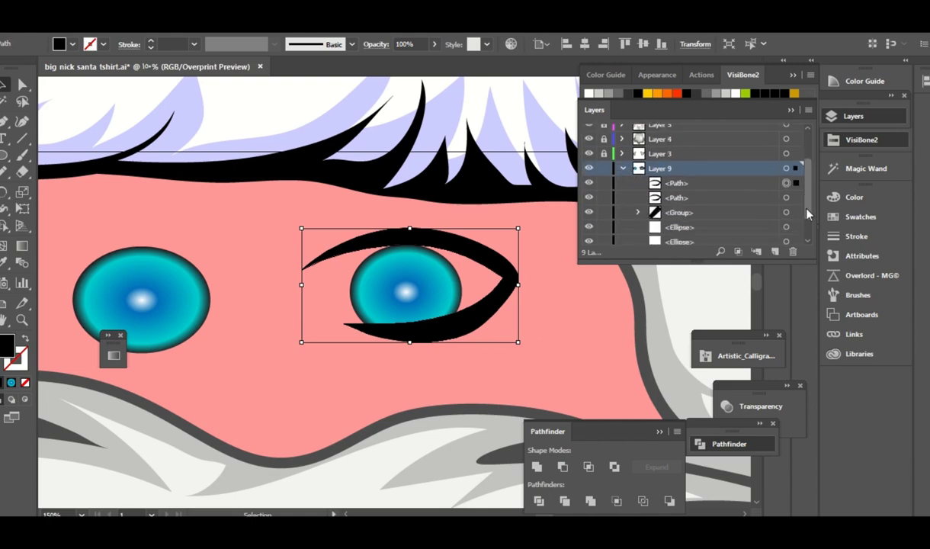
{"action": "scroll", "coordinate": [768, 198], "scroll_direction": "down", "scroll_amount": 2}
{"action": "left_click", "coordinate": [589, 208]}
{"action": "left_click", "coordinate": [589, 208]}
{"action": "left_click", "coordinate": [589, 194]}
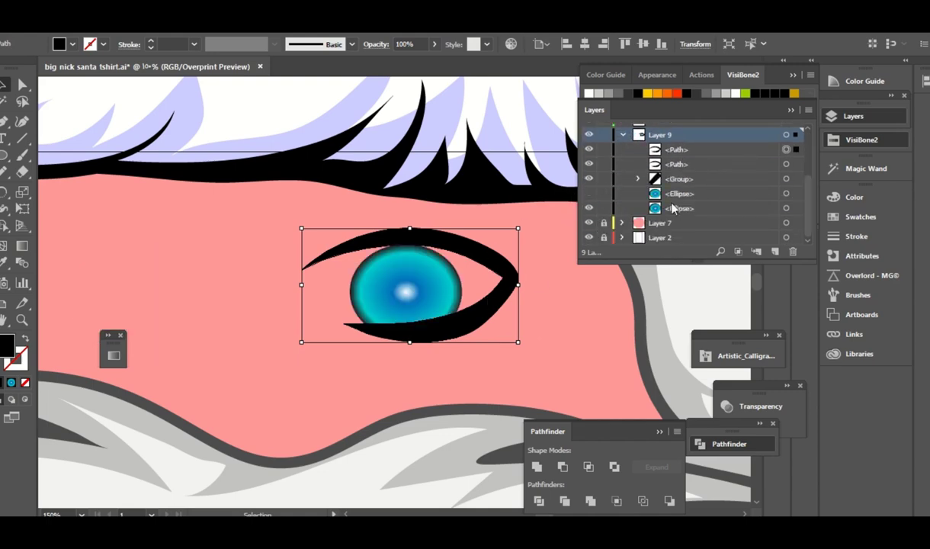
{"action": "left_click", "coordinate": [589, 193]}
{"action": "left_click", "coordinate": [677, 193]}
{"action": "left_click", "coordinate": [682, 178]}
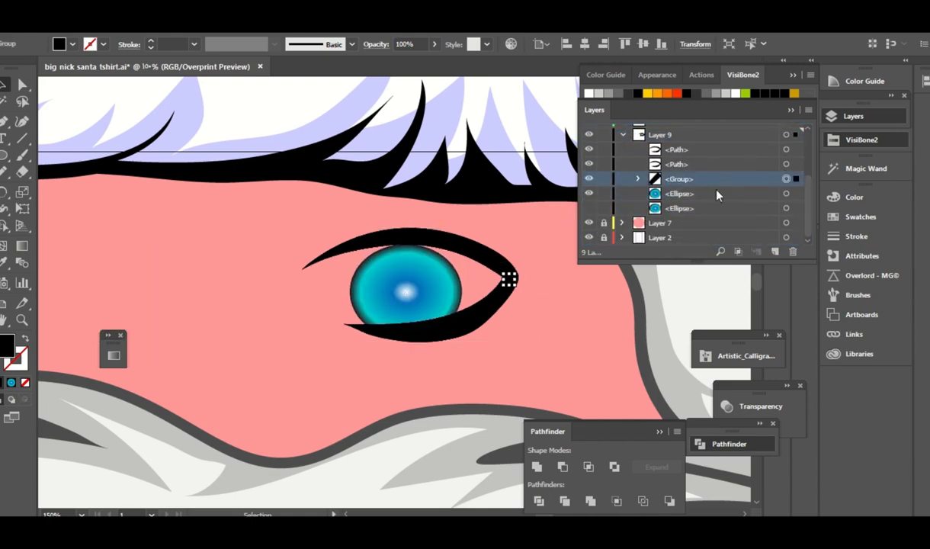
{"action": "key", "text": "Delete"}
- Smooth the outer edge of the right eye's lower lid with the Pencil tool
{"action": "key", "text": "a"}
{"action": "left_click", "coordinate": [495, 302]}
{"action": "key", "text": "n"}
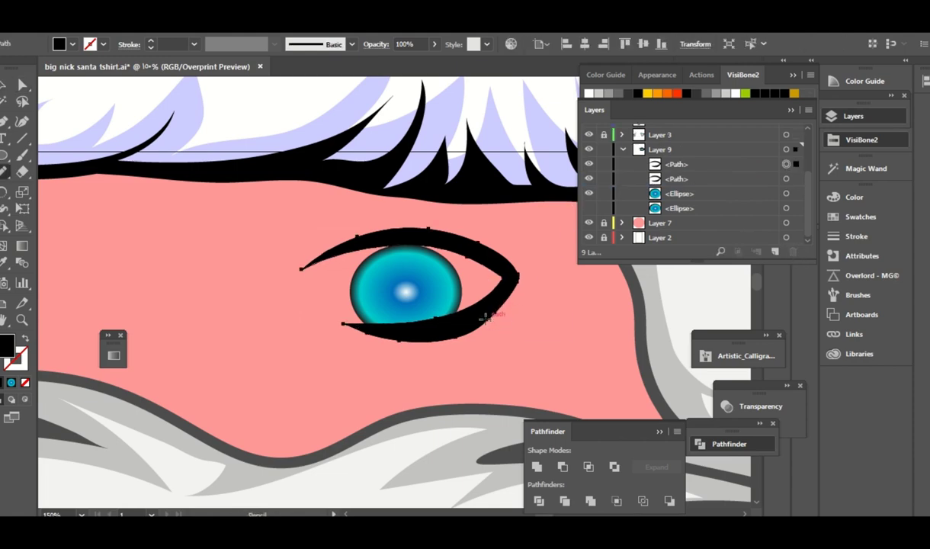
{"action": "mouse_move", "coordinate": [449, 327]}
{"action": "left_mouse_down"}
{"action": "mouse_move", "coordinate": [363, 331]}
{"action": "mouse_move", "coordinate": [411, 327]}
{"action": "left_mouse_up"}
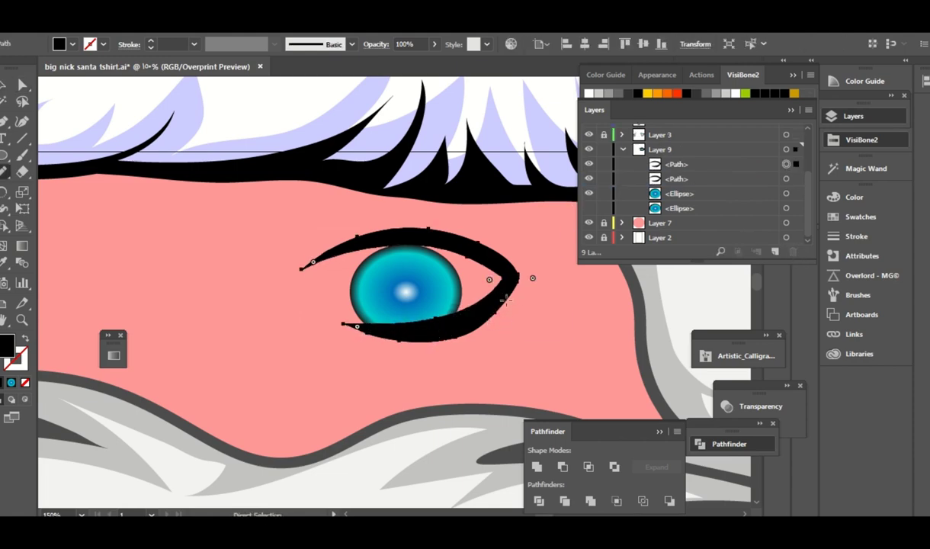
- Fill the duplicate eye path beneath the black outline with white and extend it with the Pencil tool across the eye opening
{"action": "left_click", "coordinate": [856, 236]}
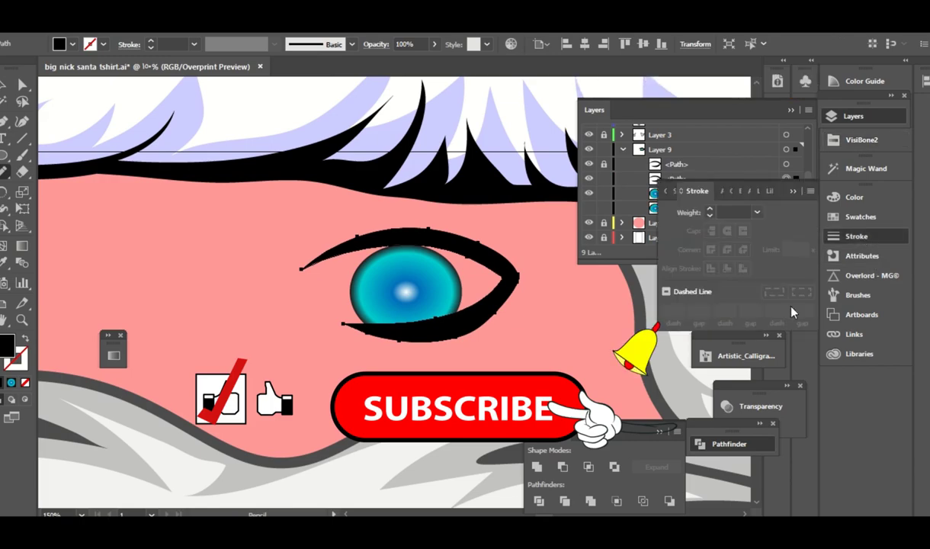
{"action": "left_click", "coordinate": [860, 217]}
{"action": "left_click", "coordinate": [683, 235]}
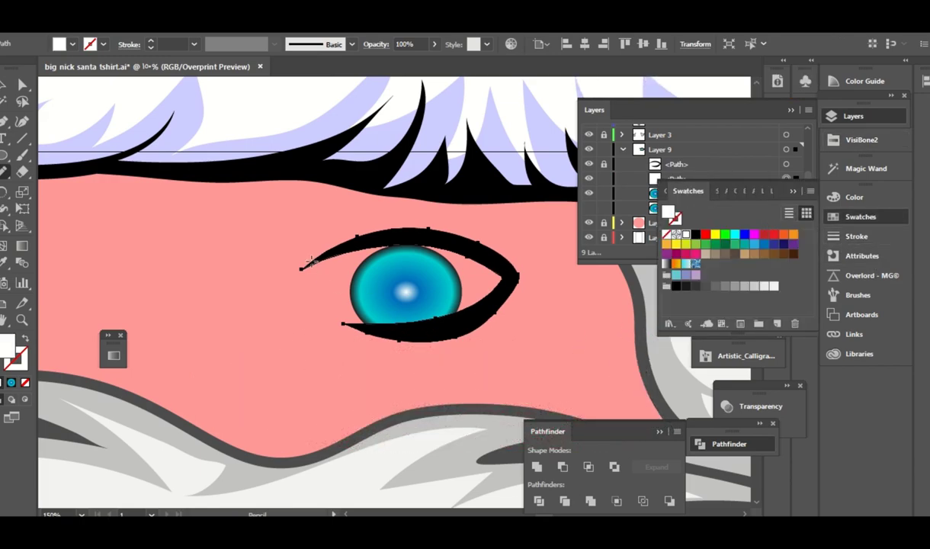
{"action": "left_click_drag", "start_coordinate": [308, 290], "coordinate": [383, 341]}
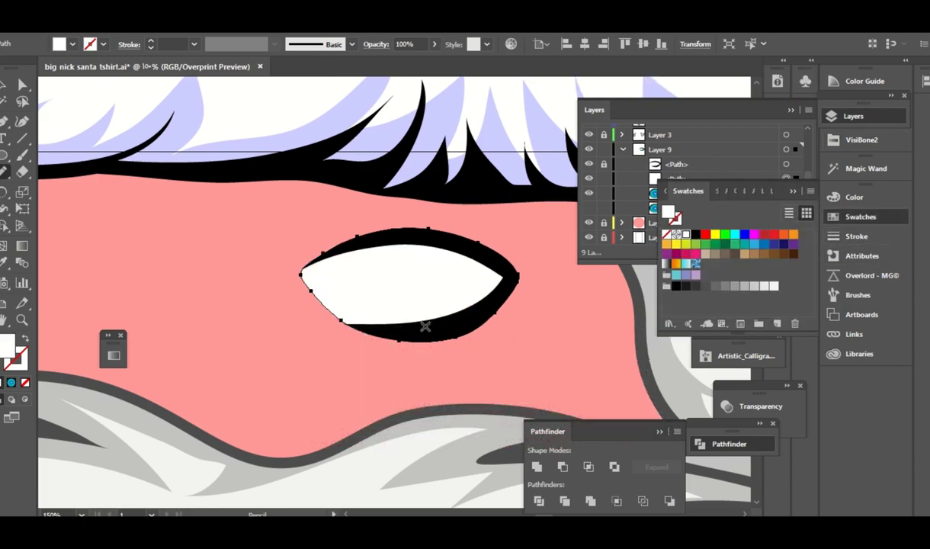
- Send the white eye shape one level backward behind the blue iris and deselect it
{"action": "left_click", "coordinate": [792, 191]}
{"action": "key", "text": "ctrl+bracketleft"}
{"action": "key", "text": "a"}
{"action": "key", "text": "ctrl+shift+a"}
{"action": "scroll", "coordinate": [539, 328], "scroll_direction": "down", "scroll_amount": 3}
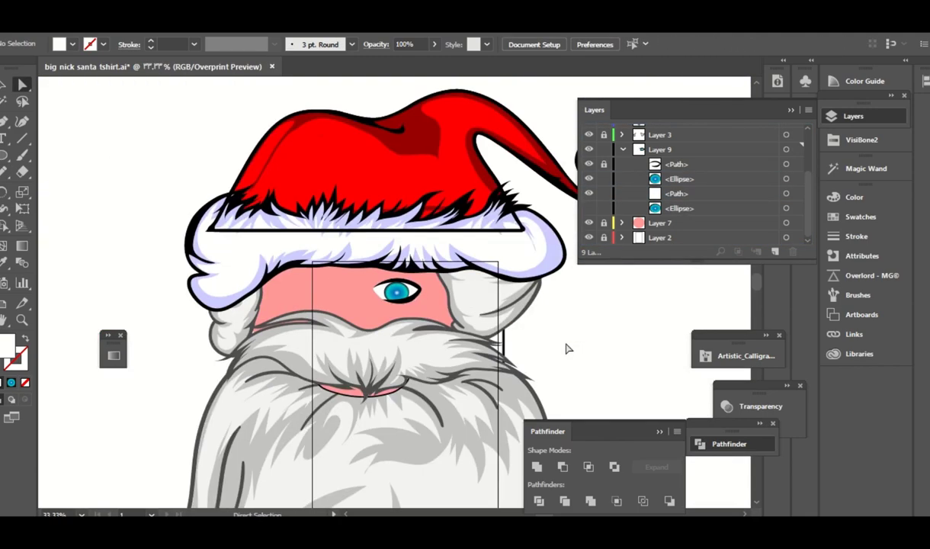
- Unlock the black eye outline and redraw the inner edge of its lower lid thinner with the Pencil tool
{"action": "scroll", "coordinate": [536, 246], "scroll_direction": "up", "scroll_amount": 3}
{"action": "left_click", "coordinate": [448, 323]}
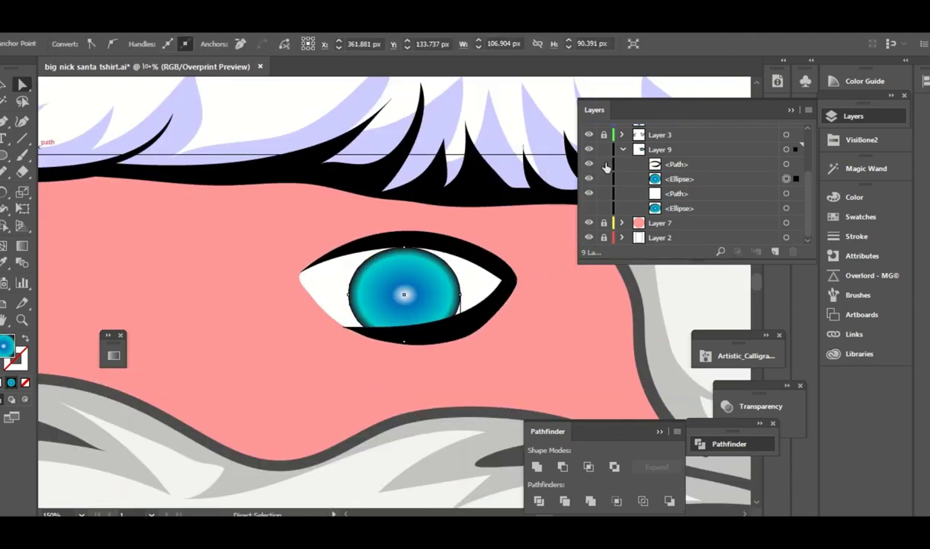
{"action": "left_click", "coordinate": [478, 336]}
{"action": "key", "text": "n"}
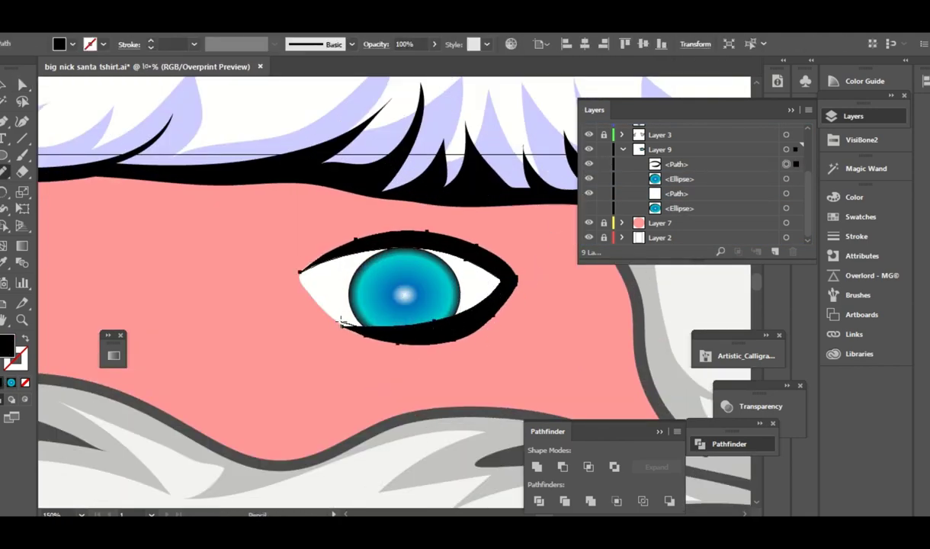
{"action": "left_click_drag", "start_coordinate": [342, 321], "coordinate": [364, 330]}
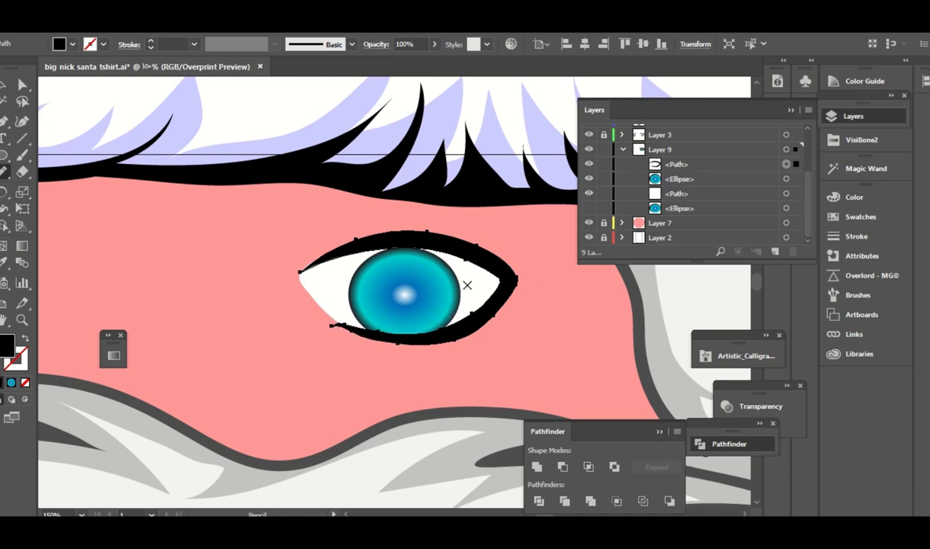
- Select the outline, iris and white of the right eye together and scale them down slightly
{"action": "key", "text": "v"}
{"action": "left_click", "coordinate": [434, 308]}
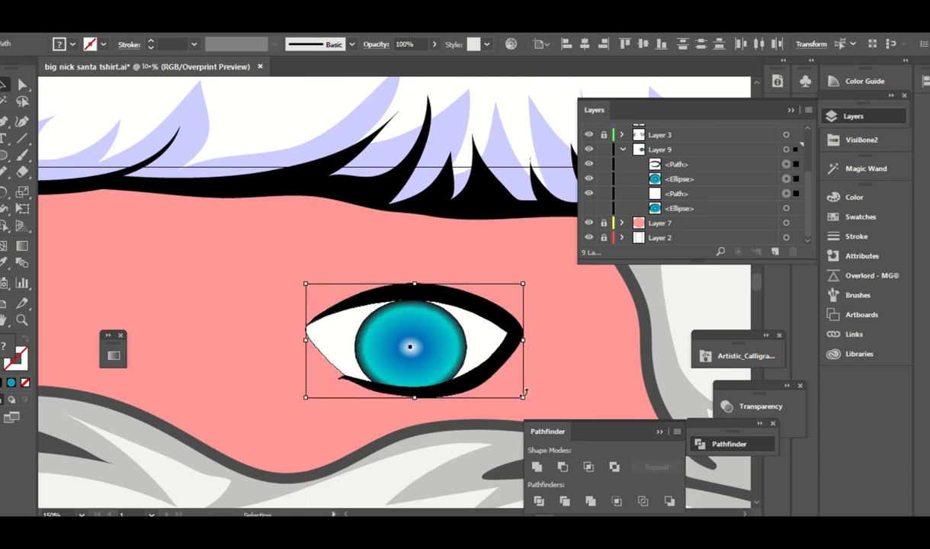
{"action": "left_click_drag", "start_coordinate": [523, 396], "coordinate": [511, 387]}
{"action": "left_click", "coordinate": [588, 333]}
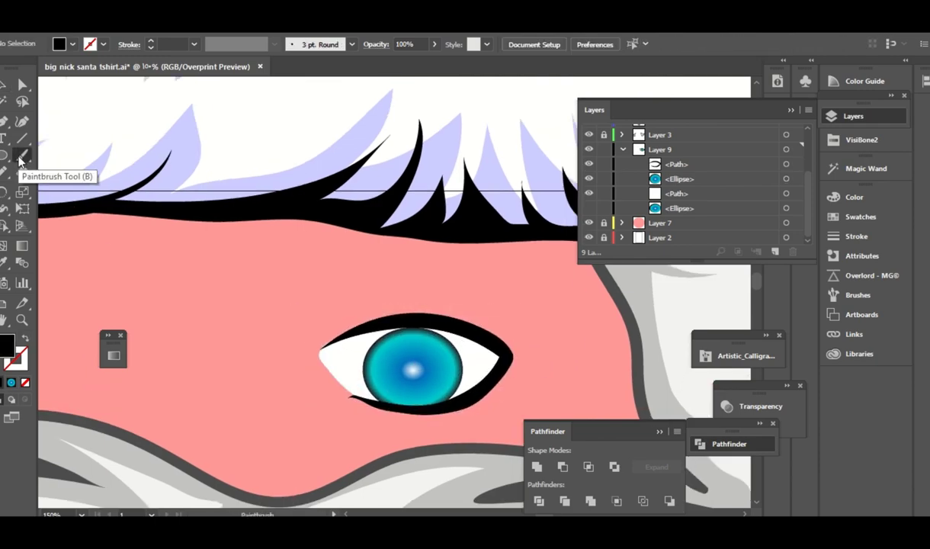
- Set the Paintbrush stroke to 2 pt black and paint a curved eyebrow outline above the right eye
{"action": "left_click", "coordinate": [21, 160]}
{"action": "key", "text": "ctrl+minus"}
{"action": "key", "text": "ctrl+minus"}
{"action": "key", "text": "ctrl+minus"}
{"action": "key", "text": "ctrl+minus"}
{"action": "key", "text": "ctrl+minus"}
{"action": "scroll", "coordinate": [552, 296], "scroll_direction": "up", "scroll_amount": 5}
{"action": "scroll", "coordinate": [358, 270], "scroll_direction": "down", "scroll_amount": 4}
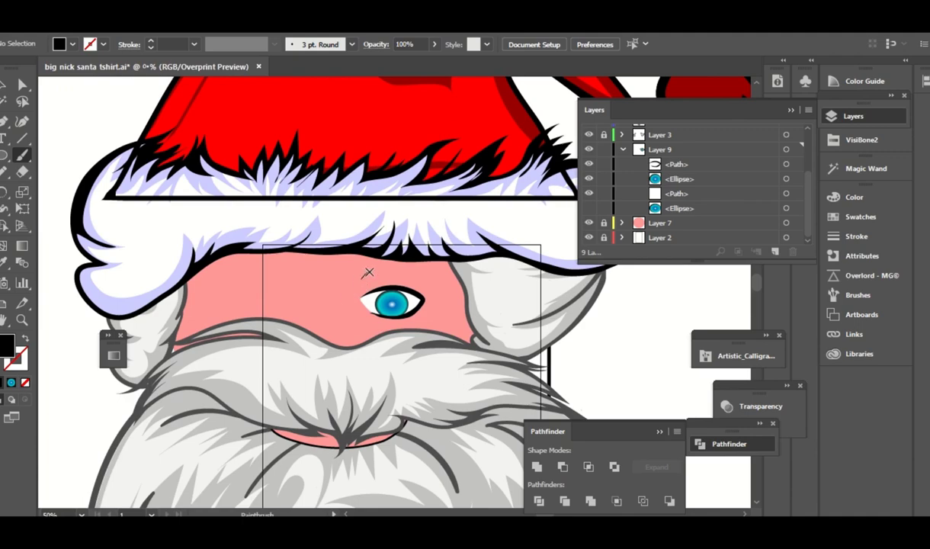
{"action": "left_click", "coordinate": [252, 44]}
{"action": "left_click", "coordinate": [195, 44]}
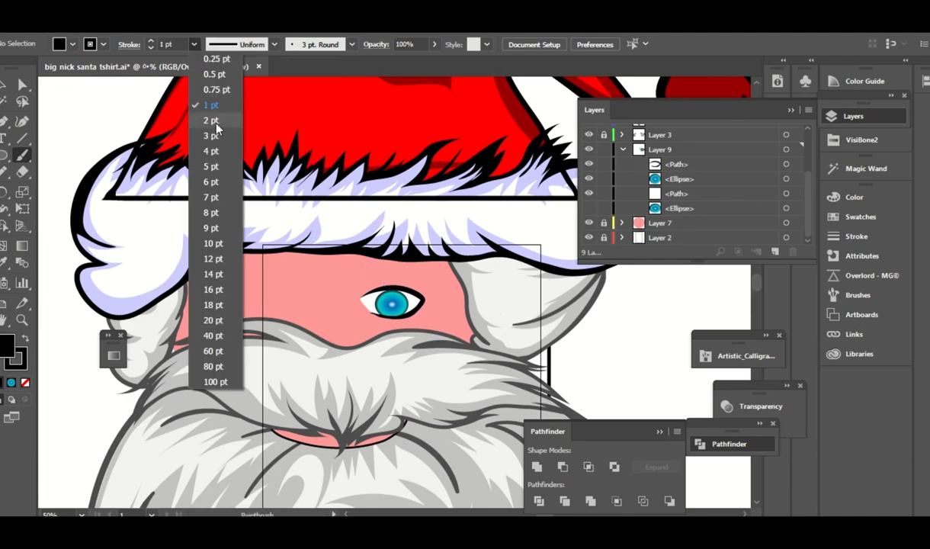
{"action": "left_click", "coordinate": [212, 120]}
{"action": "left_click_drag", "start_coordinate": [363, 279], "coordinate": [390, 264]}
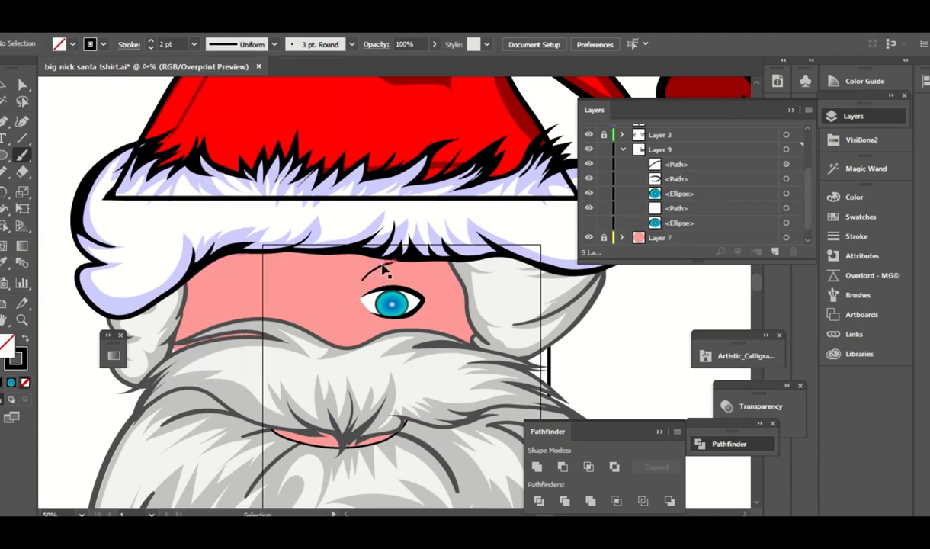
{"action": "key", "text": "ctrl+z"}
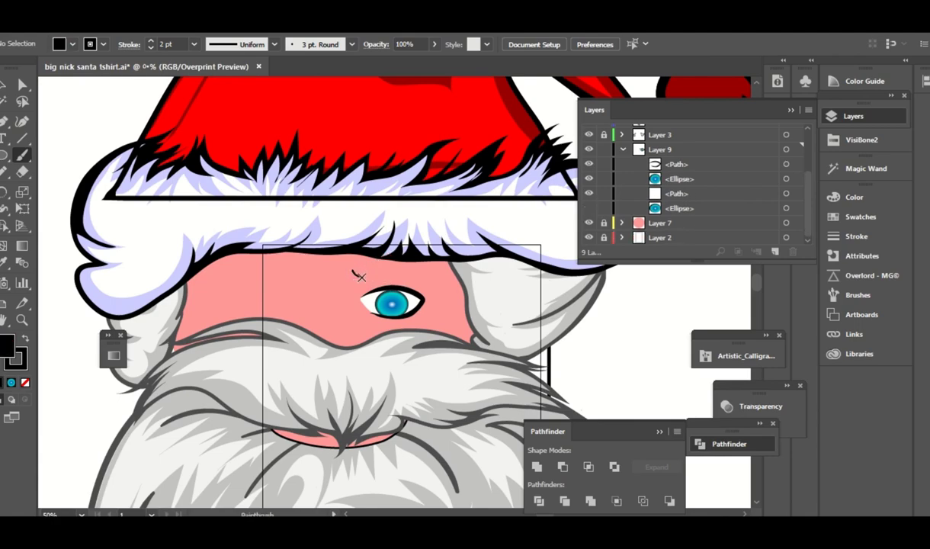
{"action": "mouse_move", "coordinate": [431, 284]}
{"action": "left_mouse_down"}
{"action": "mouse_move", "coordinate": [352, 269]}
{"action": "mouse_move", "coordinate": [405, 260]}
{"action": "mouse_move", "coordinate": [437, 272]}
{"action": "mouse_move", "coordinate": [444, 290]}
{"action": "mouse_move", "coordinate": [447, 276]}
{"action": "mouse_move", "coordinate": [427, 256]}
{"action": "mouse_move", "coordinate": [353, 266]}
{"action": "mouse_move", "coordinate": [360, 258]}
{"action": "mouse_move", "coordinate": [430, 272]}
{"action": "mouse_move", "coordinate": [336, 282]}
{"action": "left_mouse_up"}
- Expand the appearance of the painted eyebrow strokes and unite them into one path
{"action": "left_click", "coordinate": [118, 23]}
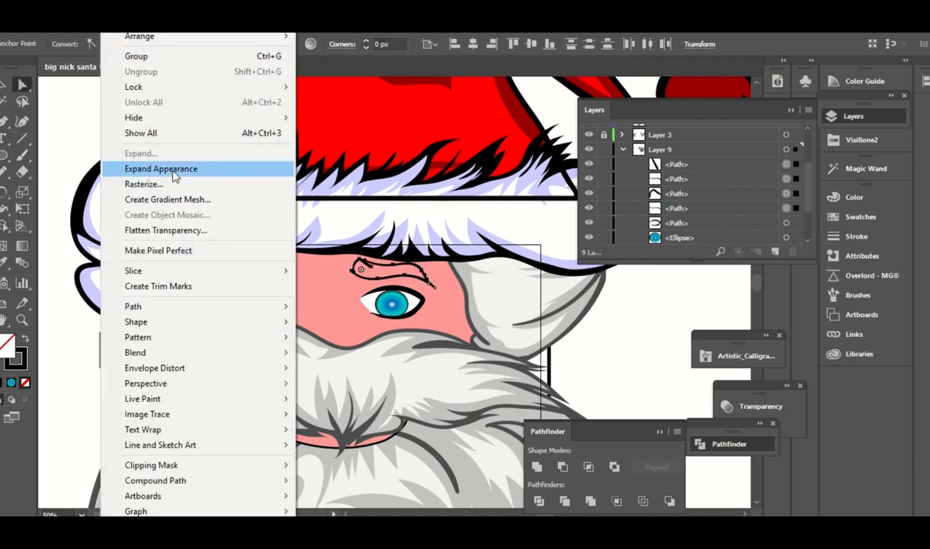
{"action": "left_click", "coordinate": [161, 168]}
- Reshape the outer tip of the eyebrow outline with the Pencil tool and turn the outline into a compound path
{"action": "key", "text": "ctrl+plus"}
{"action": "key", "text": "ctrl+plus"}
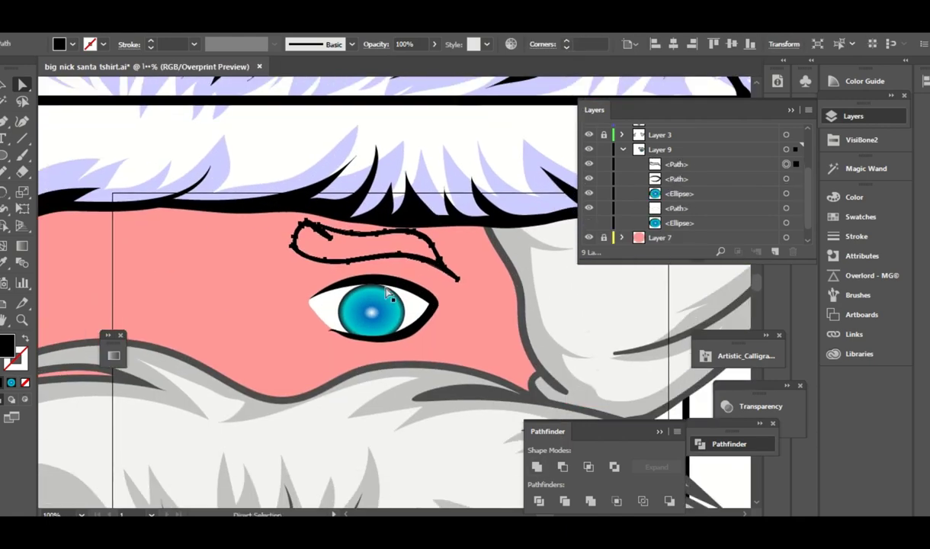
{"action": "key", "text": "n"}
{"action": "left_click_drag", "start_coordinate": [446, 265], "coordinate": [461, 274]}
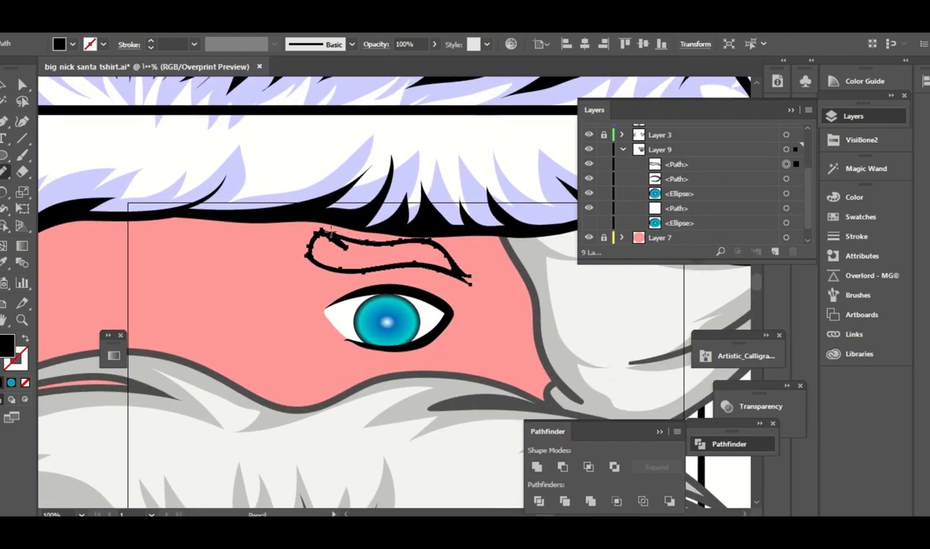
{"action": "scroll", "coordinate": [387, 228], "scroll_direction": "up", "scroll_amount": 2}
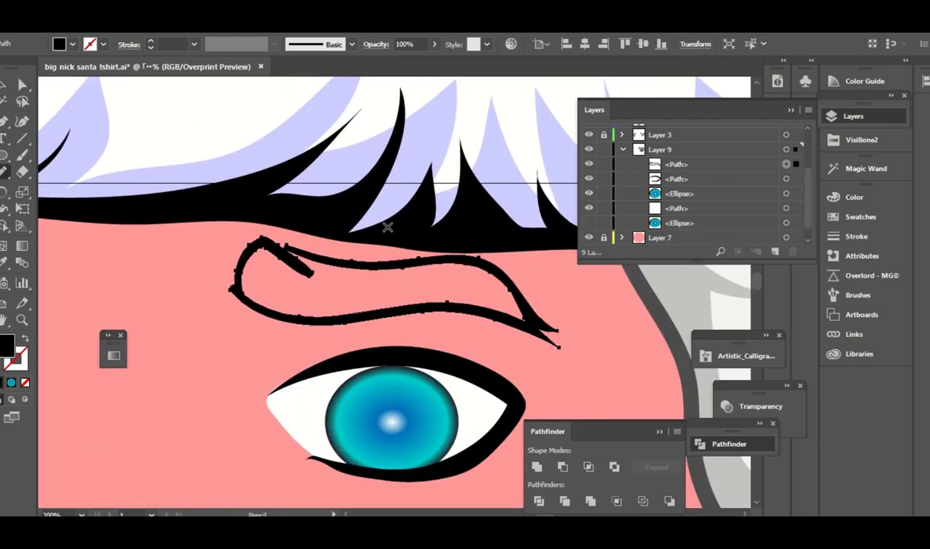
{"action": "key", "text": "ctrl+8"}
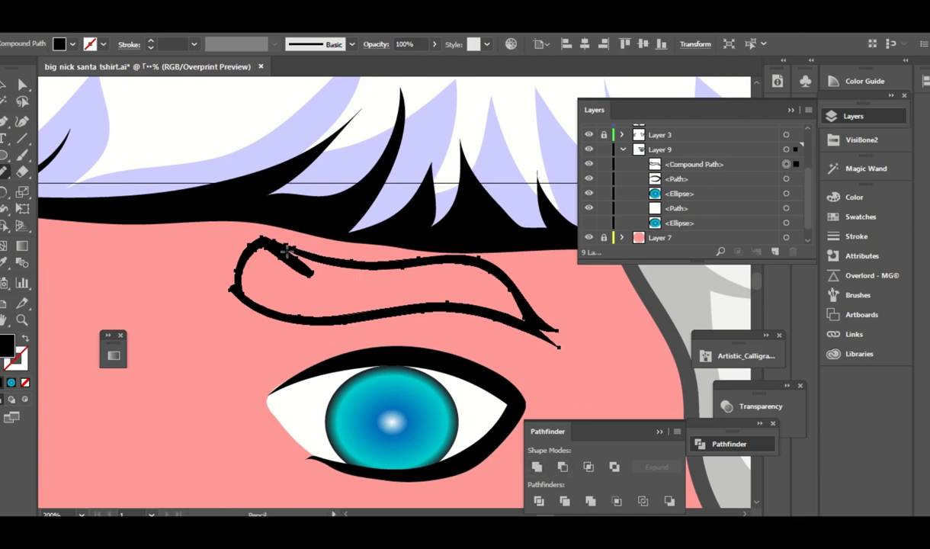
- Redraw the inside edge at the eyebrow's rounded inner end with the Pencil tool, adding pointed hair notches above and below
{"action": "left_click_drag", "start_coordinate": [273, 239], "coordinate": [296, 249]}
{"action": "mouse_move", "coordinate": [237, 268]}
{"action": "left_mouse_down"}
{"action": "mouse_move", "coordinate": [242, 275]}
{"action": "mouse_move", "coordinate": [252, 266]}
{"action": "mouse_move", "coordinate": [249, 328]}
{"action": "mouse_move", "coordinate": [256, 270]}
{"action": "left_mouse_up"}
{"action": "key", "text": "a"}
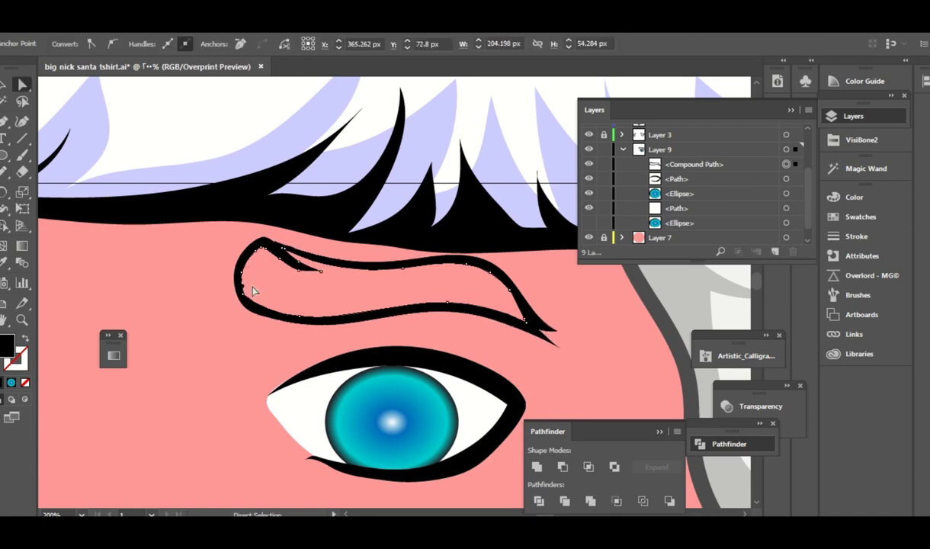
{"action": "key", "text": "n"}
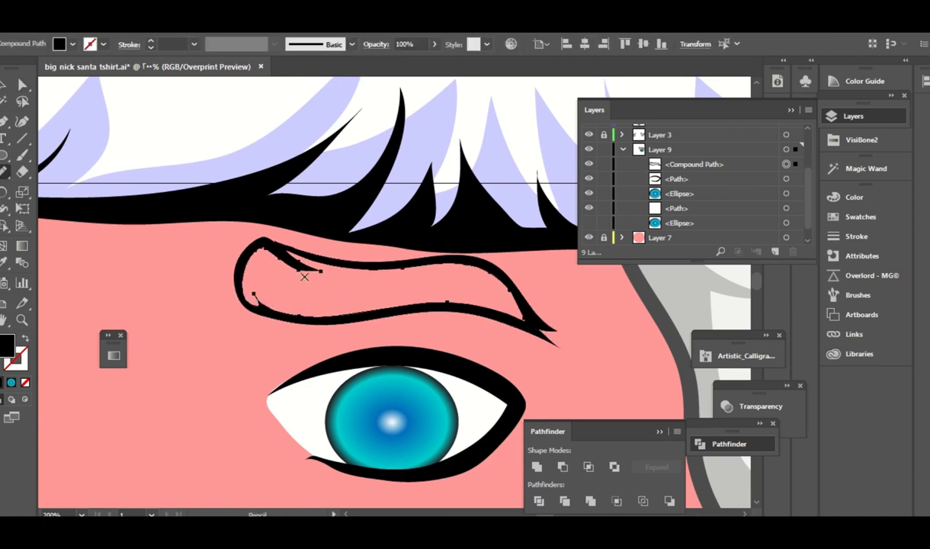
{"action": "left_click_drag", "start_coordinate": [263, 303], "coordinate": [274, 309]}
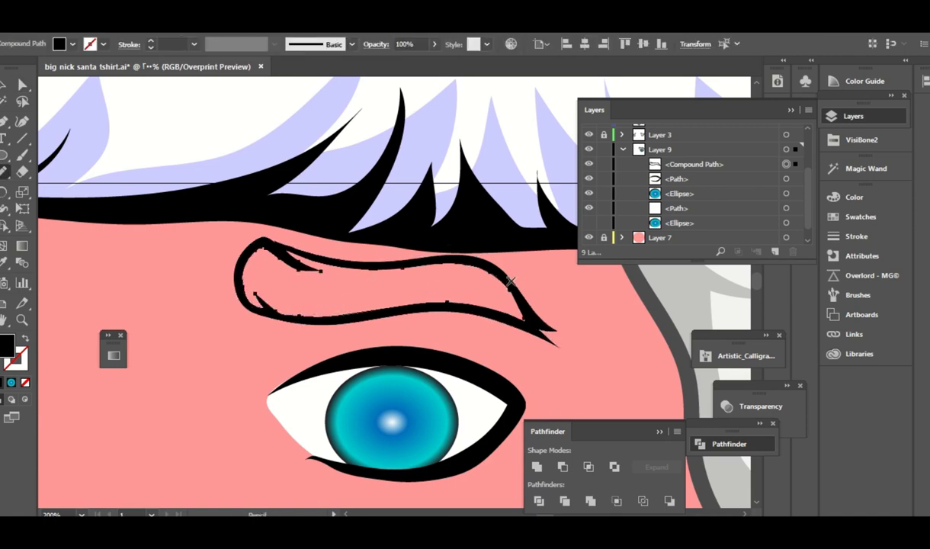
{"action": "key", "text": "ctrl+shift+a"}
- Place a white ellipse behind the eyebrow outline and trim away the parts outside the eyebrow
{"action": "scroll", "coordinate": [591, 307], "scroll_direction": "down", "scroll_amount": 3}
{"action": "scroll", "coordinate": [479, 256], "scroll_direction": "up", "scroll_amount": 2}
{"action": "left_click", "coordinate": [5, 156]}
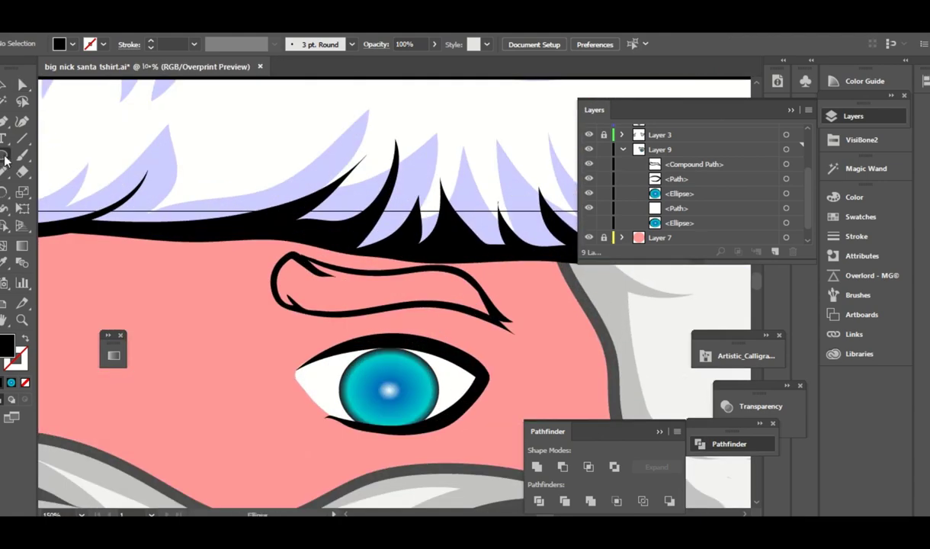
{"action": "left_click_drag", "start_coordinate": [358, 302], "coordinate": [167, 387]}
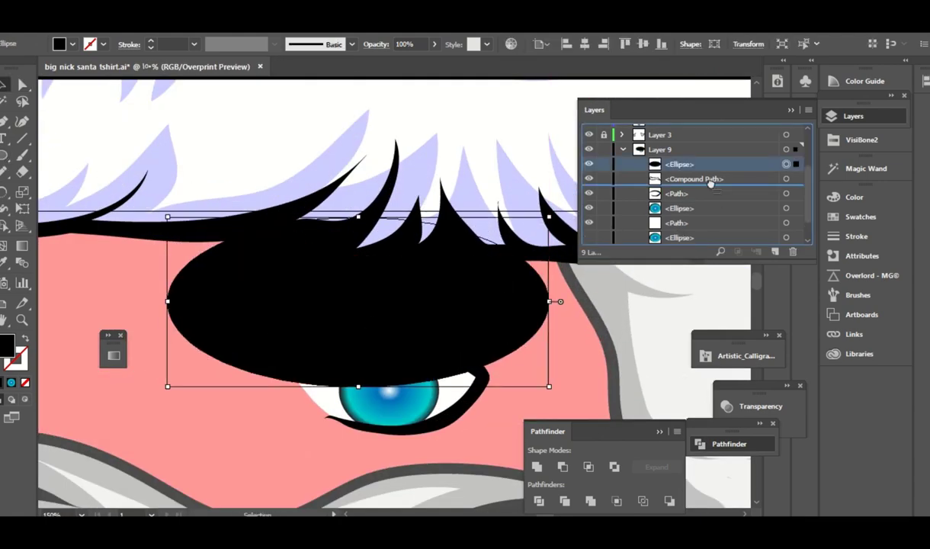
{"action": "left_click", "coordinate": [861, 217]}
{"action": "left_click", "coordinate": [686, 234]}
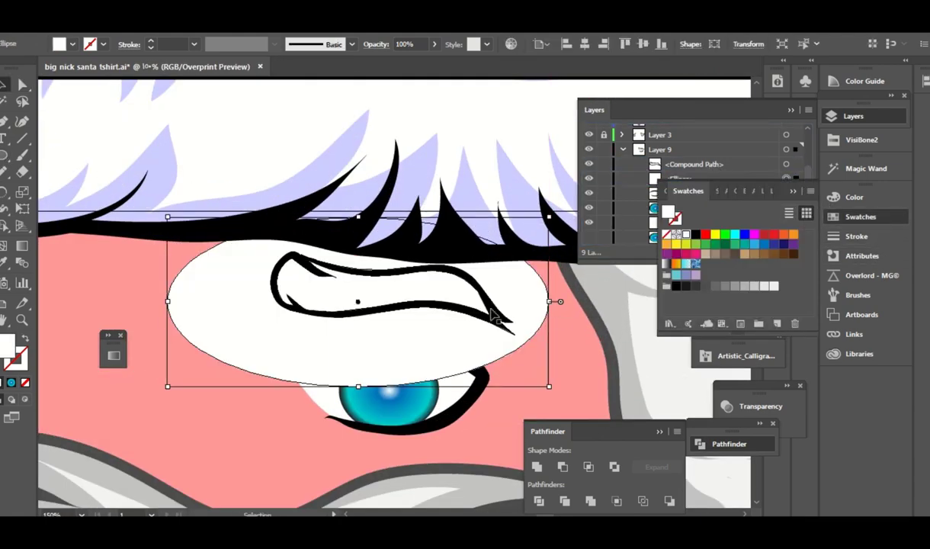
{"action": "left_click_drag", "start_coordinate": [576, 282], "coordinate": [474, 342]}
{"action": "key", "text": "Delete"}
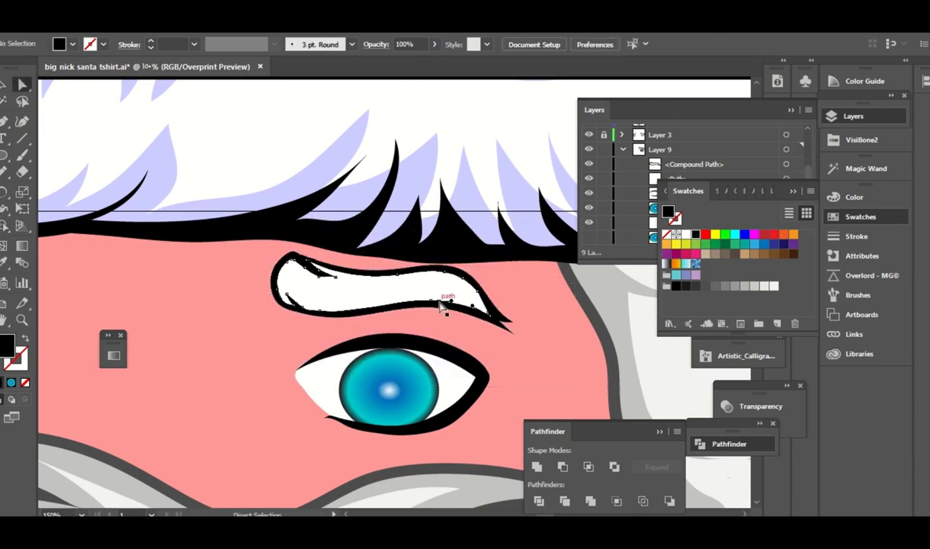
{"action": "key", "text": "a"}
{"action": "left_click", "coordinate": [442, 303]}
{"action": "left_click", "coordinate": [162, 23]}
{"action": "mouse_move", "coordinate": [149, 305]}
{"action": "left_click", "coordinate": [339, 357]}
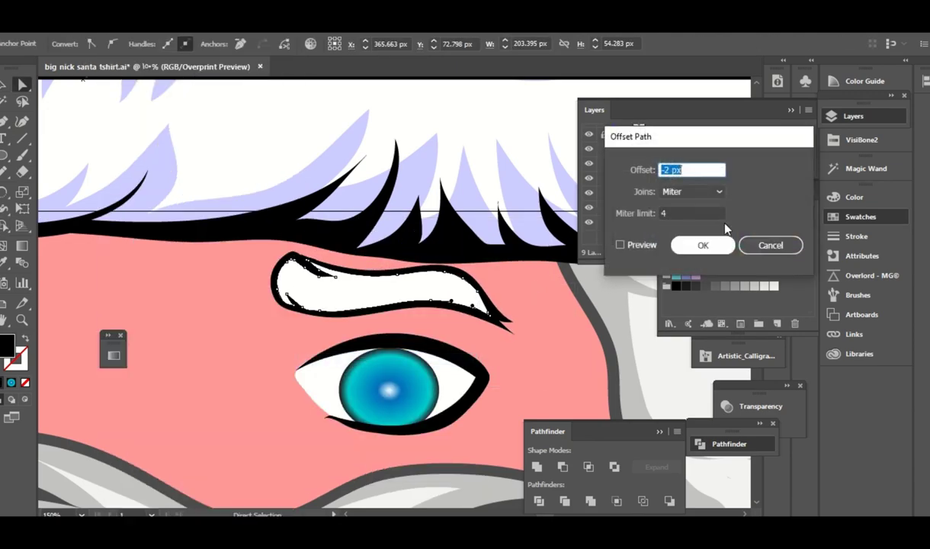
{"action": "left_click", "coordinate": [701, 243]}
{"action": "left_click", "coordinate": [639, 258]}
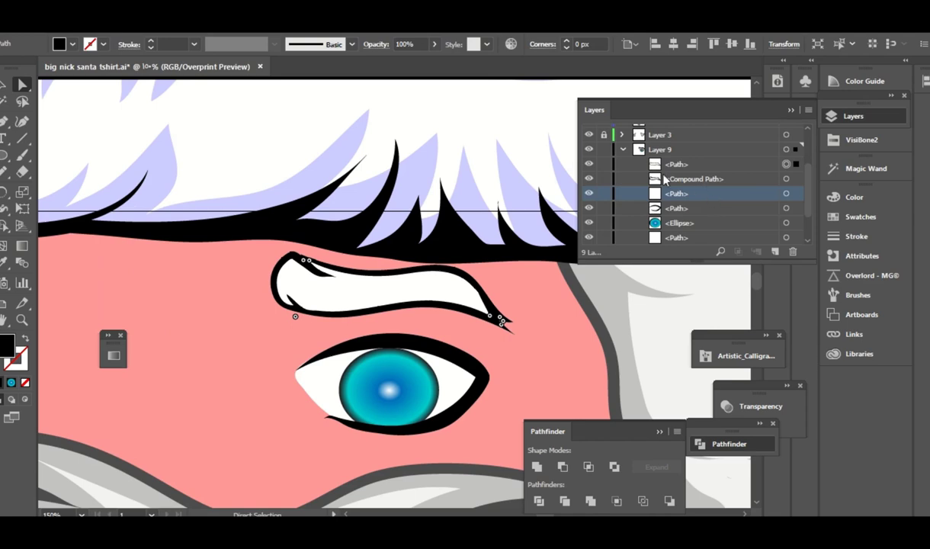
{"action": "key", "text": "ctrl+z"}
- Offset the white eyebrow fill by -2 px and delete the original fill shape
{"action": "left_click", "coordinate": [126, 23]}
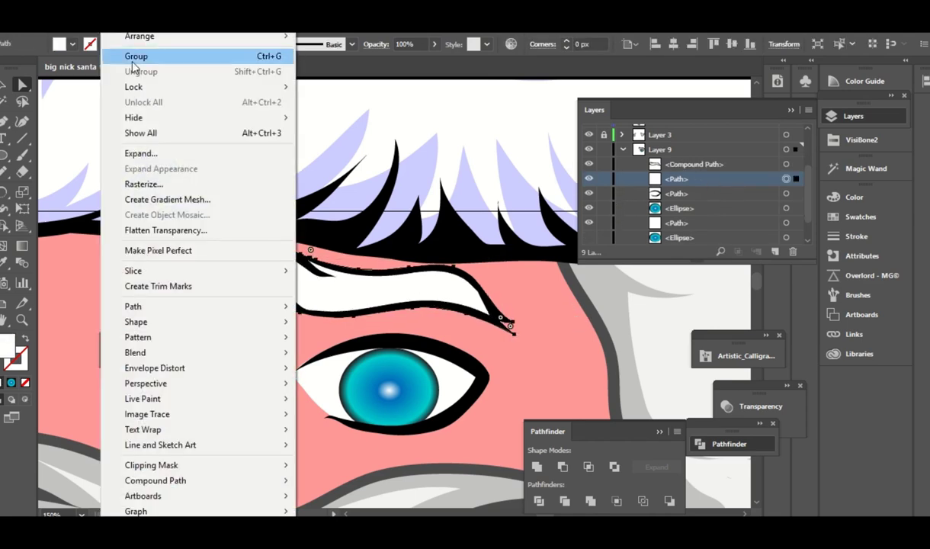
{"action": "mouse_move", "coordinate": [132, 305]}
{"action": "left_click", "coordinate": [338, 355]}
{"action": "left_click", "coordinate": [701, 243]}
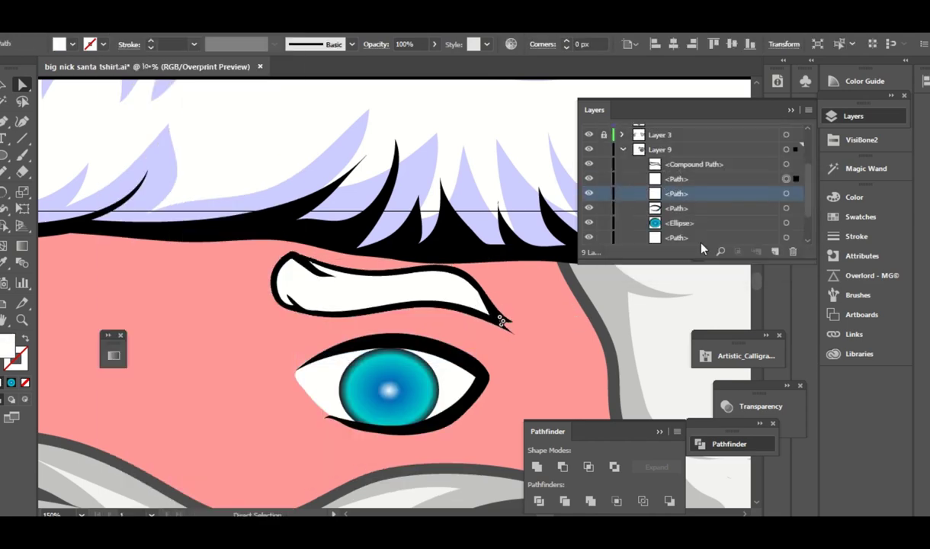
{"action": "left_click", "coordinate": [795, 252]}
- Select the black eyebrow outline and pencil a pointed hair notch into the inside of its outer end
{"action": "key", "text": "ctrl+minus"}
{"action": "key", "text": "ctrl+plus"}
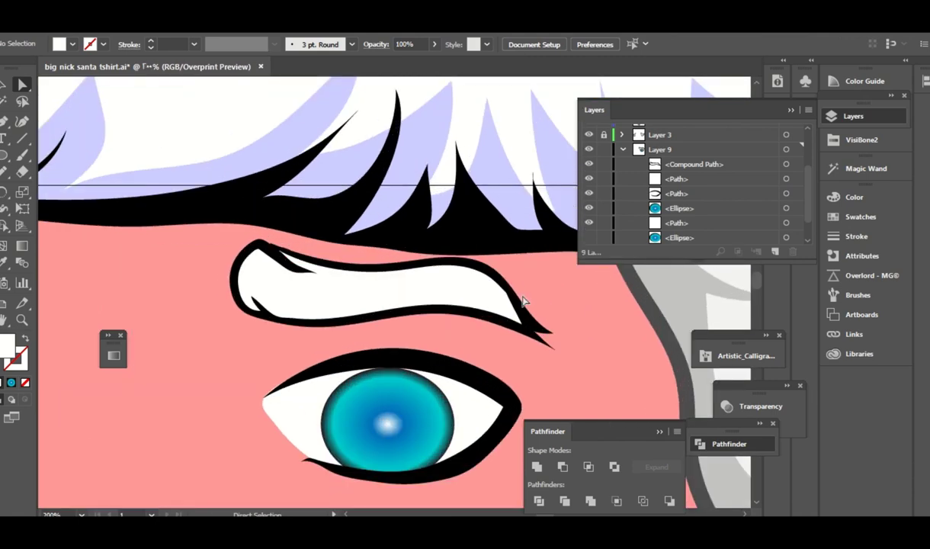
{"action": "left_click", "coordinate": [499, 303]}
{"action": "key", "text": "n"}
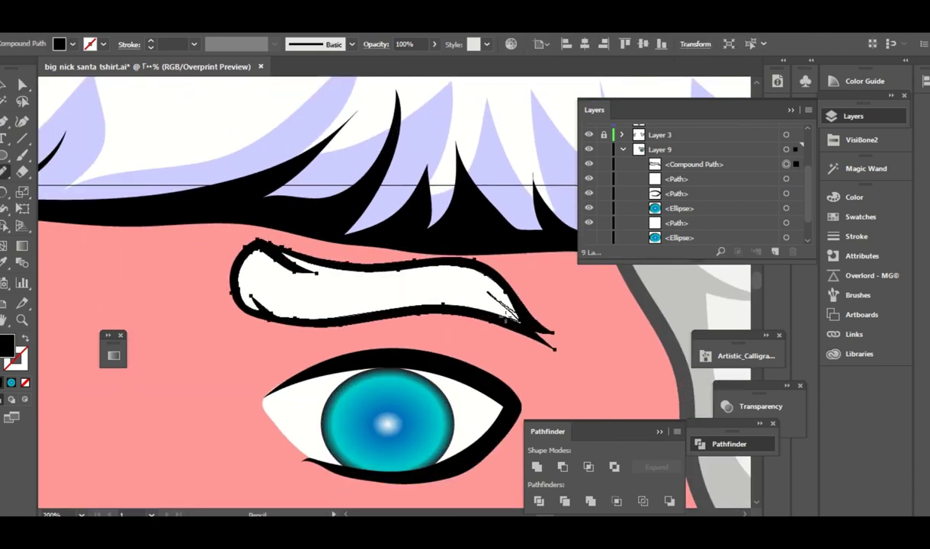
{"action": "left_click_drag", "start_coordinate": [507, 319], "coordinate": [518, 323]}
{"action": "left_click_drag", "start_coordinate": [496, 291], "coordinate": [457, 309]}
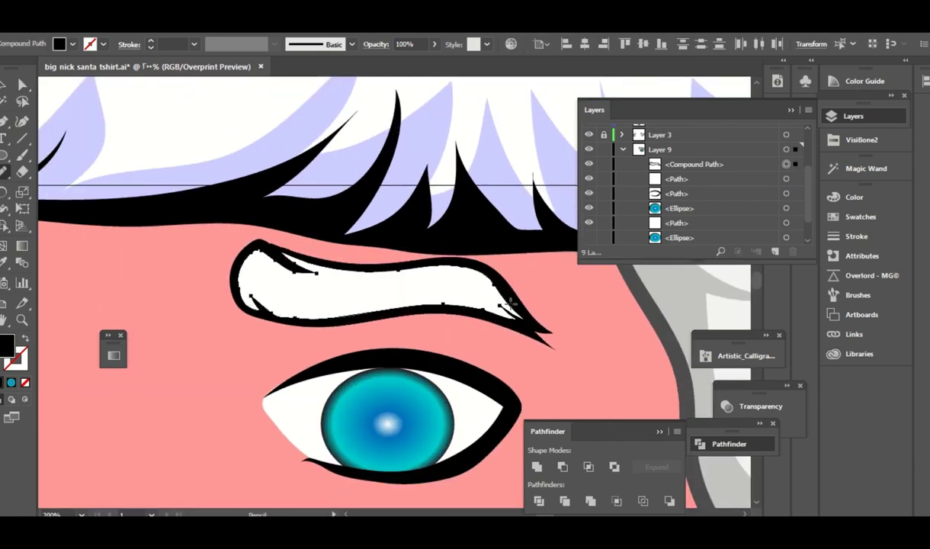
- Extend the outer tip of the eyebrow outline into several pointed hair spikes
{"action": "key", "text": "a"}
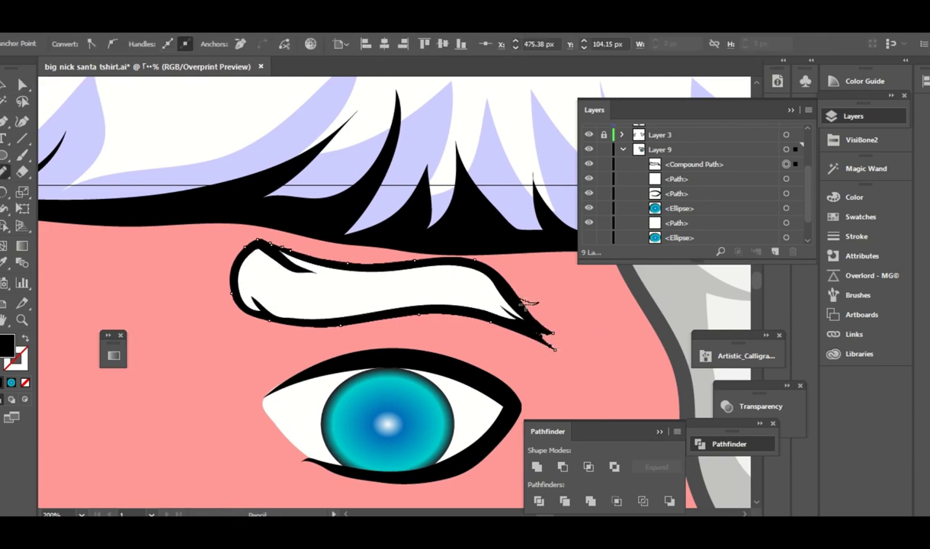
{"action": "left_click_drag", "start_coordinate": [568, 356], "coordinate": [572, 356]}
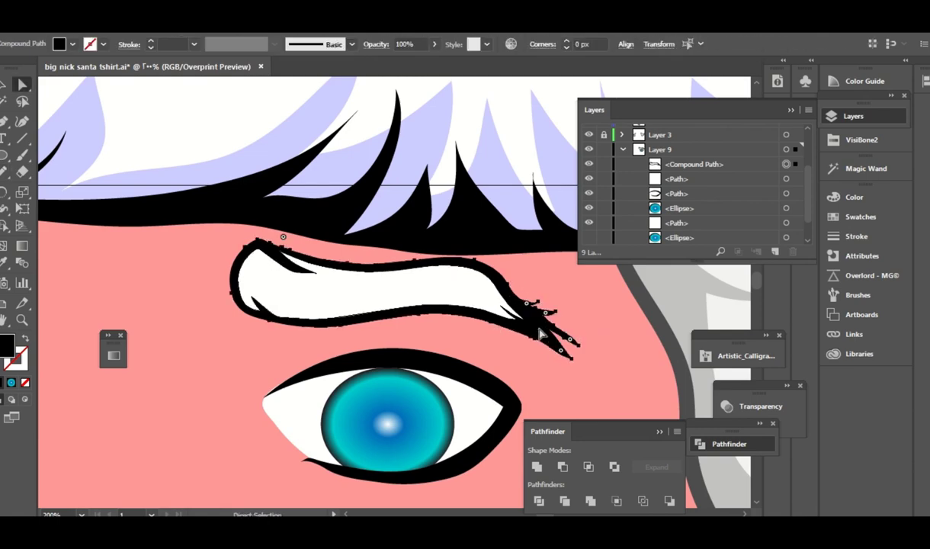
{"action": "left_click_drag", "start_coordinate": [522, 324], "coordinate": [455, 301]}
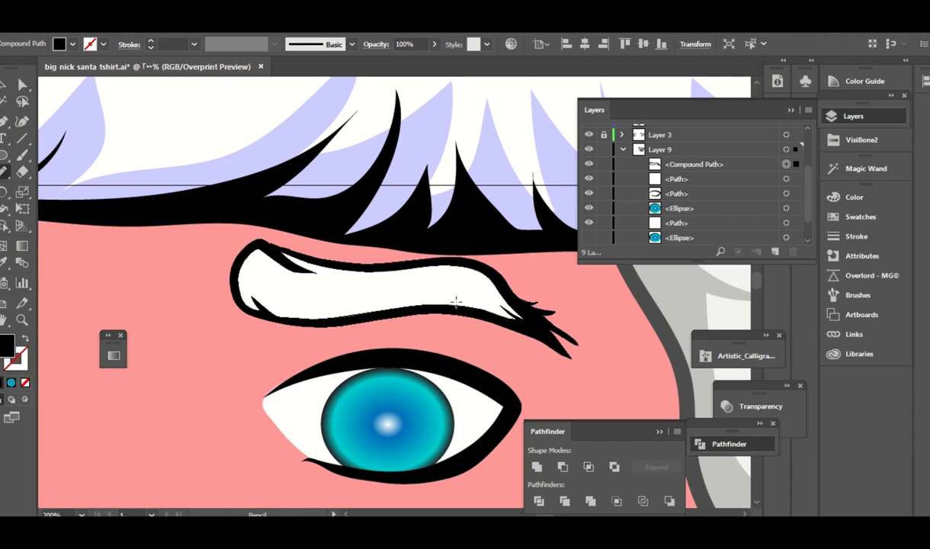
- Redraw the inside edge near the eyebrow's outer tip with the Pencil tool to form several thin hair strands
{"action": "key", "text": "ctrl+equal"}
{"action": "mouse_move", "coordinate": [597, 326]}
{"action": "left_mouse_down"}
{"action": "mouse_move", "coordinate": [473, 297]}
{"action": "mouse_move", "coordinate": [484, 309]}
{"action": "left_mouse_up"}
{"action": "left_click_drag", "start_coordinate": [411, 273], "coordinate": [412, 275]}
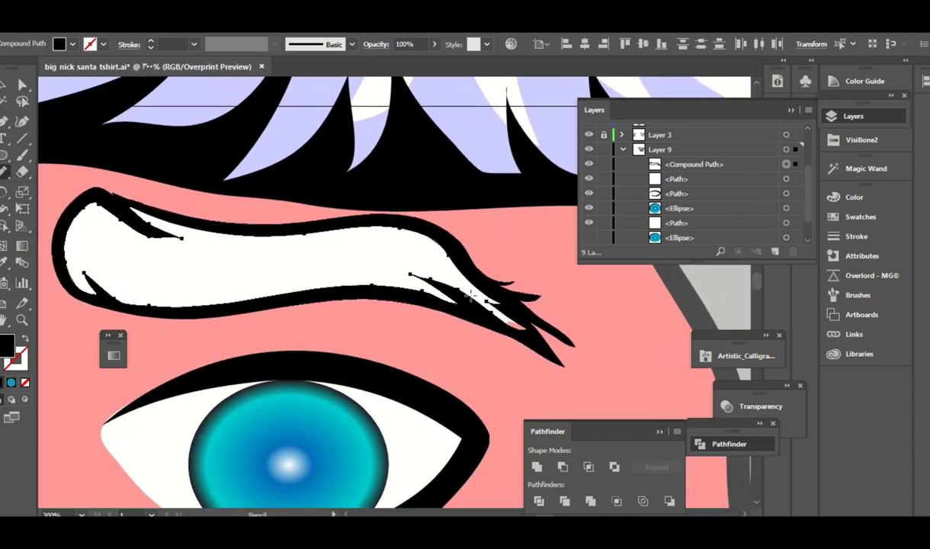
{"action": "left_click_drag", "start_coordinate": [473, 308], "coordinate": [416, 281]}
{"action": "key", "text": "ctrl+shift+a"}
- Hide the black outline, redraw the ragged outer tip of the white eyebrow fill smoothly, and show the outline again
{"action": "left_click", "coordinate": [427, 282], "text": "ctrl"}
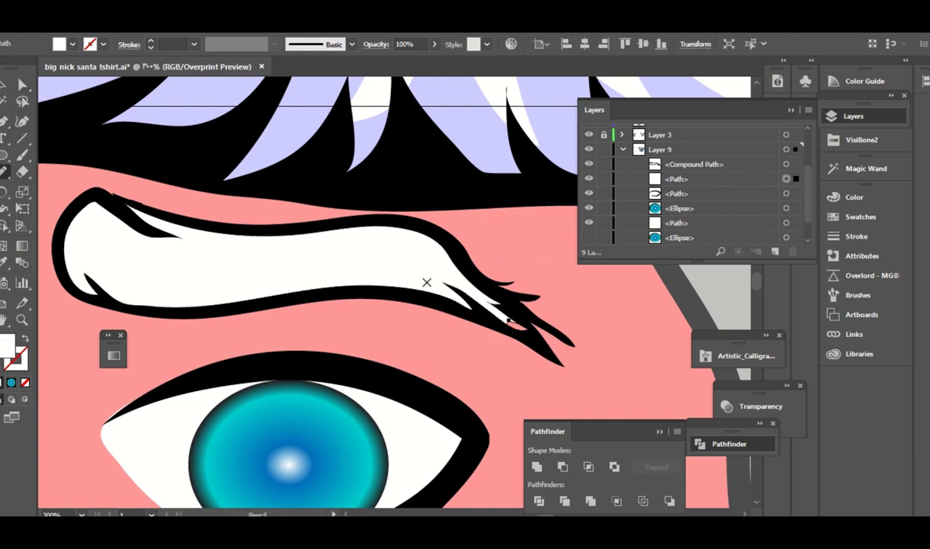
{"action": "left_click_drag", "start_coordinate": [532, 330], "coordinate": [527, 339]}
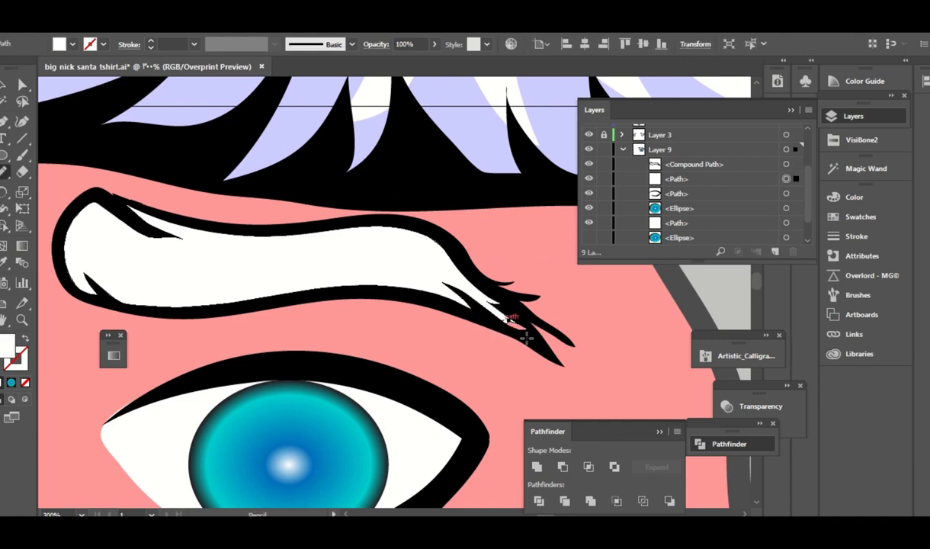
{"action": "left_click", "coordinate": [588, 164]}
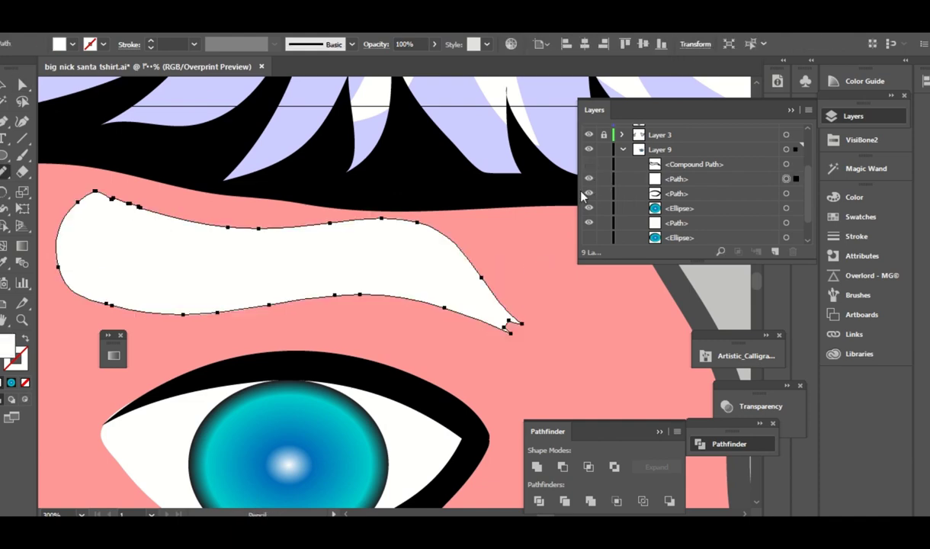
{"action": "left_click_drag", "start_coordinate": [511, 337], "coordinate": [523, 325]}
{"action": "left_click", "coordinate": [588, 165]}
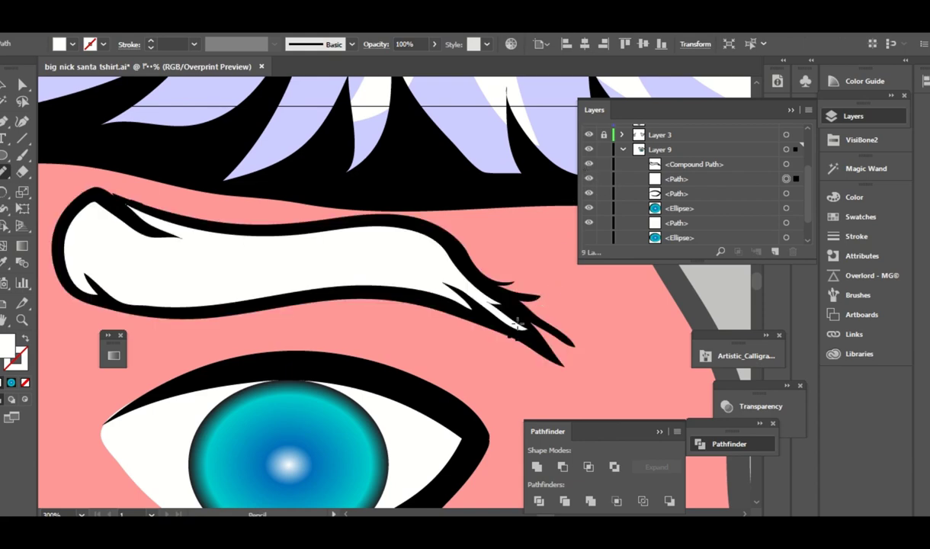
{"action": "key", "text": "a"}
- Add a small pointed hair spike to the upper outside edge of the eyebrow outline with the Pencil tool
{"action": "scroll", "coordinate": [590, 311], "scroll_direction": "down", "scroll_amount": 2}
{"action": "scroll", "coordinate": [315, 315], "scroll_direction": "up", "scroll_amount": 3}
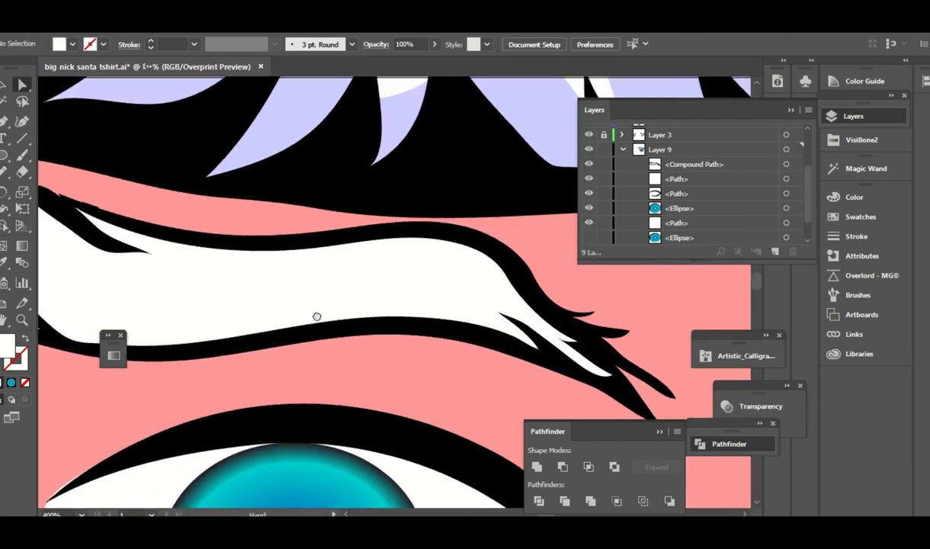
{"action": "left_click", "coordinate": [263, 296]}
{"action": "key", "text": "n"}
{"action": "mouse_move", "coordinate": [169, 251]}
{"action": "left_mouse_down"}
{"action": "mouse_move", "coordinate": [331, 288]}
{"action": "mouse_move", "coordinate": [299, 273]}
{"action": "left_mouse_up"}
{"action": "key", "text": "a"}
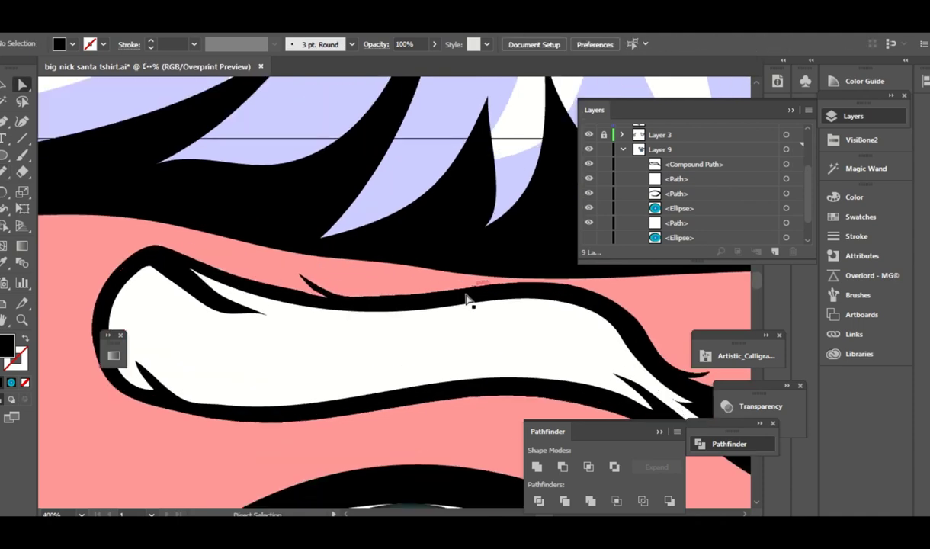
{"action": "left_click", "coordinate": [470, 290]}
{"action": "key", "text": "n"}
{"action": "left_click_drag", "start_coordinate": [333, 298], "coordinate": [335, 296]}
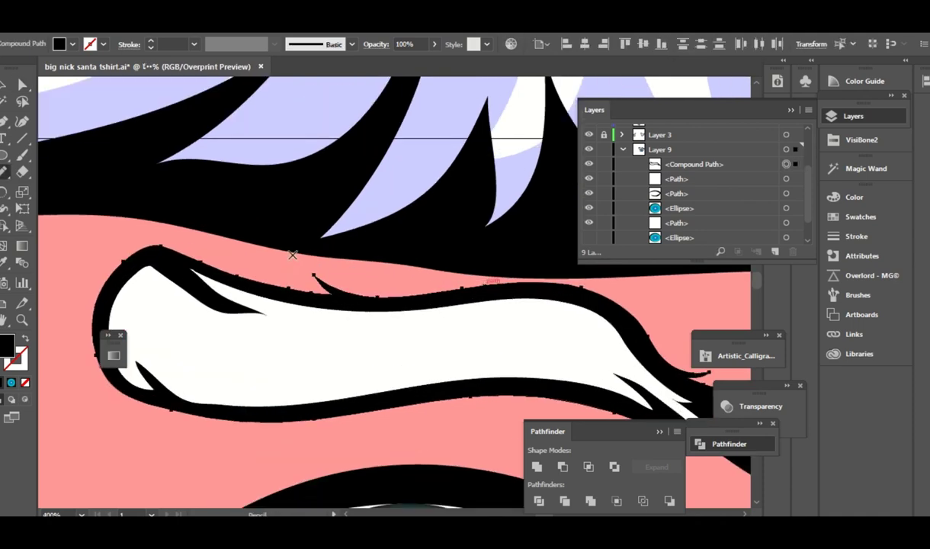
{"action": "key", "text": "a"}
{"action": "key", "text": "ctrl+shift+a"}
- Refine the lower hair notch inside the eyebrow's inner end with the Pencil tool
{"action": "key", "text": "ctrl+minus"}
{"action": "left_click", "coordinate": [323, 376]}
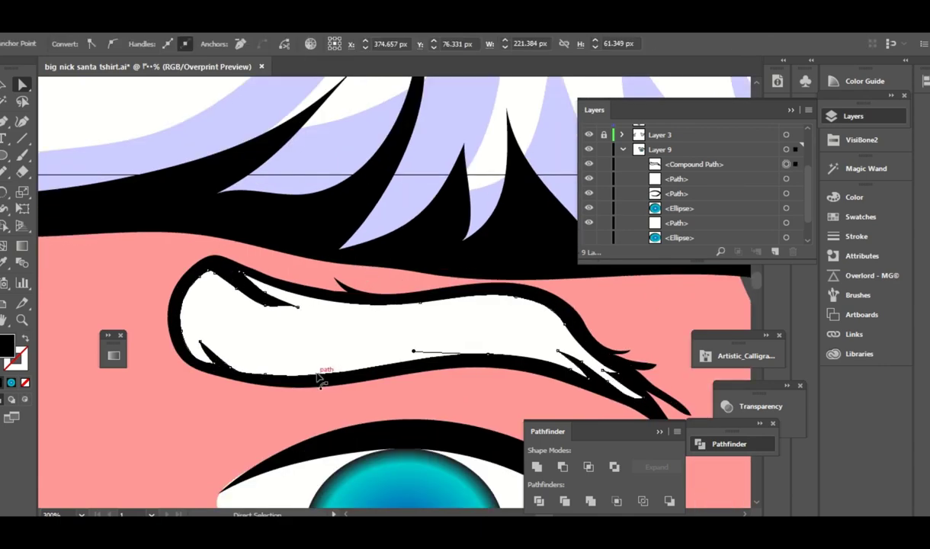
{"action": "key", "text": "n"}
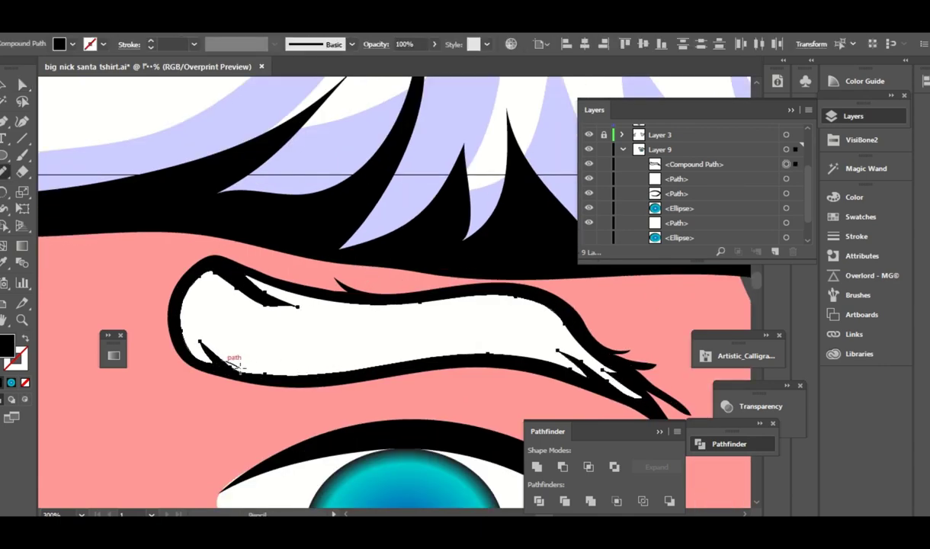
{"action": "key", "text": "a"}
{"action": "key", "text": "ctrl+shift+a"}
- Give the iris a black 4 pt stroke aligned to the outside of its edge
{"action": "key", "text": "ctrl+minus"}
{"action": "key", "text": "ctrl+minus"}
{"action": "key", "text": "ctrl+minus"}
{"action": "key", "text": "ctrl+minus"}
{"action": "key", "text": "ctrl+minus"}
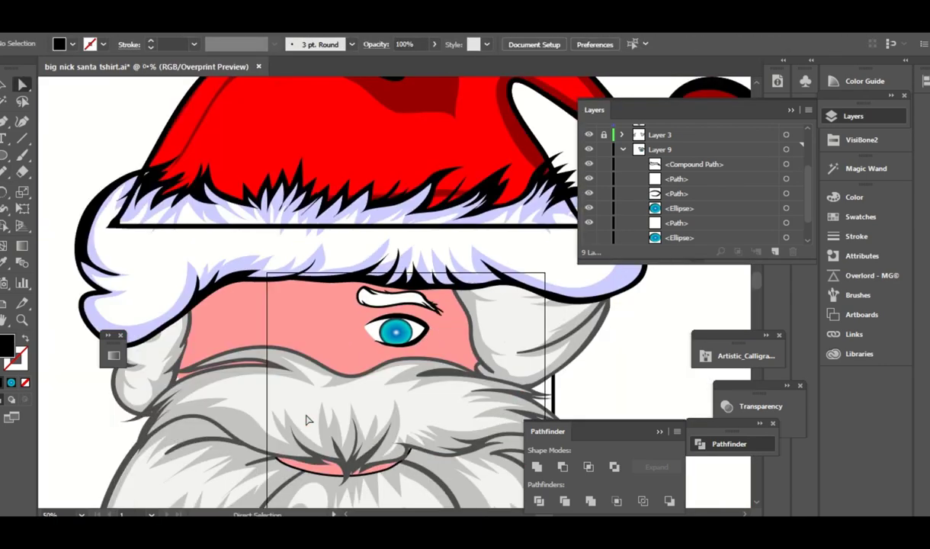
{"action": "left_click_drag", "start_coordinate": [497, 330], "coordinate": [504, 335]}
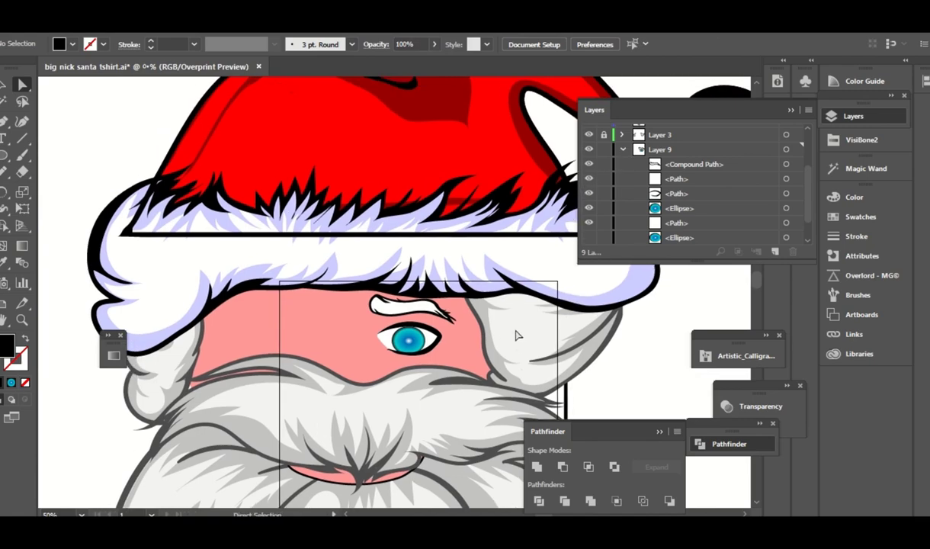
{"action": "key", "text": "ctrl+plus"}
{"action": "left_click", "coordinate": [411, 331]}
{"action": "left_click", "coordinate": [193, 43]}
{"action": "left_click", "coordinate": [204, 202]}
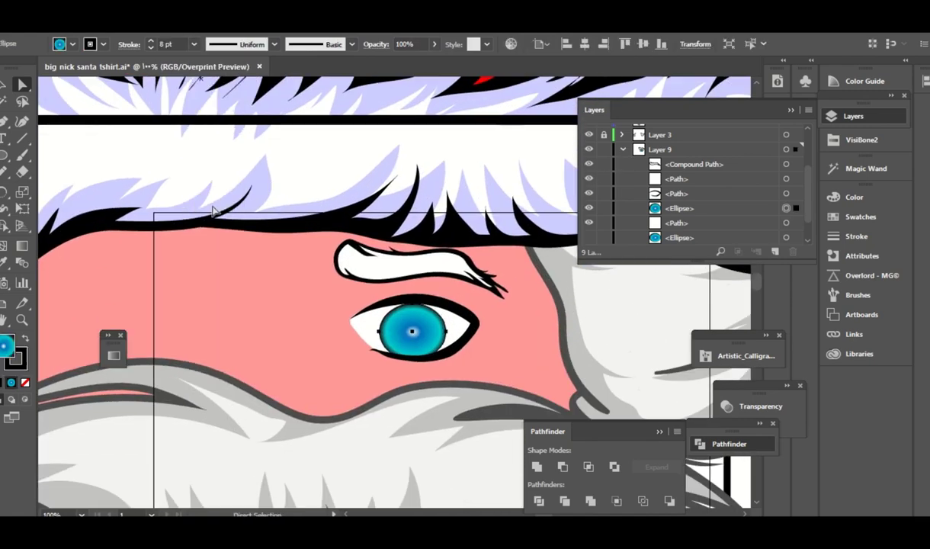
{"action": "left_click", "coordinate": [853, 236]}
{"action": "left_click", "coordinate": [194, 44]}
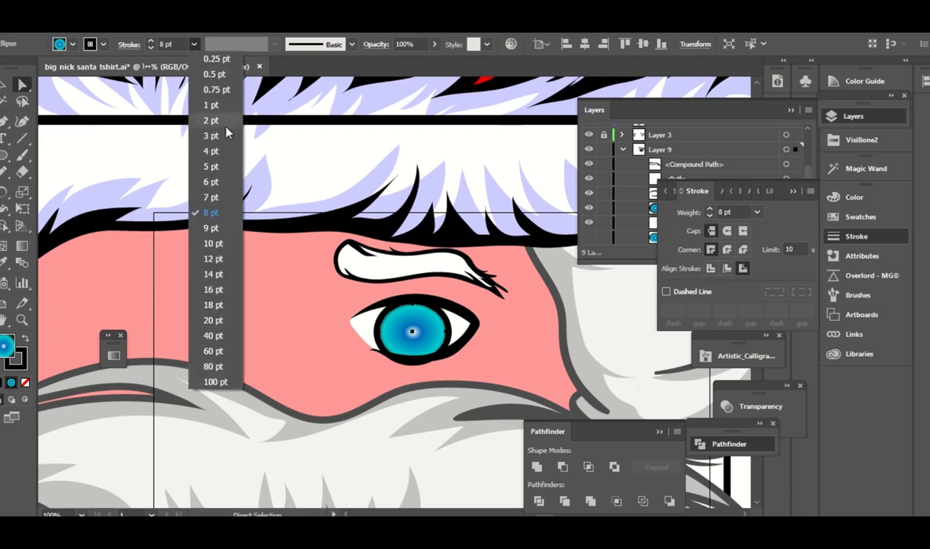
{"action": "left_click", "coordinate": [217, 148]}
- Move the iris slightly toward the eye's outer corner so it sits more centrally in the eye, and deselect it
{"action": "key", "text": "v"}
{"action": "left_click", "coordinate": [408, 324]}
{"action": "mouse_move", "coordinate": [379, 359]}
{"action": "left_mouse_down"}
{"action": "mouse_move", "coordinate": [440, 358]}
{"action": "mouse_move", "coordinate": [388, 356]}
{"action": "left_mouse_up"}
{"action": "key", "text": "ctrl+shift+a"}
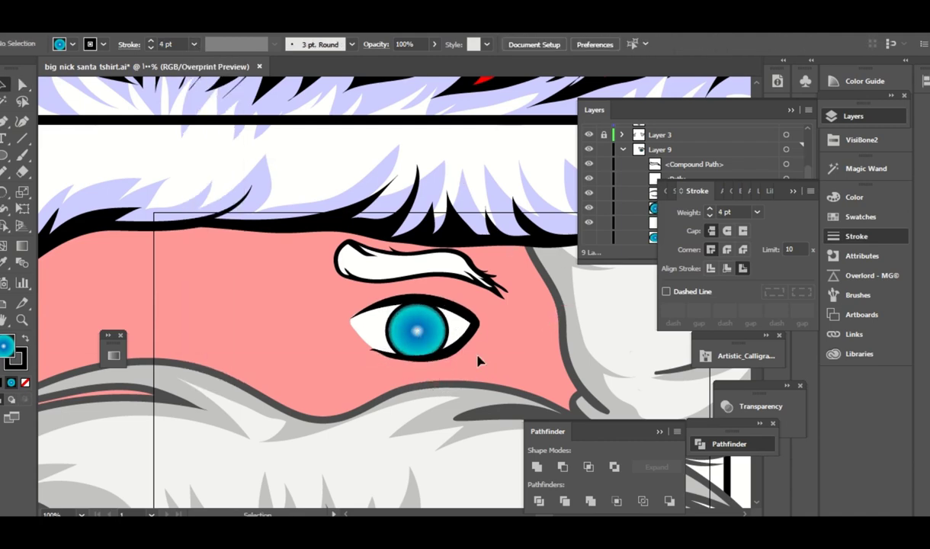
- Draw a small black pupil circle without a stroke at the centre of the iris
{"action": "key", "text": "ctrl+equal"}
{"action": "key", "text": "l"}
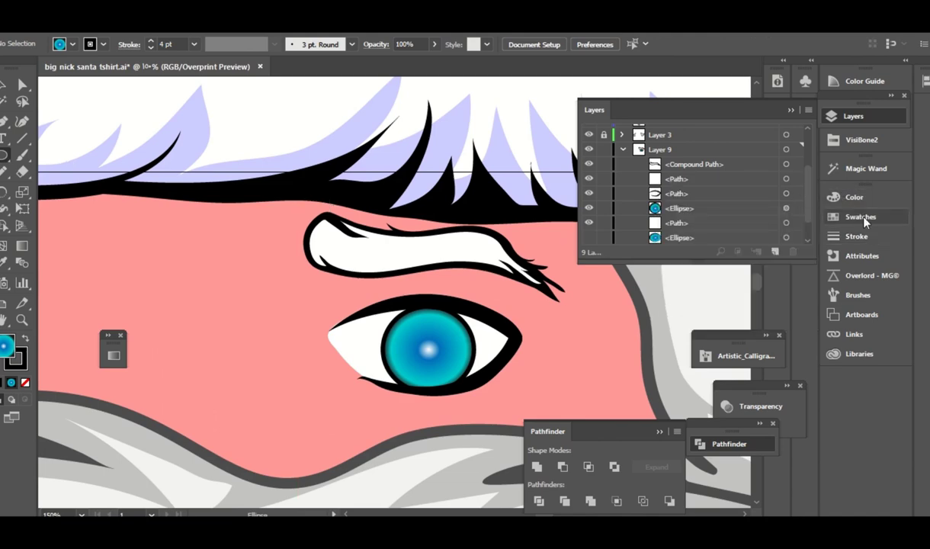
{"action": "left_click", "coordinate": [856, 216]}
{"action": "left_click", "coordinate": [695, 234]}
{"action": "mouse_move", "coordinate": [438, 339]}
{"action": "left_mouse_down"}
{"action": "mouse_move", "coordinate": [412, 309]}
{"action": "mouse_move", "coordinate": [405, 332]}
{"action": "mouse_move", "coordinate": [415, 320]}
{"action": "left_mouse_up"}
{"action": "left_click", "coordinate": [25, 382]}
{"action": "key", "text": "a"}
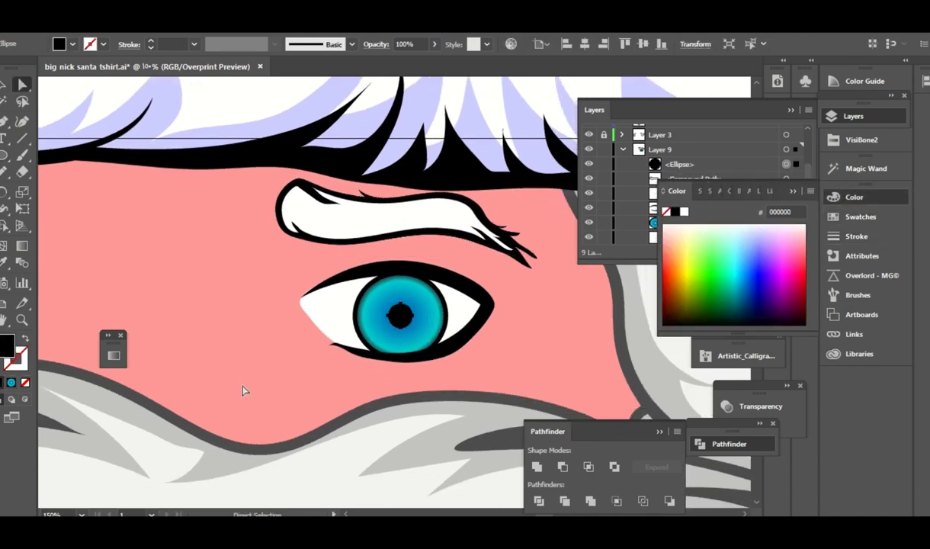
{"action": "key", "text": "ctrl+shift+a"}
{"action": "key", "text": "ctrl+minus"}
{"action": "key", "text": "ctrl+equal"}
- Paint short black 1 pt Paintbrush strokes radiating from the pupil into the iris and undo the last unwanted one
{"action": "left_click", "coordinate": [25, 156]}
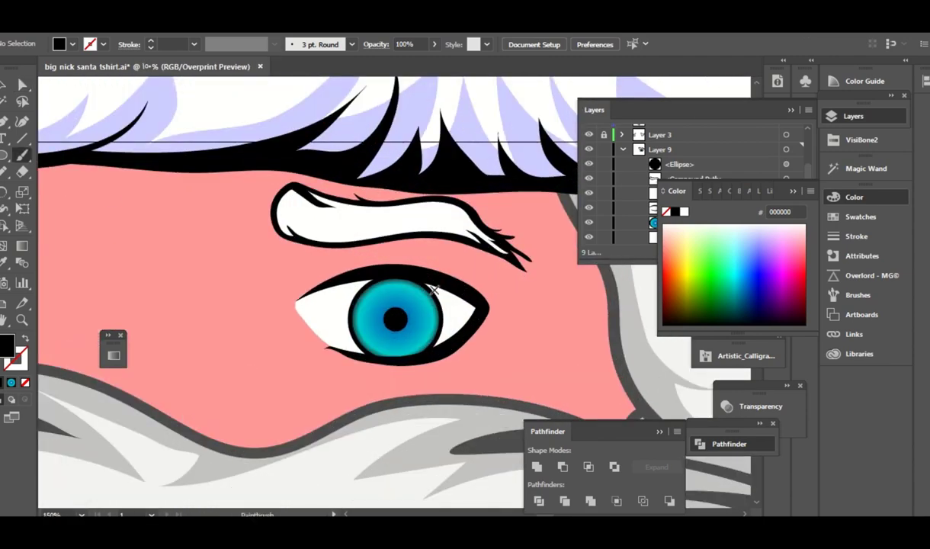
{"action": "mouse_move", "coordinate": [396, 314]}
{"action": "left_mouse_down"}
{"action": "mouse_move", "coordinate": [430, 304]}
{"action": "mouse_move", "coordinate": [408, 320]}
{"action": "mouse_move", "coordinate": [390, 309]}
{"action": "mouse_move", "coordinate": [381, 324]}
{"action": "mouse_move", "coordinate": [387, 336]}
{"action": "mouse_move", "coordinate": [375, 314]}
{"action": "mouse_move", "coordinate": [385, 287]}
{"action": "mouse_move", "coordinate": [406, 292]}
{"action": "mouse_move", "coordinate": [359, 301]}
{"action": "left_mouse_up"}
{"action": "key", "text": "ctrl+z"}
- Select all the radiating brush strokes together with the pupil circle and merge them into one solid black shape
{"action": "left_click", "coordinate": [772, 147]}
{"action": "left_click", "coordinate": [754, 168]}
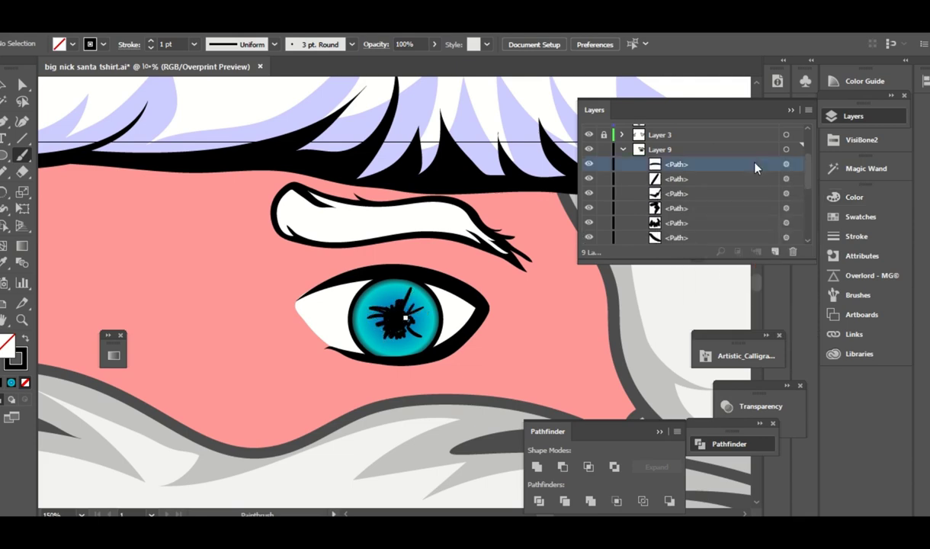
{"action": "left_click", "coordinate": [794, 166]}
{"action": "left_click", "coordinate": [795, 179], "text": "shift"}
{"action": "scroll", "coordinate": [800, 195], "scroll_direction": "down", "scroll_amount": 2}
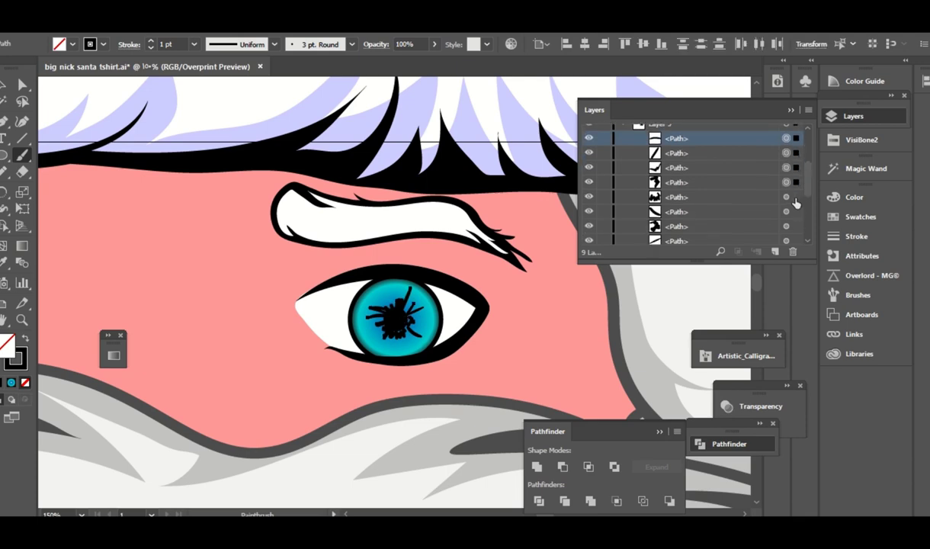
{"action": "scroll", "coordinate": [805, 196], "scroll_direction": "down", "scroll_amount": 2}
{"action": "left_click", "coordinate": [762, 224], "text": "shift"}
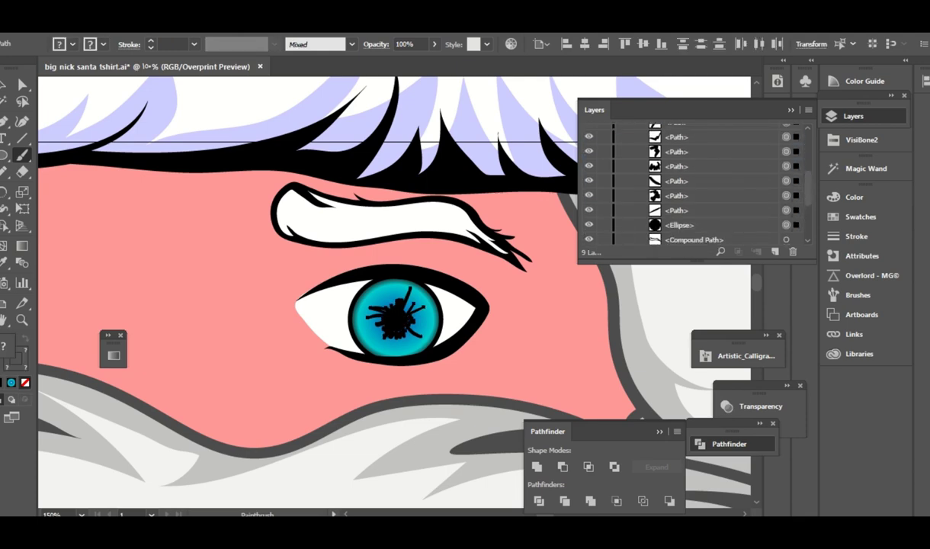
{"action": "left_click", "coordinate": [162, 166]}
{"action": "key", "text": "ctrl+shift+a"}
- Redraw the spikes on the left and upper edges of the pupil shape with the Pencil tool as tapered points
{"action": "key", "text": "a"}
{"action": "key", "text": "ctrl+plus"}
{"action": "key", "text": "ctrl+plus"}
{"action": "key", "text": "ctrl+plus"}
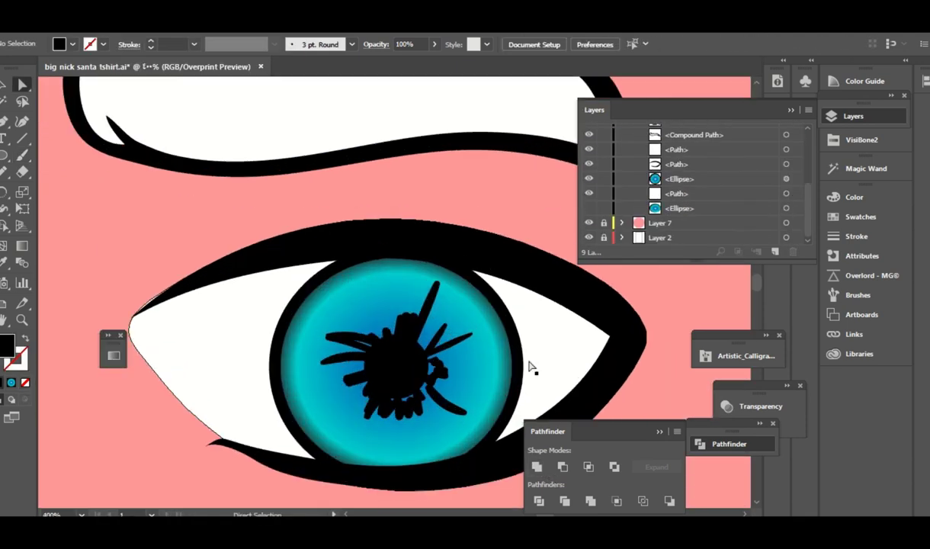
{"action": "scroll", "coordinate": [532, 367], "scroll_direction": "down", "scroll_amount": 1}
{"action": "left_click", "coordinate": [370, 298]}
{"action": "key", "text": "n"}
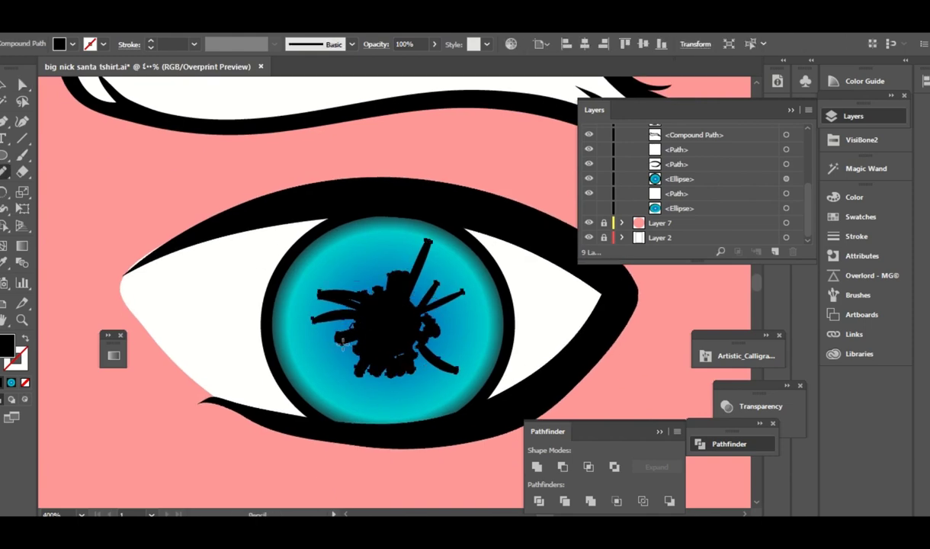
{"action": "mouse_move", "coordinate": [343, 343]}
{"action": "left_mouse_down"}
{"action": "mouse_move", "coordinate": [384, 339]}
{"action": "mouse_move", "coordinate": [355, 345]}
{"action": "left_mouse_up"}
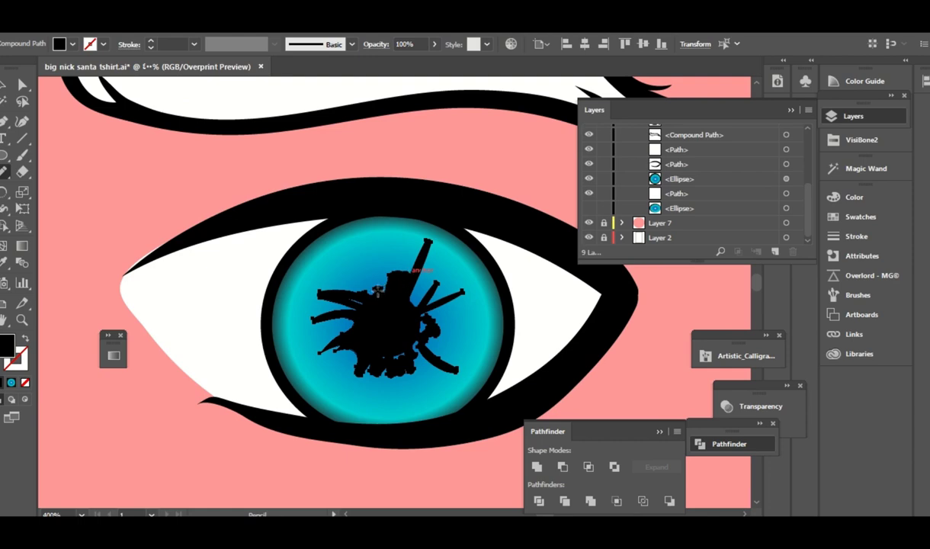
{"action": "mouse_move", "coordinate": [378, 289]}
{"action": "left_mouse_down"}
{"action": "mouse_move", "coordinate": [394, 257]}
{"action": "mouse_move", "coordinate": [376, 297]}
{"action": "mouse_move", "coordinate": [428, 257]}
{"action": "mouse_move", "coordinate": [396, 301]}
{"action": "left_mouse_up"}
{"action": "key", "text": "v"}
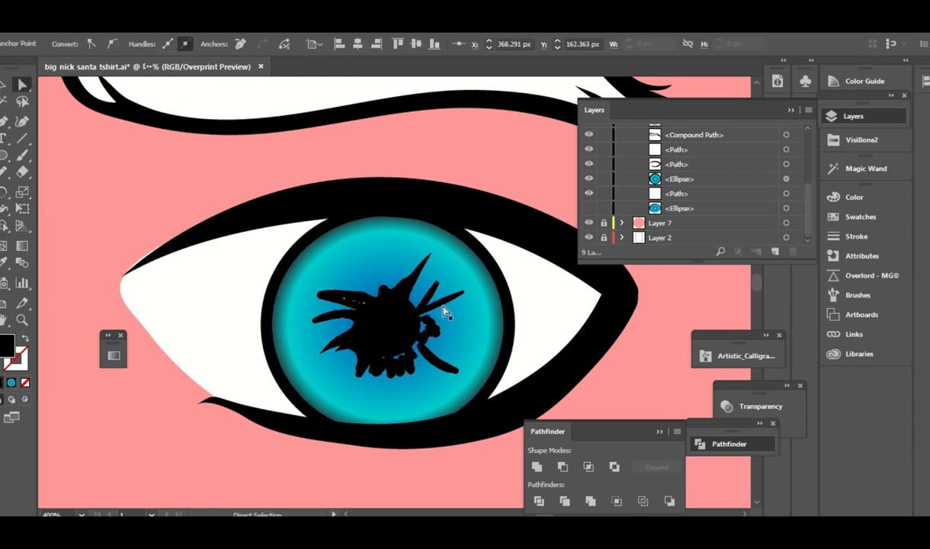
- Reshape the pupil's right side with the Pencil tool, adding a lower-left spike and splitting the upper spike in two
{"action": "key", "text": "ctrl+shift+a"}
{"action": "left_click", "coordinate": [396, 359]}
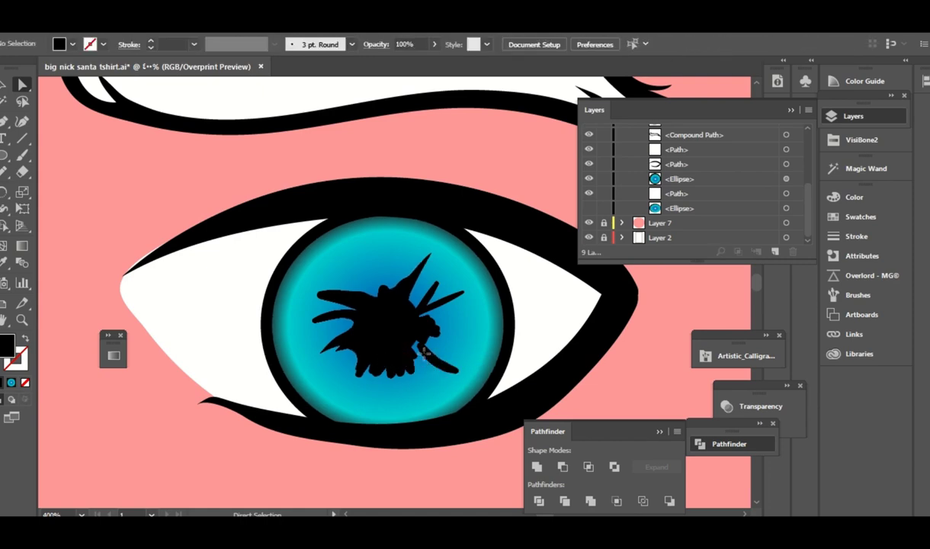
{"action": "key", "text": "n"}
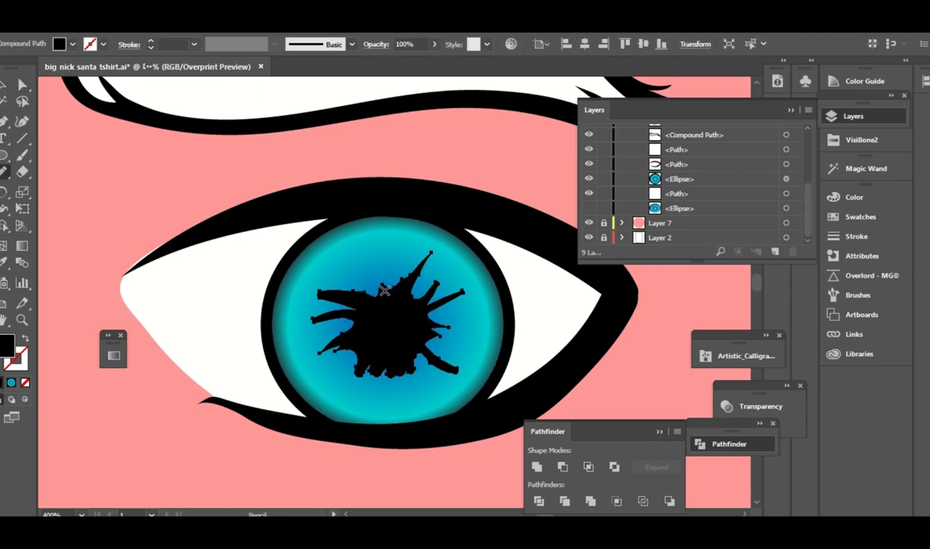
{"action": "mouse_move", "coordinate": [352, 391]}
{"action": "left_mouse_down"}
{"action": "mouse_move", "coordinate": [350, 368]}
{"action": "mouse_move", "coordinate": [421, 347]}
{"action": "mouse_move", "coordinate": [460, 369]}
{"action": "left_mouse_up"}
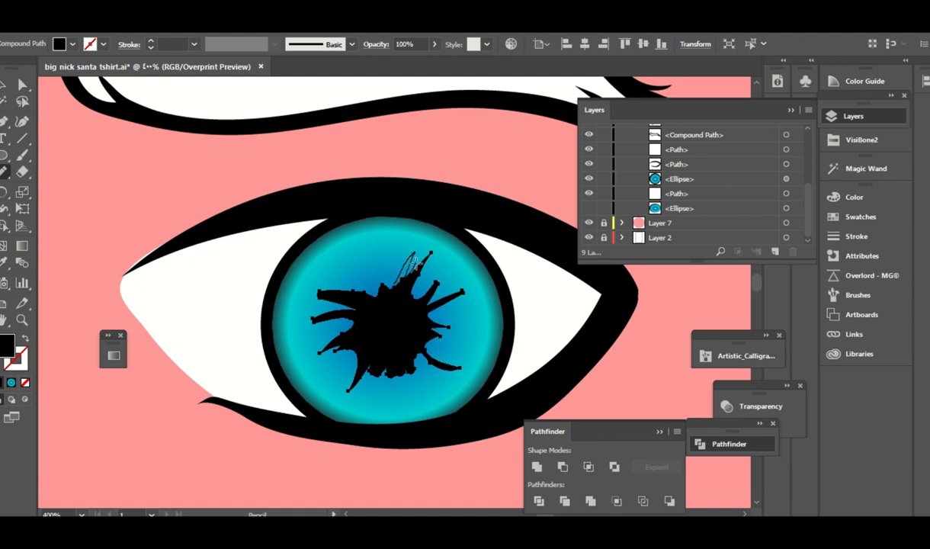
{"action": "left_click_drag", "start_coordinate": [415, 253], "coordinate": [397, 266]}
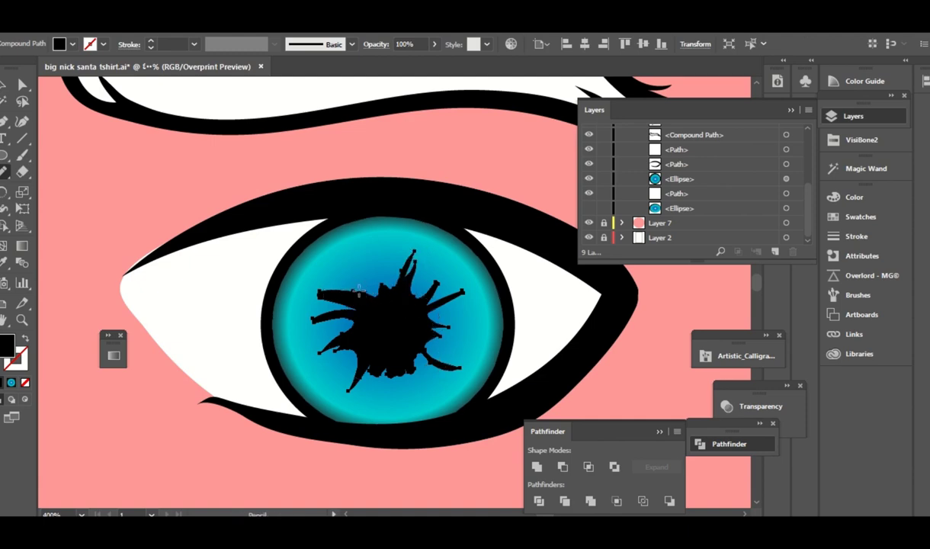
- Draw a small square with the Rectangle tool on the skin beside the eye
{"action": "key", "text": "a"}
{"action": "left_click", "coordinate": [394, 249]}
{"action": "scroll", "coordinate": [394, 245], "scroll_direction": "down", "scroll_amount": 7}
{"action": "scroll", "coordinate": [392, 291], "scroll_direction": "up", "scroll_amount": 6}
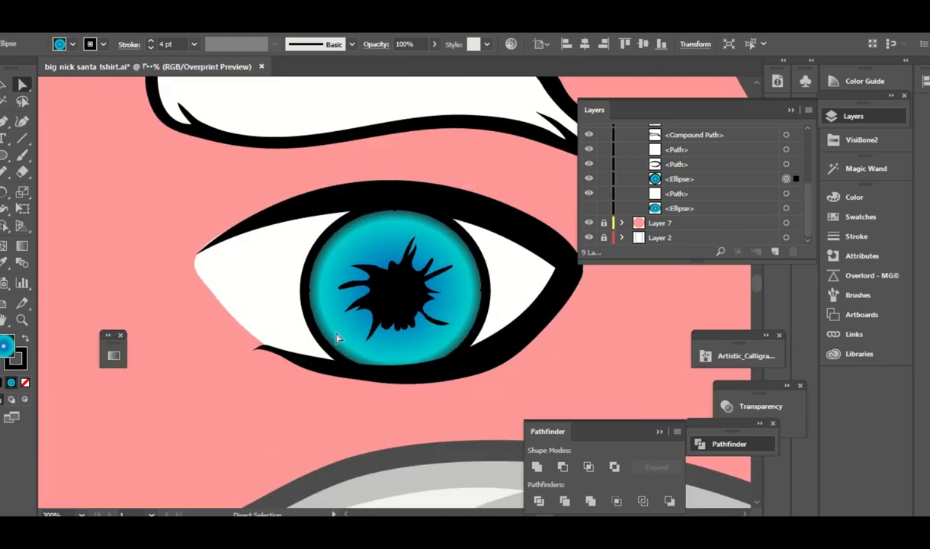
{"action": "left_click", "coordinate": [5, 154]}
{"action": "left_click", "coordinate": [61, 156]}
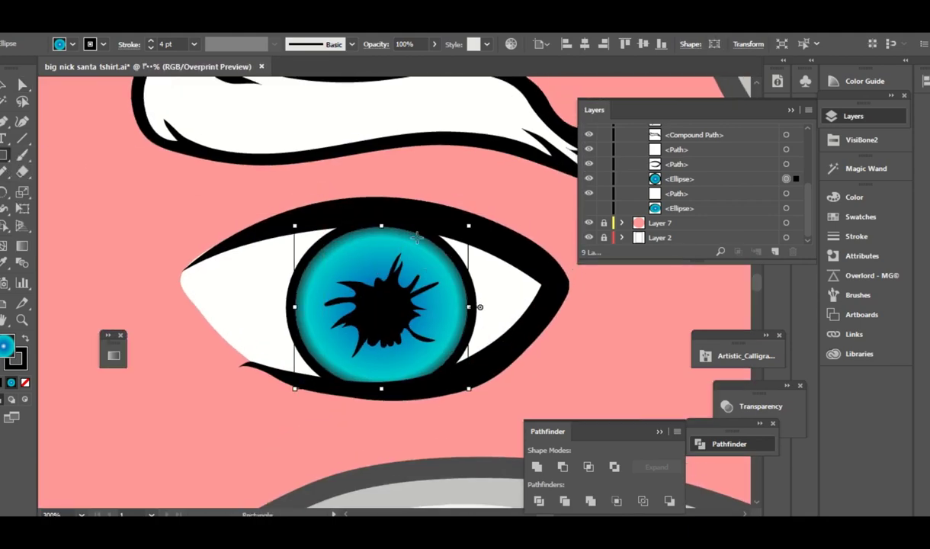
{"action": "left_click_drag", "start_coordinate": [183, 197], "coordinate": [384, 265]}
{"action": "left_click_drag", "start_coordinate": [222, 241], "coordinate": [260, 279]}
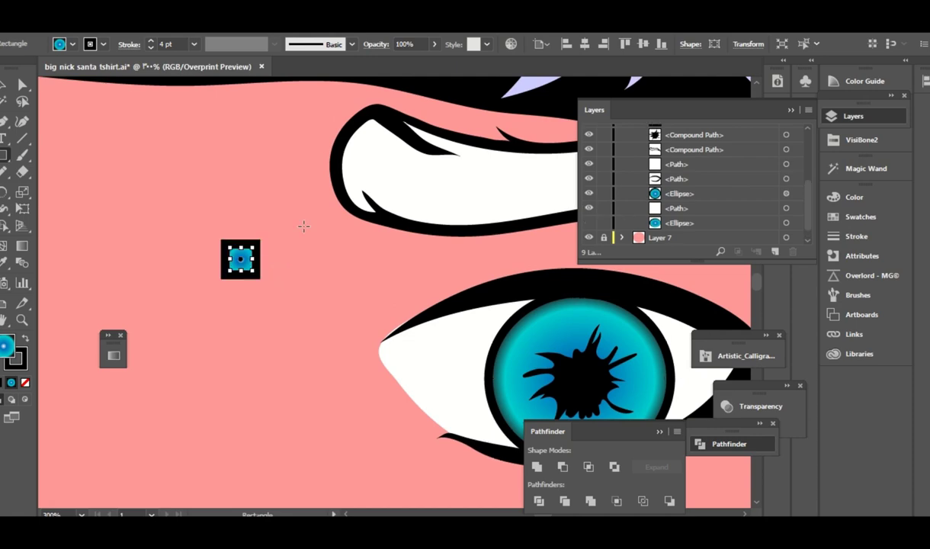
- Remove the small square's stroke and fill it with white (ffffff)
{"action": "key", "text": "ctrl+equal"}
{"action": "left_click", "coordinate": [861, 236]}
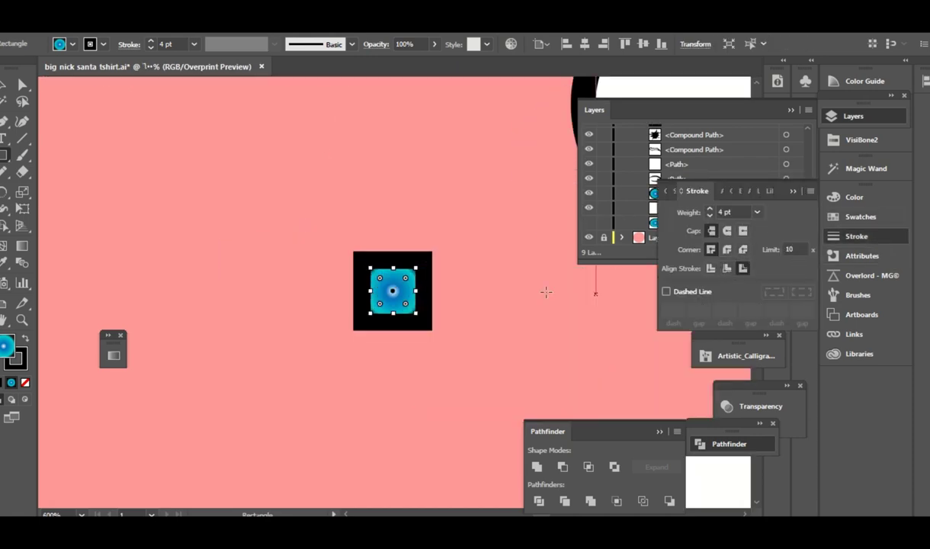
{"action": "left_click", "coordinate": [854, 197]}
{"action": "left_click", "coordinate": [665, 211]}
{"action": "left_click", "coordinate": [760, 229]}
{"action": "key", "text": "a"}
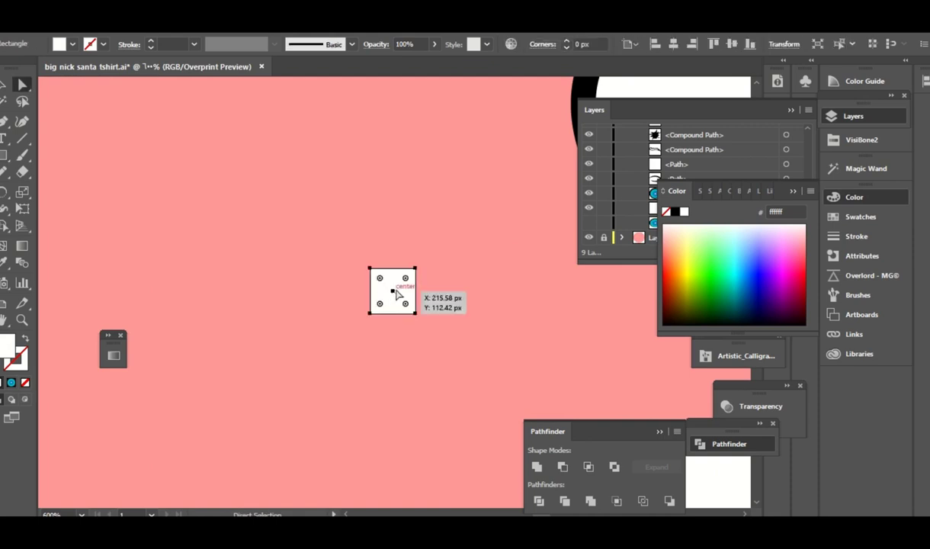
- Round the white square's upper-right corner by redrawing its edge with the Pencil tool
{"action": "left_click", "coordinate": [412, 270]}
{"action": "key", "text": "n"}
{"action": "left_click_drag", "start_coordinate": [415, 301], "coordinate": [372, 267]}
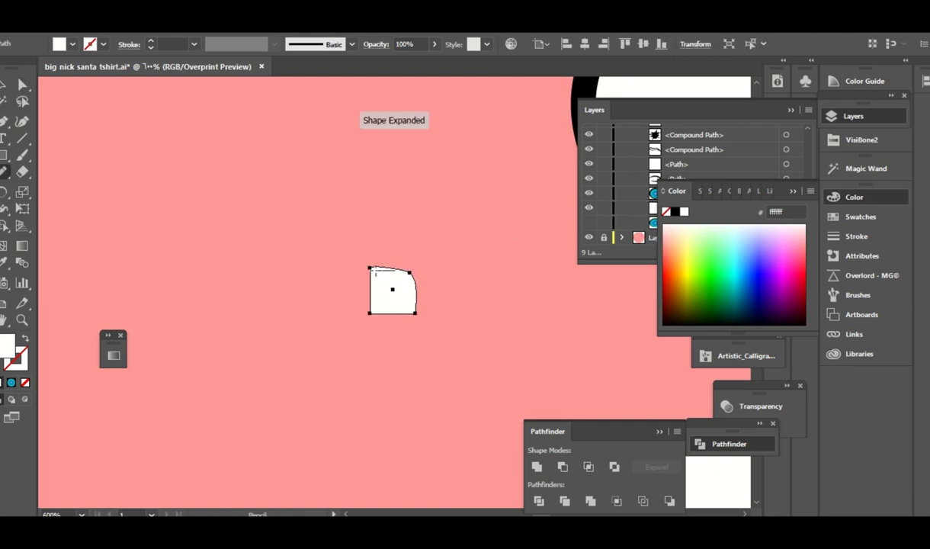
- Duplicate the white tile into a two-by-two window reflection with uneven edges and group the four tiles
{"action": "key", "text": "a"}
{"action": "left_click_drag", "start_coordinate": [405, 293], "coordinate": [347, 349]}
{"action": "key", "text": "ctrl+a"}
{"action": "key", "text": "v"}
{"action": "key", "text": "ctrl+g"}
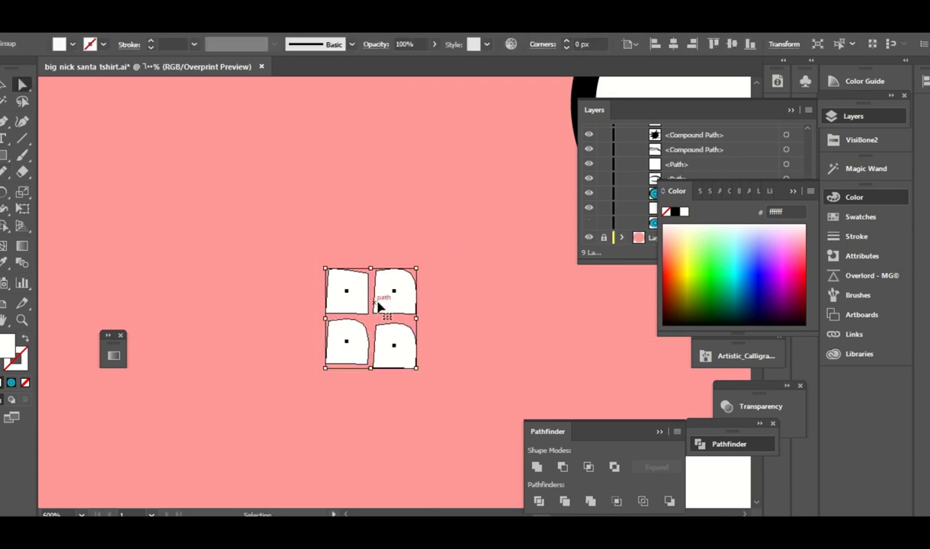
- Scale the window reflection group down and place it on the upper part of the iris
{"action": "left_click_drag", "start_coordinate": [418, 374], "coordinate": [369, 308]}
{"action": "left_click", "coordinate": [453, 312]}
{"action": "key", "text": "ctrl+1"}
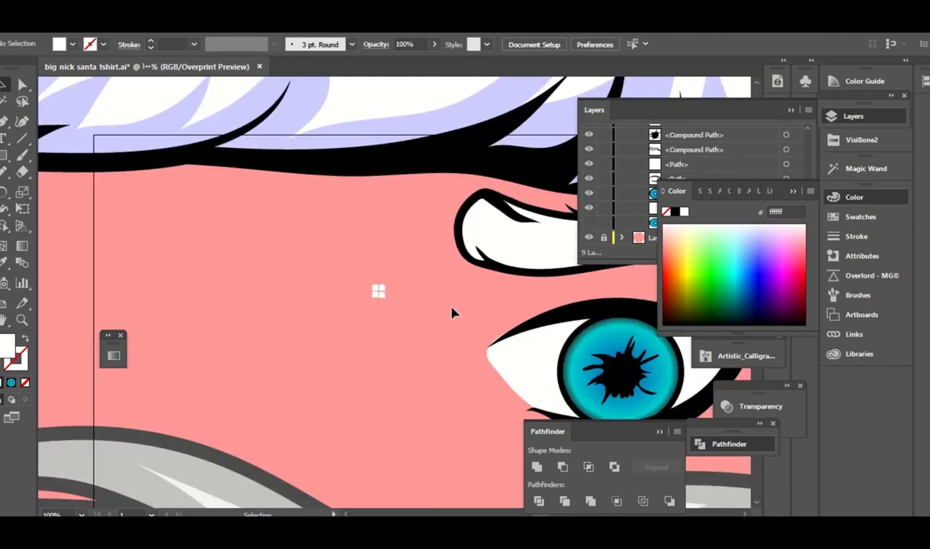
{"action": "left_click", "coordinate": [416, 320]}
{"action": "left_click", "coordinate": [488, 283]}
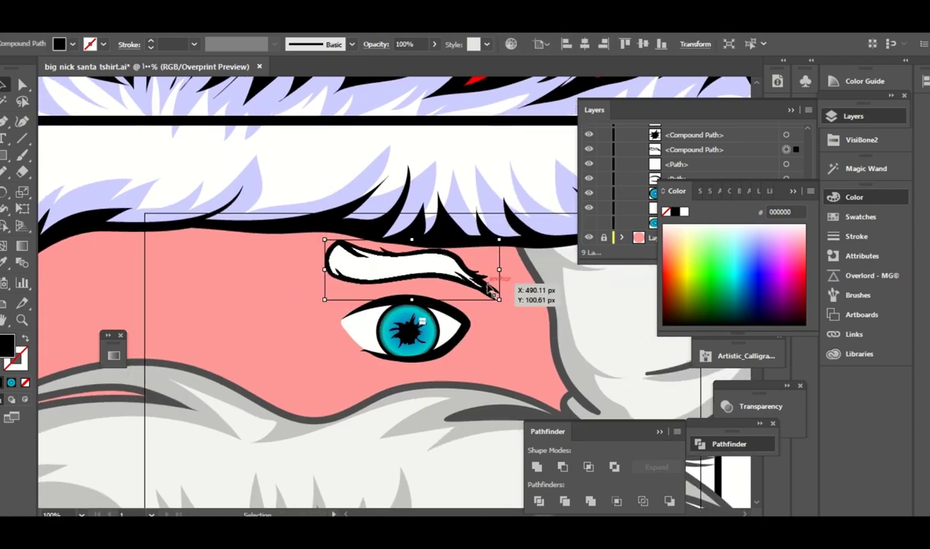
- Enlarge and reposition the window reflection just above the pupil and set its opacity to 49%
{"action": "key", "text": "ctrl+plus"}
{"action": "scroll", "coordinate": [573, 273], "scroll_direction": "down", "scroll_amount": 2}
{"action": "left_click", "coordinate": [408, 316]}
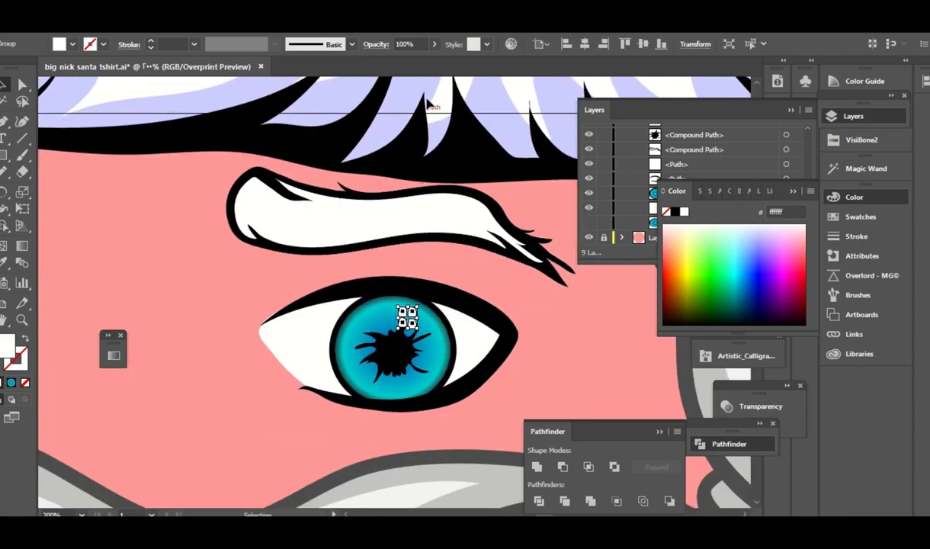
{"action": "key", "text": "ctrl+shift+a"}
{"action": "left_click_drag", "start_coordinate": [396, 301], "coordinate": [406, 320]}
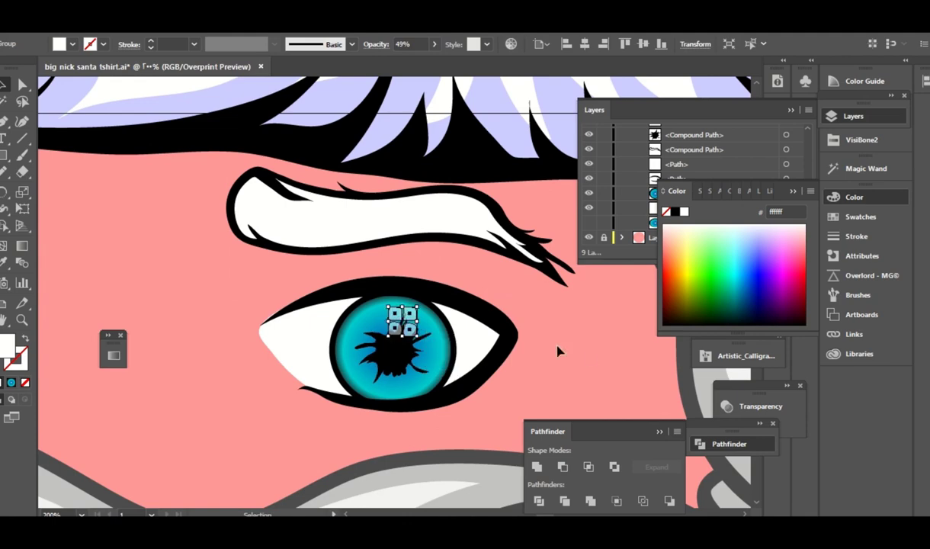
{"action": "left_click", "coordinate": [217, 215]}
- Draw two white highlight ellipses, one over the pupil's lower left and a smaller one at its right edge
{"action": "left_click_drag", "start_coordinate": [5, 155], "coordinate": [61, 180]}
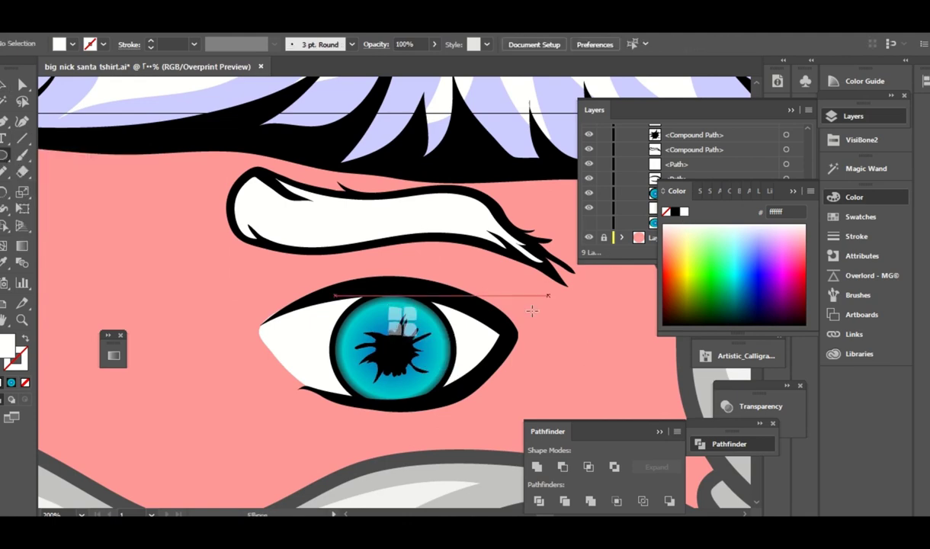
{"action": "scroll", "coordinate": [541, 301], "scroll_direction": "down", "scroll_amount": 1}
{"action": "scroll", "coordinate": [552, 295], "scroll_direction": "up", "scroll_amount": 2}
{"action": "left_click_drag", "start_coordinate": [400, 335], "coordinate": [381, 366]}
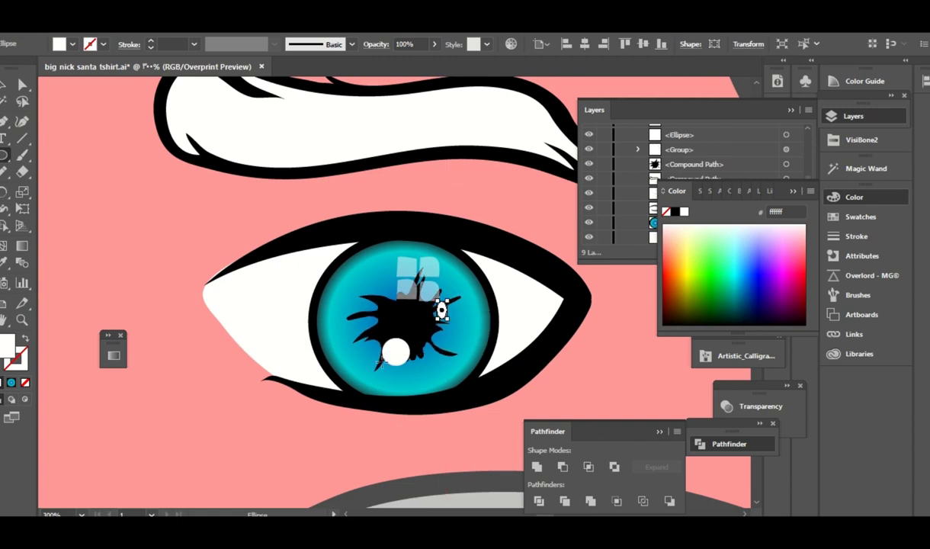
- Give the small highlight ellipse at the pupil's right edge a white 6 pt stroke
{"action": "left_click", "coordinate": [324, 46]}
{"action": "left_click", "coordinate": [223, 81]}
{"action": "left_click", "coordinate": [194, 45]}
{"action": "left_click", "coordinate": [215, 171]}
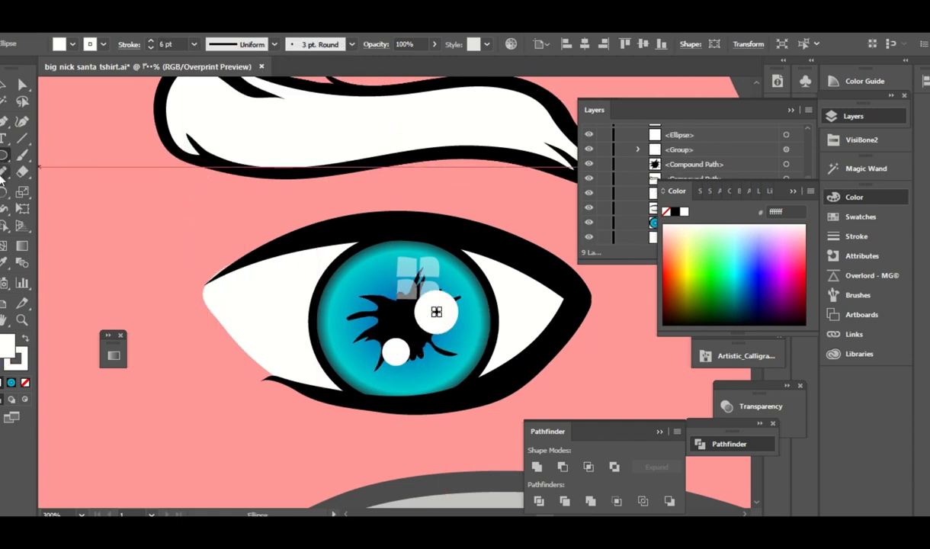
{"action": "key", "text": "b"}
{"action": "left_click_drag", "start_coordinate": [464, 367], "coordinate": [455, 381]}
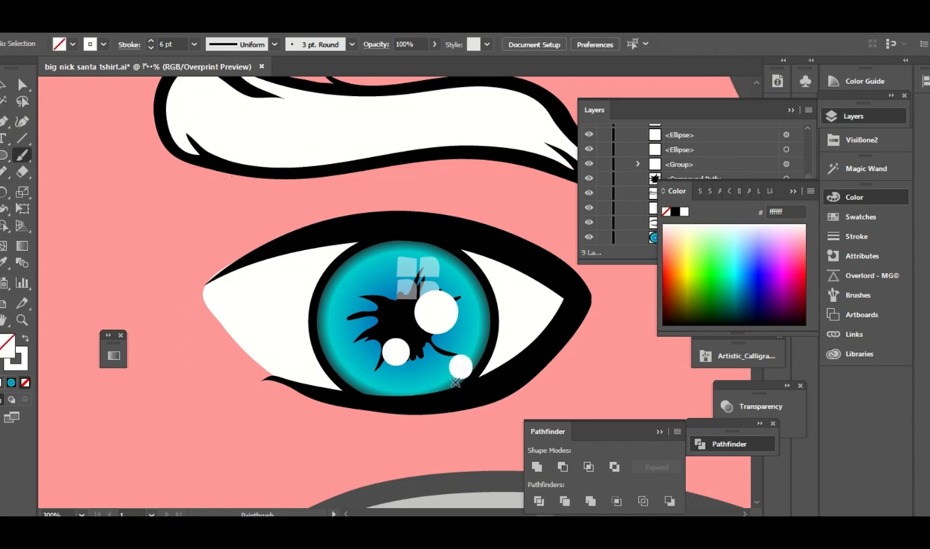
{"action": "key", "text": "ctrl+z"}
- Select the highlight ellipse at the pupil's right edge and set its stroke to 4 pt
{"action": "left_click", "coordinate": [436, 311], "text": "ctrl"}
{"action": "left_click", "coordinate": [194, 44]}
{"action": "left_click", "coordinate": [215, 153]}
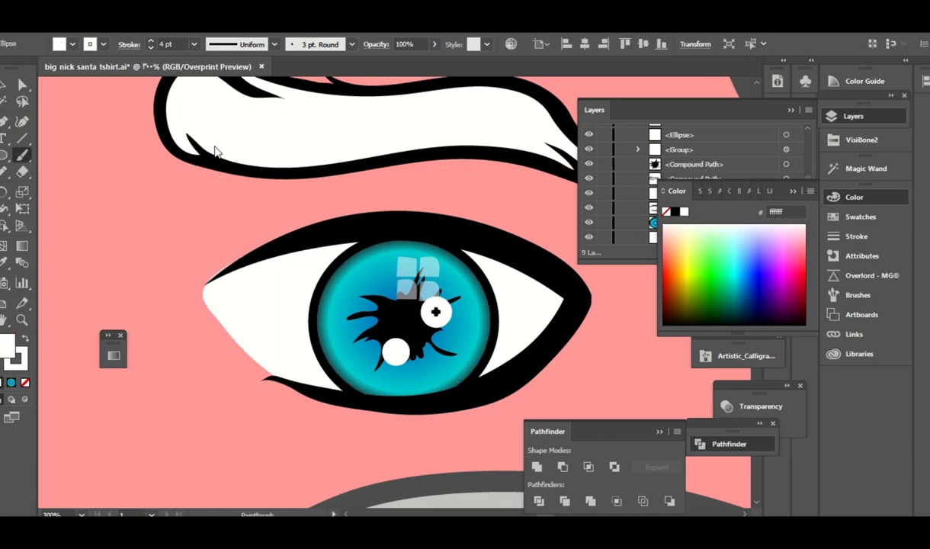
- Paint a curved row of small white highlight dots in varying sizes along the lower edge of the iris
{"action": "left_click", "coordinate": [446, 375]}
{"action": "left_click", "coordinate": [425, 384]}
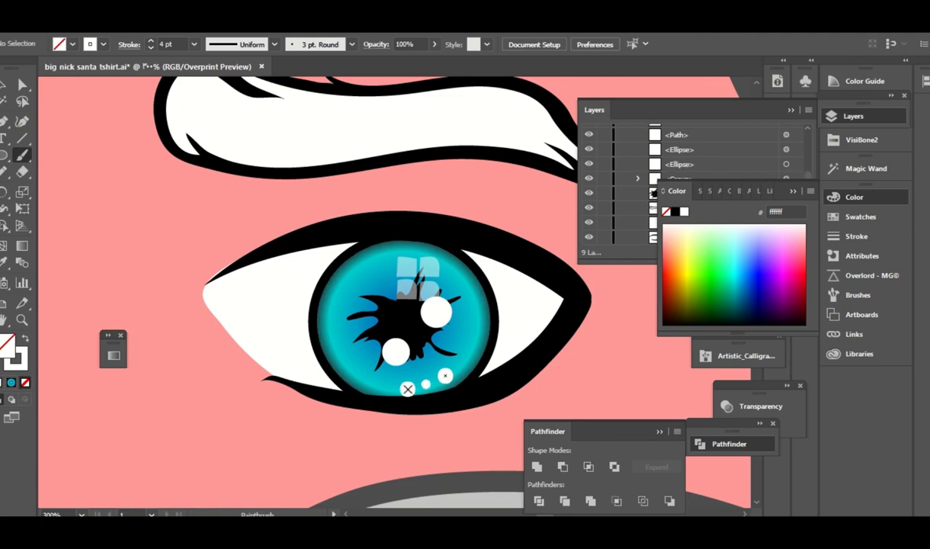
{"action": "left_click", "coordinate": [408, 389]}
{"action": "left_click", "coordinate": [383, 390]}
{"action": "left_click", "coordinate": [371, 388]}
{"action": "left_click", "coordinate": [353, 380]}
- Remove the stroke from the two white highlight ellipses over the pupil
{"action": "key", "text": "a"}
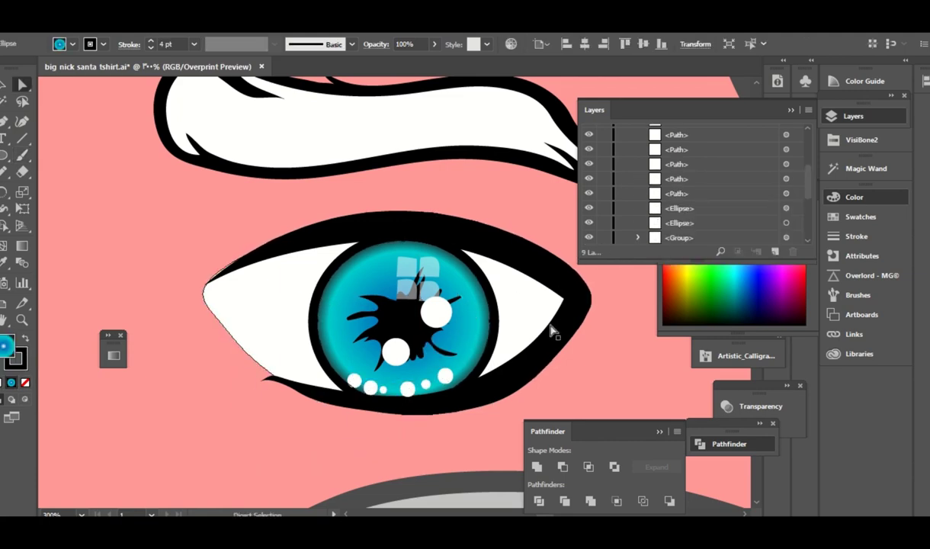
{"action": "left_click", "coordinate": [395, 350]}
{"action": "left_click", "coordinate": [20, 352]}
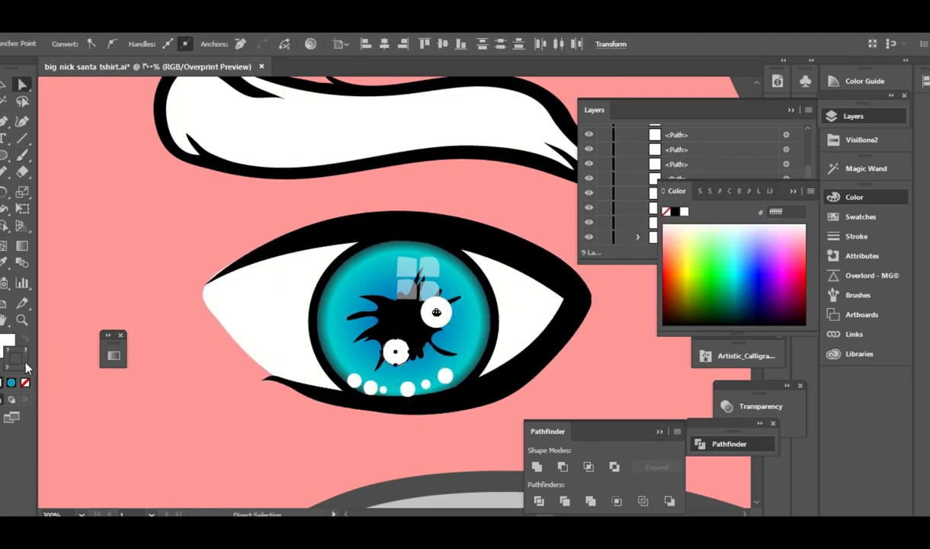
{"action": "key", "text": "ctrl+shift+a"}
{"action": "key", "text": "ctrl+0"}
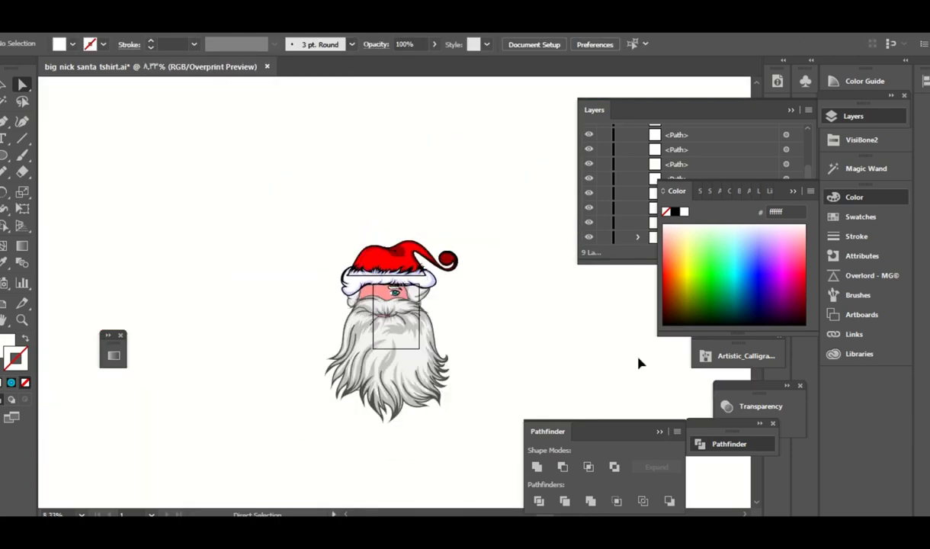
- Set the blending mode of the blue gradient iris ellipse to Multiply
{"action": "key", "text": "ctrl+equal"}
{"action": "key", "text": "ctrl+equal"}
{"action": "key", "text": "ctrl+equal"}
{"action": "key", "text": "v"}
{"action": "left_click", "coordinate": [430, 298]}
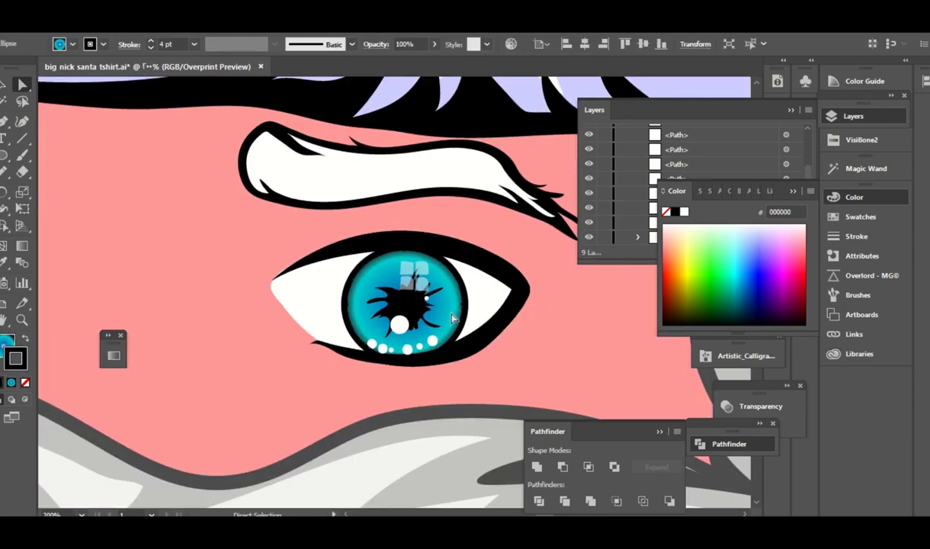
{"action": "left_click", "coordinate": [375, 43]}
{"action": "left_click", "coordinate": [263, 67]}
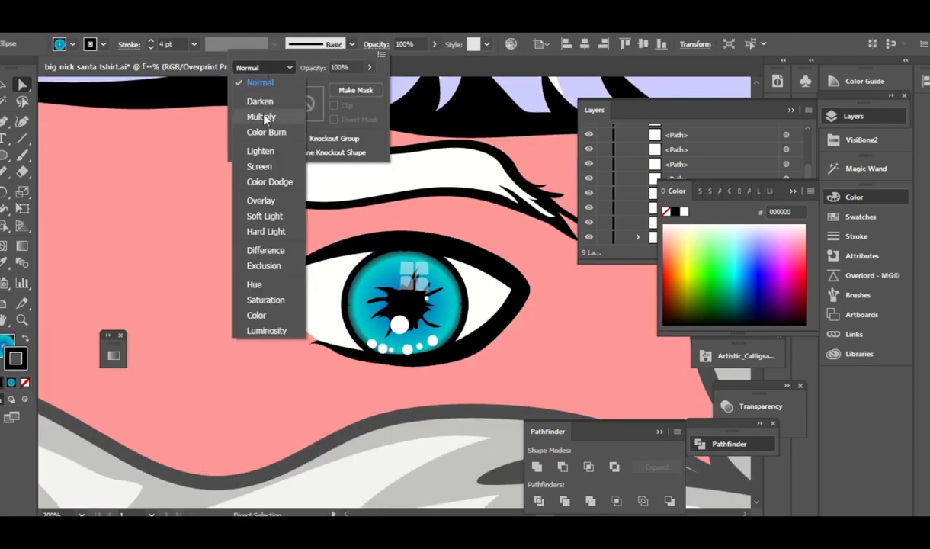
{"action": "left_click", "coordinate": [255, 114]}
{"action": "key", "text": "Escape"}
- Set the Eraser tool size to 3 pt
{"action": "left_click", "coordinate": [22, 171]}
{"action": "key", "text": "ctrl+equal"}
{"action": "key", "text": "ctrl+equal"}
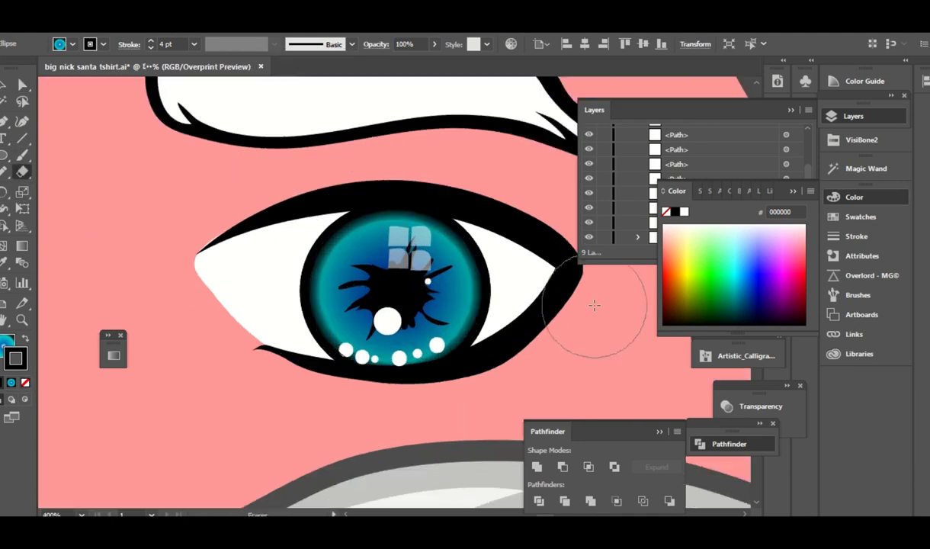
{"action": "double_click", "coordinate": [22, 170]}
{"action": "left_click", "coordinate": [327, 266]}
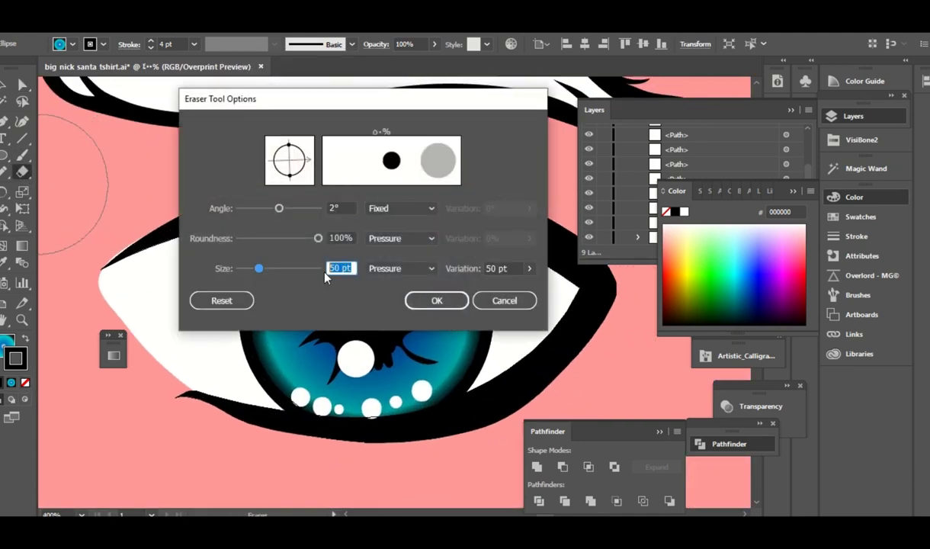
{"action": "type", "text": "3"}
{"action": "key", "text": "Return"}
{"action": "left_click_drag", "start_coordinate": [387, 264], "coordinate": [384, 283]}
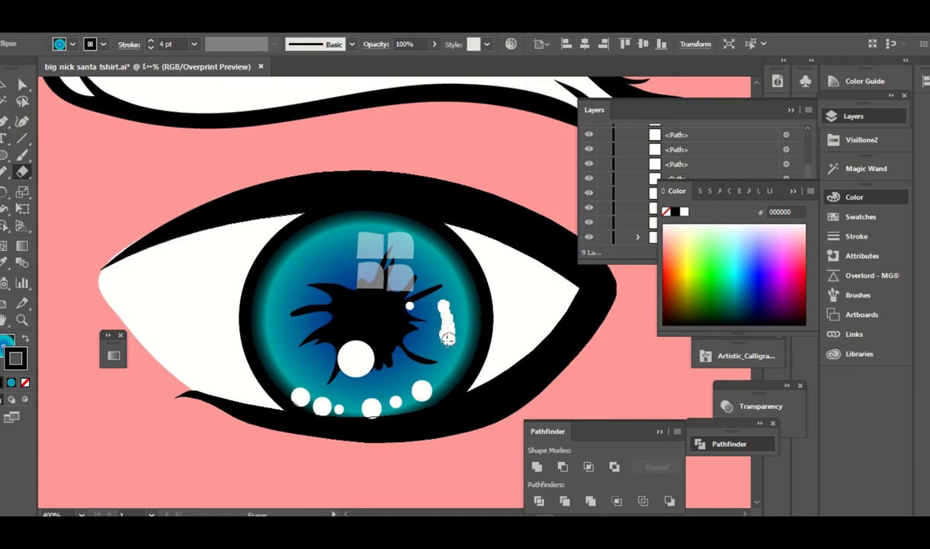
{"action": "left_click_drag", "start_coordinate": [447, 339], "coordinate": [447, 337]}
{"action": "key", "text": "a"}
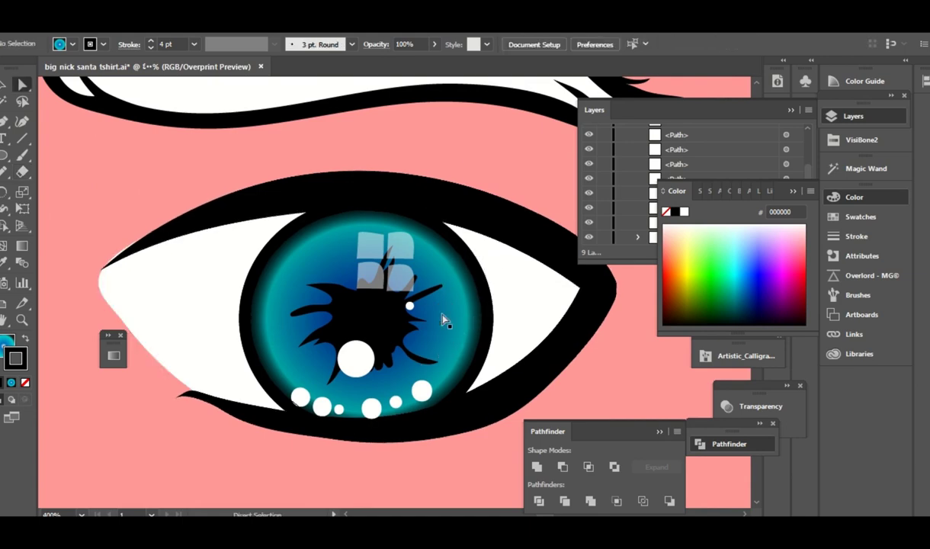
- Remove the stroke from the Multiply iris ellipse and erase wavy patches around the pupil to form lighter teal areas
{"action": "left_click", "coordinate": [444, 320]}
{"action": "left_click", "coordinate": [444, 322]}
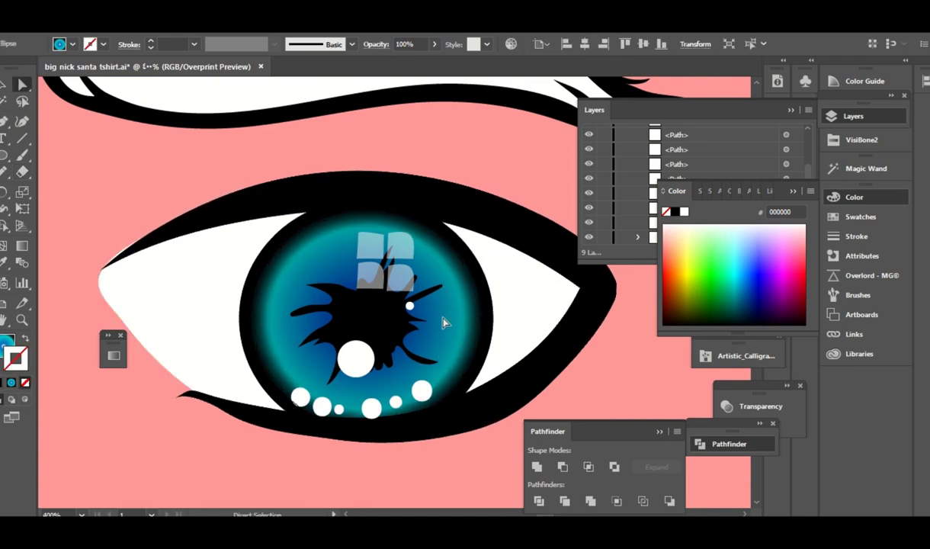
{"action": "key", "text": "shift+e"}
{"action": "left_click_drag", "start_coordinate": [444, 322], "coordinate": [449, 352]}
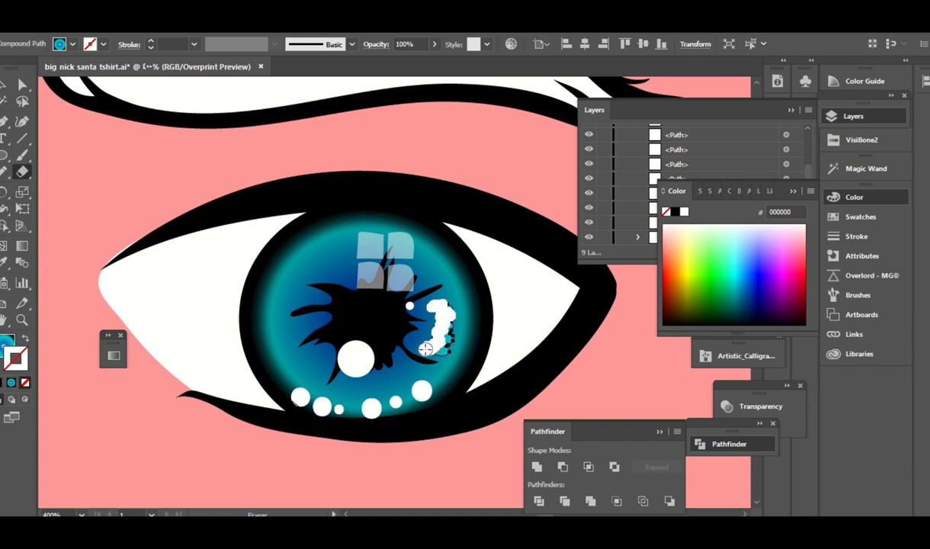
{"action": "mouse_move", "coordinate": [425, 348]}
{"action": "left_mouse_down"}
{"action": "mouse_move", "coordinate": [387, 384]}
{"action": "mouse_move", "coordinate": [308, 365]}
{"action": "mouse_move", "coordinate": [316, 373]}
{"action": "mouse_move", "coordinate": [278, 357]}
{"action": "left_mouse_up"}
{"action": "mouse_move", "coordinate": [272, 300]}
{"action": "left_mouse_down"}
{"action": "mouse_move", "coordinate": [277, 280]}
{"action": "mouse_move", "coordinate": [345, 232]}
{"action": "left_mouse_up"}
{"action": "left_click_drag", "start_coordinate": [290, 252], "coordinate": [275, 283]}
{"action": "mouse_move", "coordinate": [339, 229]}
{"action": "left_mouse_down"}
{"action": "mouse_move", "coordinate": [379, 262]}
{"action": "mouse_move", "coordinate": [402, 249]}
{"action": "left_mouse_up"}
{"action": "left_click_drag", "start_coordinate": [408, 243], "coordinate": [439, 309]}
{"action": "key", "text": "a"}
{"action": "key", "text": "ctrl+minus"}
{"action": "key", "text": "ctrl+minus"}
{"action": "key", "text": "ctrl+minus"}
{"action": "key", "text": "ctrl+minus"}
{"action": "key", "text": "ctrl+minus"}
{"action": "key", "text": "ctrl+minus"}
{"action": "key", "text": "ctrl+minus"}
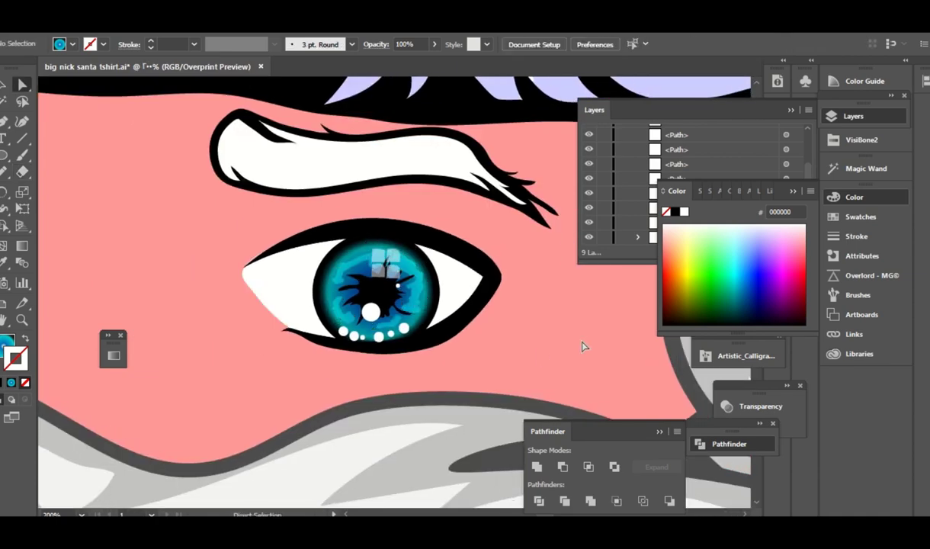
- Recolor the white eyebrow fill with the light gray sampled from the hair beside the face
{"action": "key", "text": "ctrl+1"}
{"action": "scroll", "coordinate": [595, 339], "scroll_direction": "up", "scroll_amount": 1}
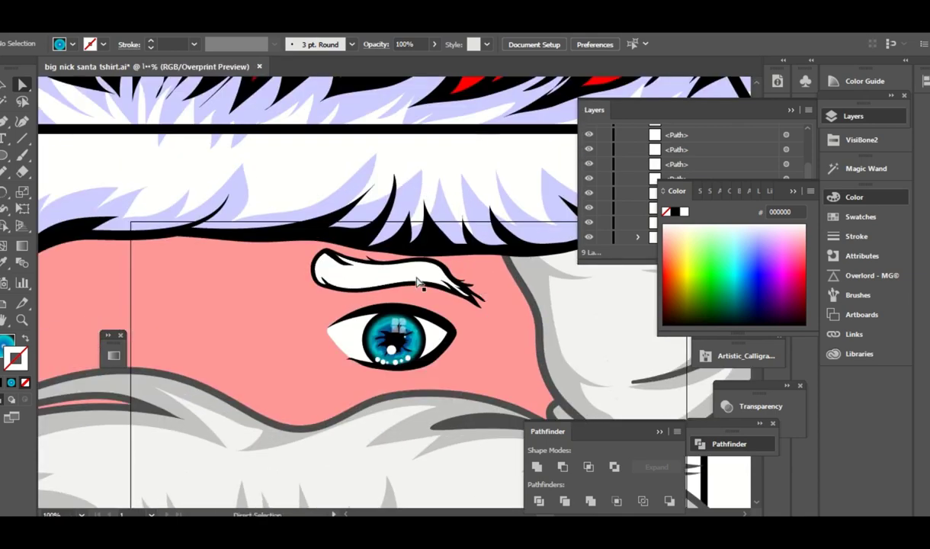
{"action": "left_click", "coordinate": [381, 263]}
{"action": "key", "text": "i"}
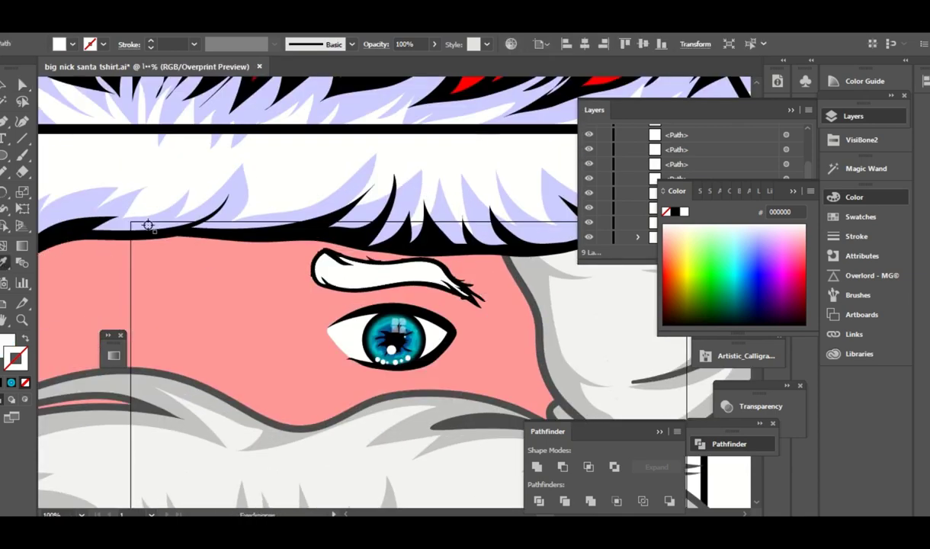
{"action": "left_click", "coordinate": [554, 320]}
{"action": "key", "text": "a"}
- Erase long lengthwise streaks through the eyebrow's gray fill to form white hair highlights
{"action": "scroll", "coordinate": [411, 272], "scroll_direction": "up", "scroll_amount": 1}
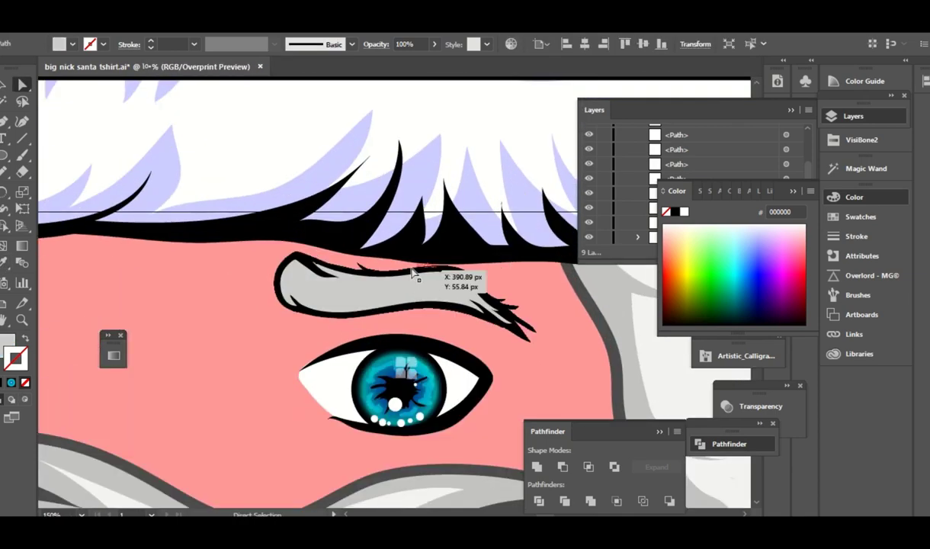
{"action": "key", "text": "shift+e"}
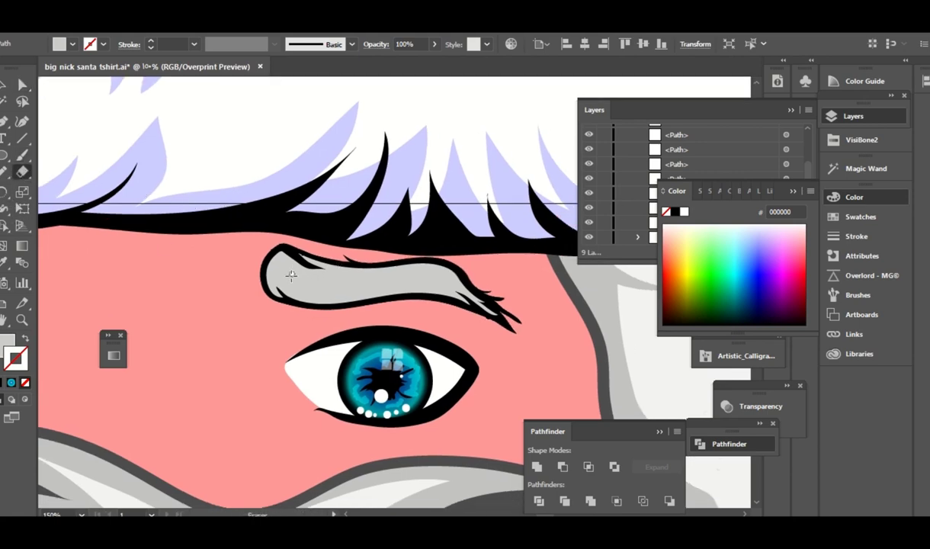
{"action": "left_click_drag", "start_coordinate": [353, 281], "coordinate": [446, 281]}
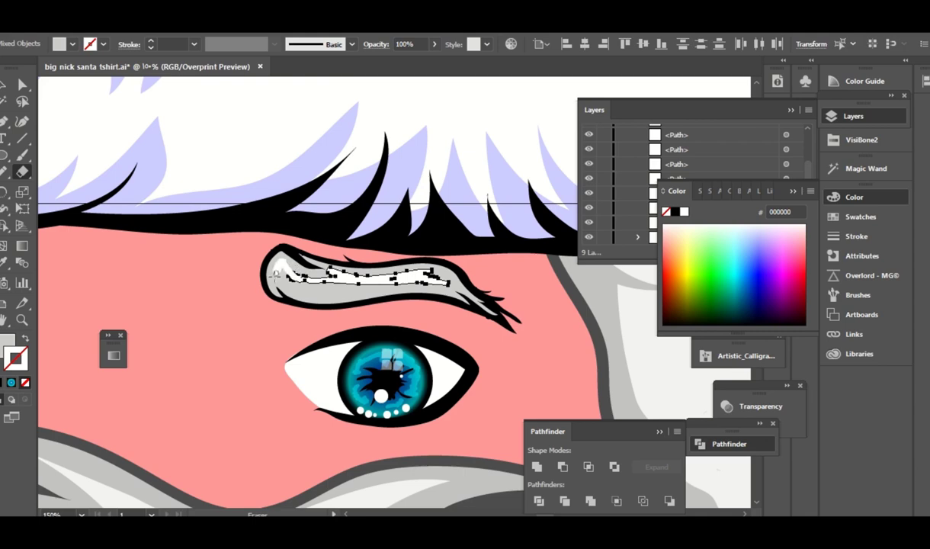
{"action": "left_click_drag", "start_coordinate": [331, 288], "coordinate": [315, 294]}
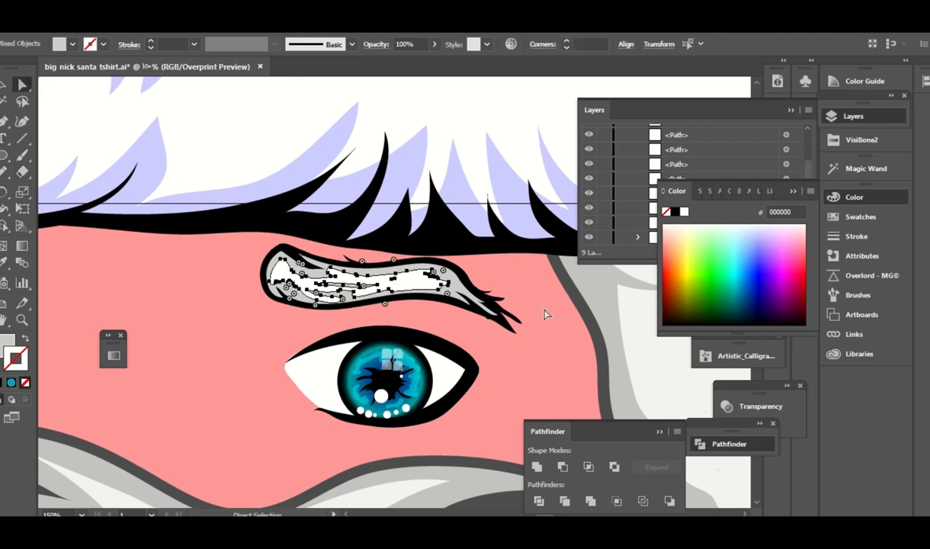
{"action": "key", "text": "ctrl+shift+a"}
- Redraw the edges of the eyebrow's white highlight with the Pencil tool, shaping smooth contours with pointed hair-like tips
{"action": "key", "text": "ctrl+equal"}
{"action": "key", "text": "ctrl+equal"}
{"action": "left_click", "coordinate": [392, 263]}
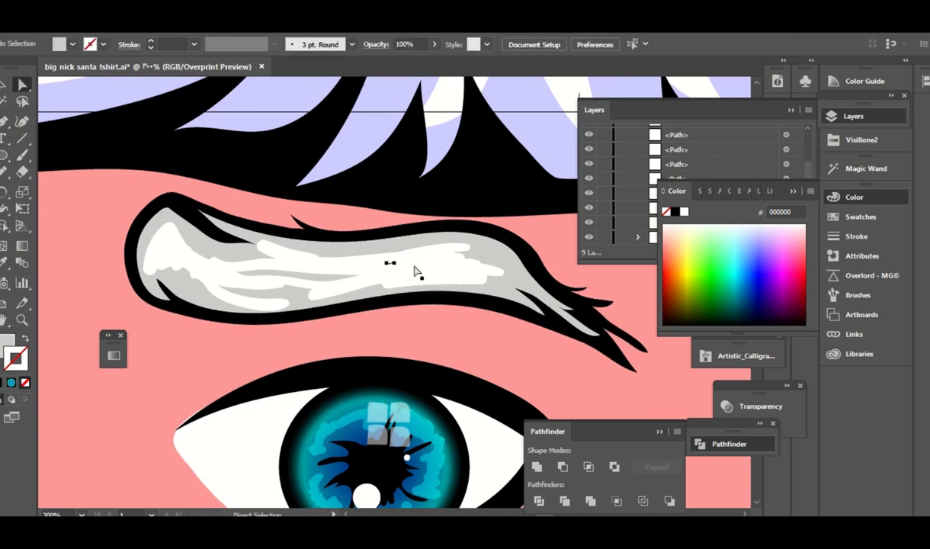
{"action": "left_click", "coordinate": [416, 269]}
{"action": "key", "text": "n"}
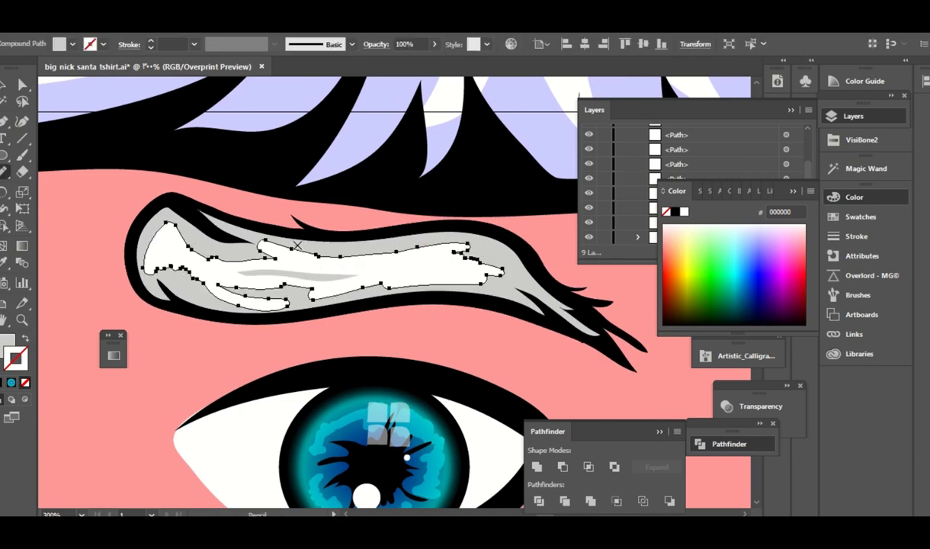
{"action": "left_click_drag", "start_coordinate": [512, 267], "coordinate": [260, 242]}
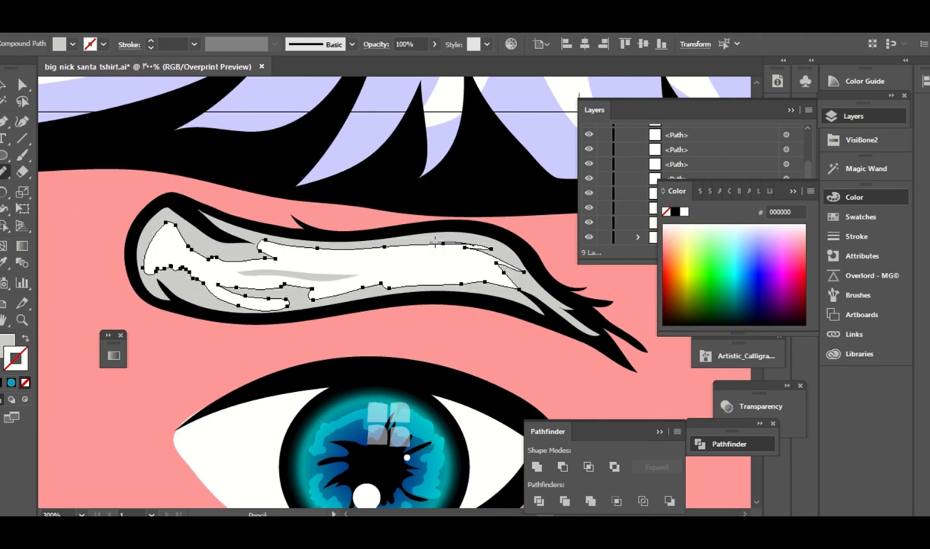
{"action": "left_click_drag", "start_coordinate": [218, 249], "coordinate": [159, 219]}
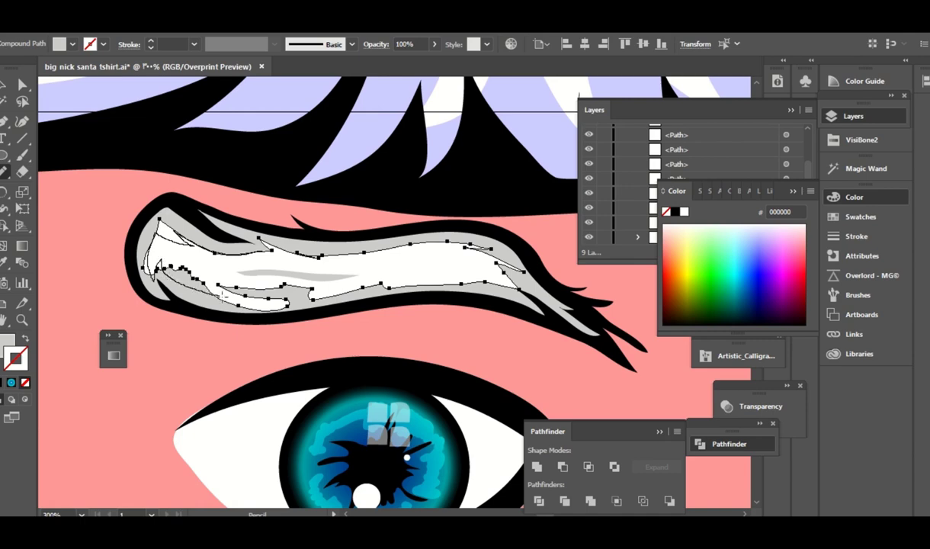
{"action": "left_click_drag", "start_coordinate": [220, 292], "coordinate": [174, 231]}
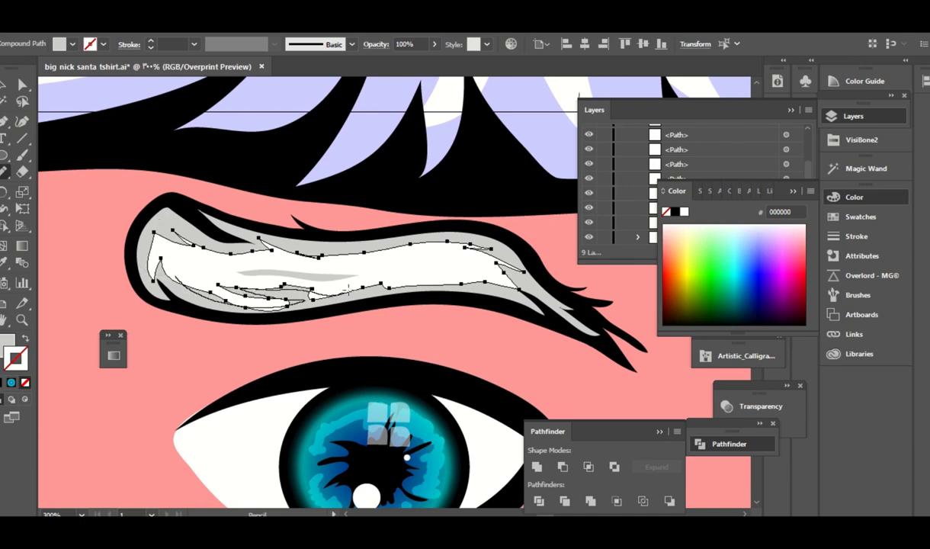
{"action": "mouse_move", "coordinate": [347, 289]}
{"action": "left_mouse_down"}
{"action": "mouse_move", "coordinate": [356, 242]}
{"action": "mouse_move", "coordinate": [215, 283]}
{"action": "left_mouse_up"}
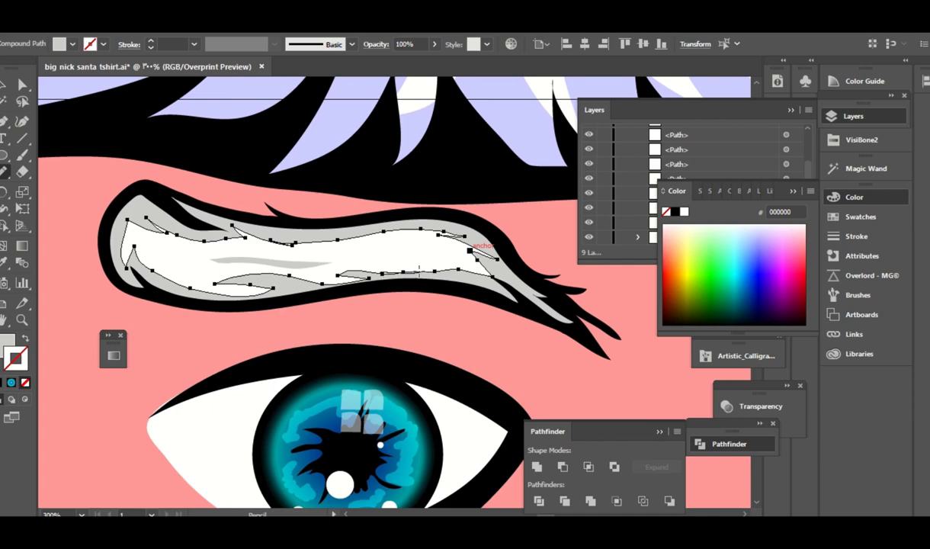
{"action": "left_click_drag", "start_coordinate": [418, 271], "coordinate": [472, 271]}
- Reshape the thin gray streak in the middle of the eyebrow with the Pencil tool
{"action": "left_click", "coordinate": [287, 265], "text": "ctrl"}
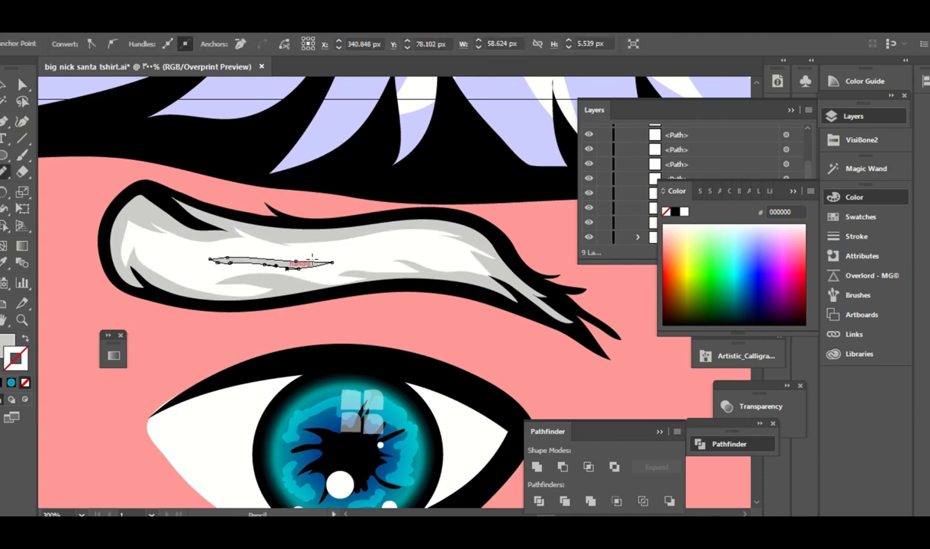
{"action": "left_click_drag", "start_coordinate": [235, 252], "coordinate": [200, 246]}
{"action": "key", "text": "ctrl+shift+a"}
{"action": "key", "text": "ctrl+minus"}
{"action": "key", "text": "ctrl+minus"}
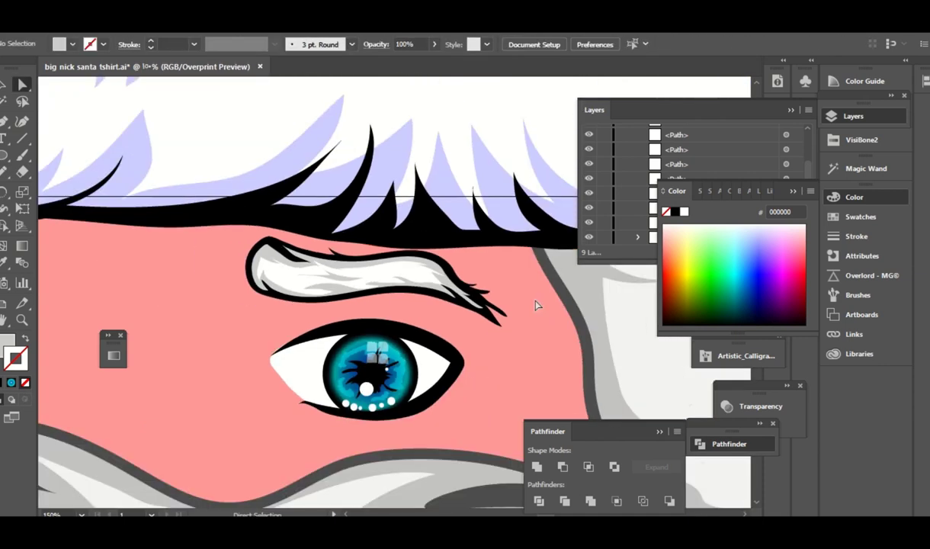
{"action": "key", "text": "ctrl+minus"}
{"action": "key", "text": "ctrl+minus"}
{"action": "key", "text": "ctrl+minus"}
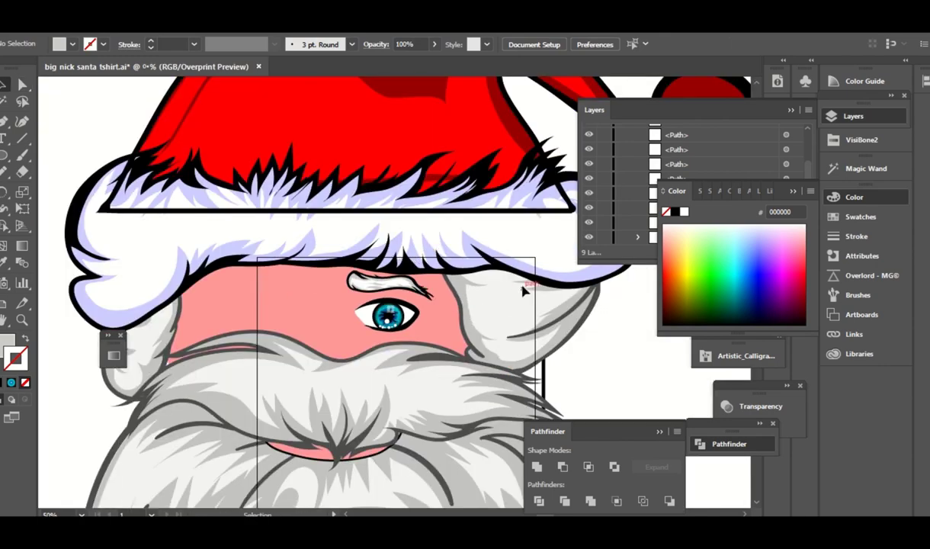
{"action": "key", "text": "ctrl+plus"}
{"action": "key", "text": "ctrl+plus"}
{"action": "key", "text": "ctrl+plus"}
{"action": "left_click_drag", "start_coordinate": [518, 202], "coordinate": [228, 306]}
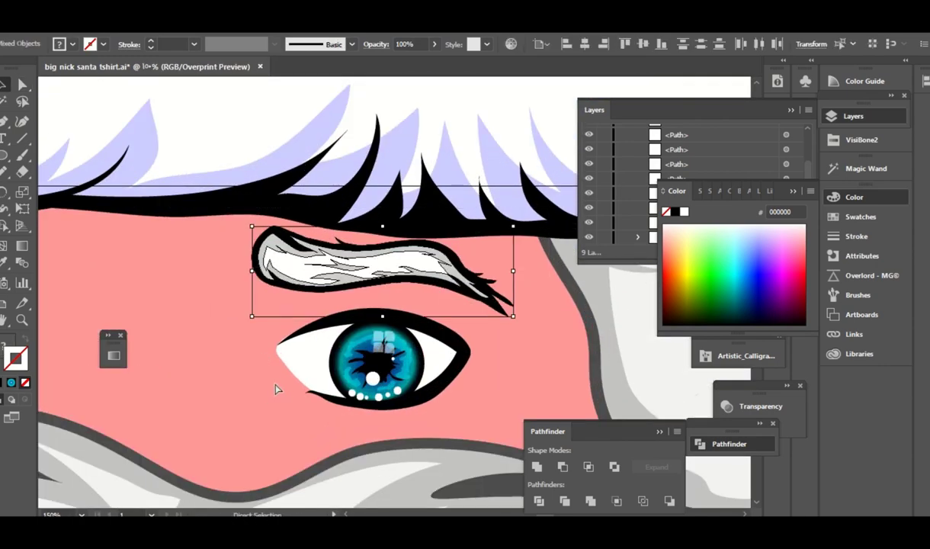
{"action": "key", "text": "v"}
- Select the row of white highlight dots along the lower iris with the Magic Wand and expand their appearance into filled shapes
{"action": "left_click", "coordinate": [794, 192]}
{"action": "left_click", "coordinate": [544, 332]}
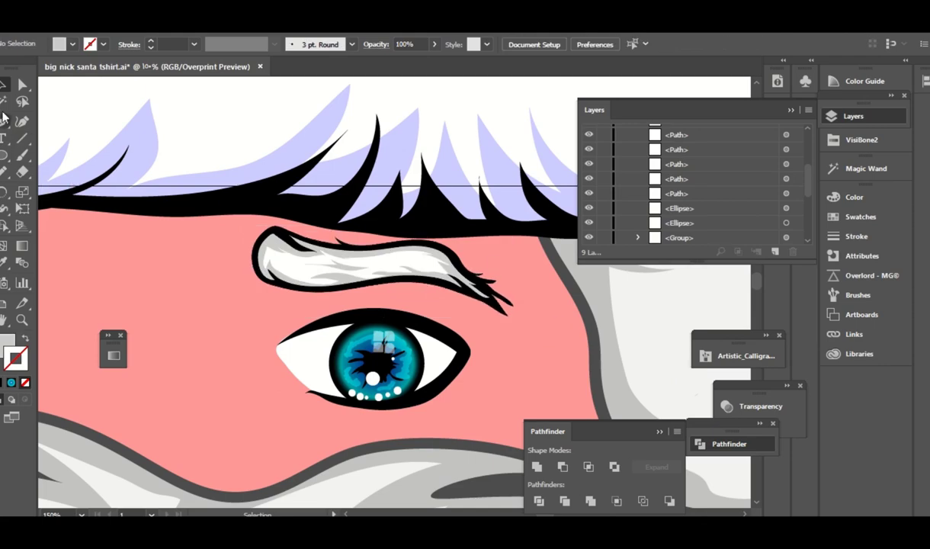
{"action": "key", "text": "y"}
{"action": "left_click", "coordinate": [378, 396]}
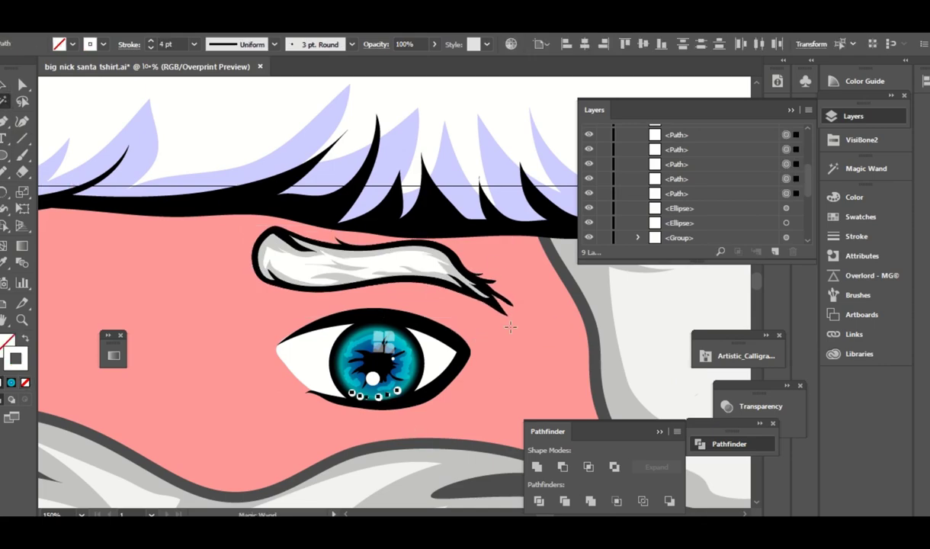
{"action": "scroll", "coordinate": [509, 327], "scroll_direction": "down", "scroll_amount": 3}
{"action": "scroll", "coordinate": [513, 333], "scroll_direction": "up", "scroll_amount": 8}
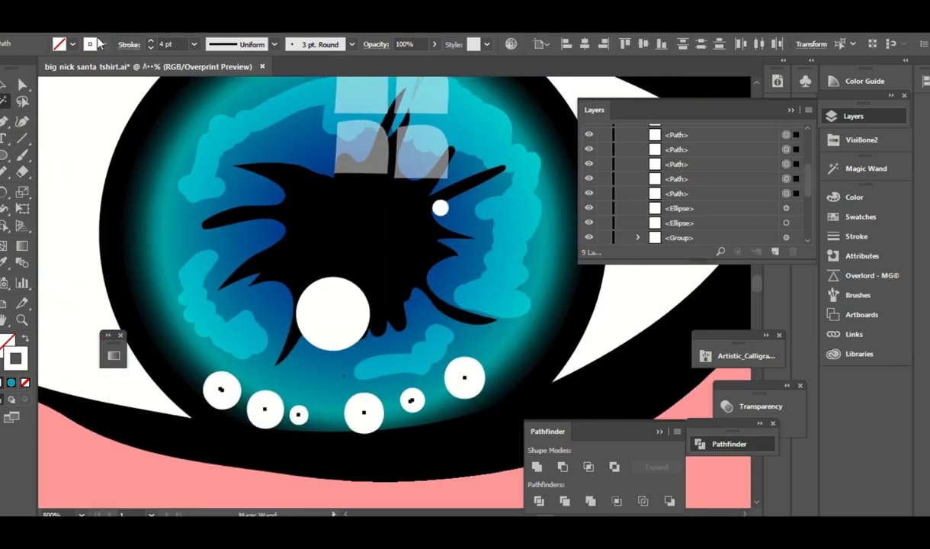
{"action": "left_click", "coordinate": [99, 30]}
{"action": "left_click", "coordinate": [197, 165]}
- Set the opacity of the expanded highlight dots along the lower iris to 89%
{"action": "left_click", "coordinate": [435, 44]}
{"action": "left_click_drag", "start_coordinate": [438, 61], "coordinate": [408, 69]}
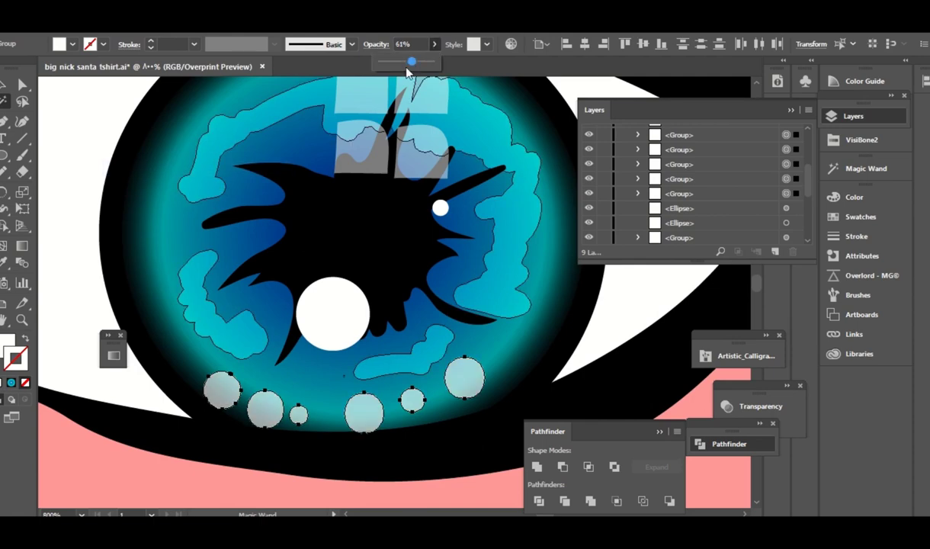
{"action": "key", "text": "v"}
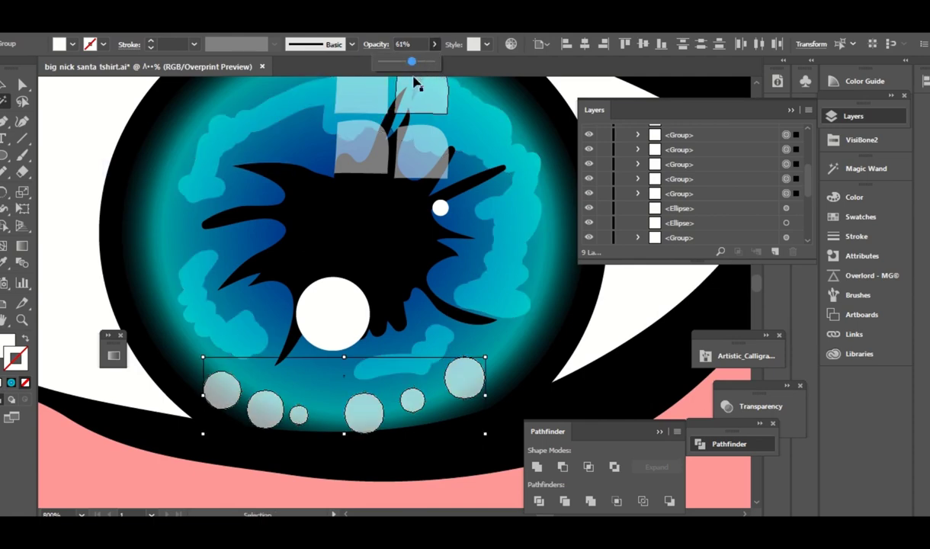
{"action": "key", "text": "y"}
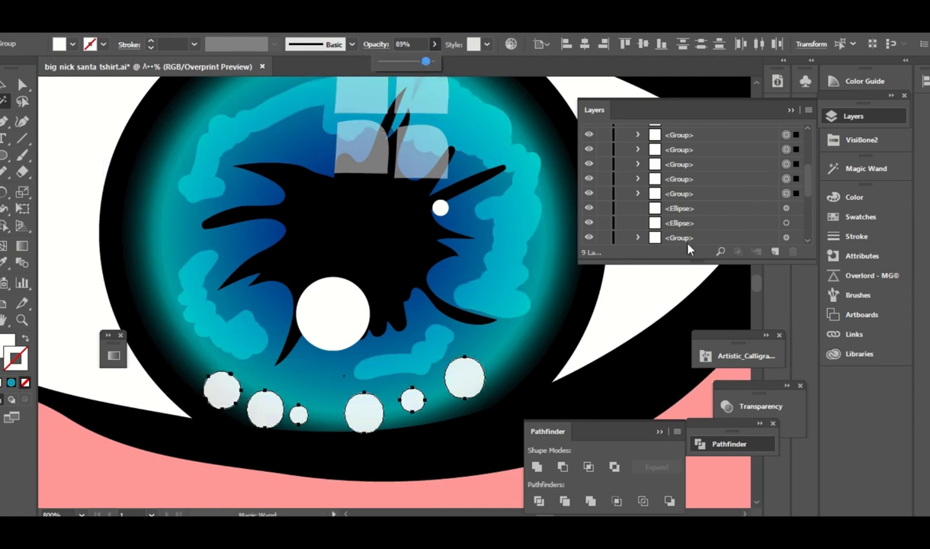
- Try the blue radial gradient as the fill of the highlight dots along the lower iris and return them to solid white
{"action": "key", "text": "comma"}
{"action": "key", "text": "period"}
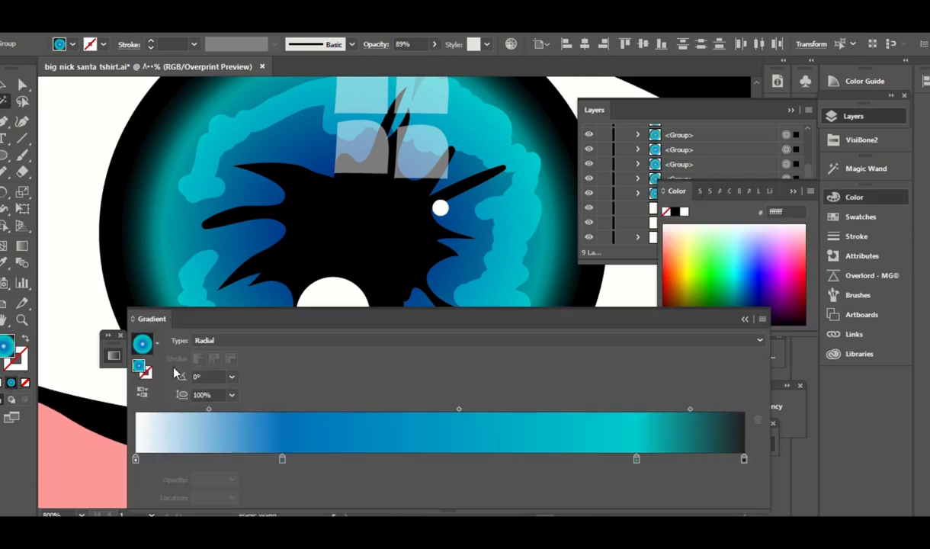
{"action": "left_click", "coordinate": [747, 317]}
{"action": "left_click", "coordinate": [730, 259]}
{"action": "scroll", "coordinate": [717, 244], "scroll_direction": "down", "scroll_amount": 3}
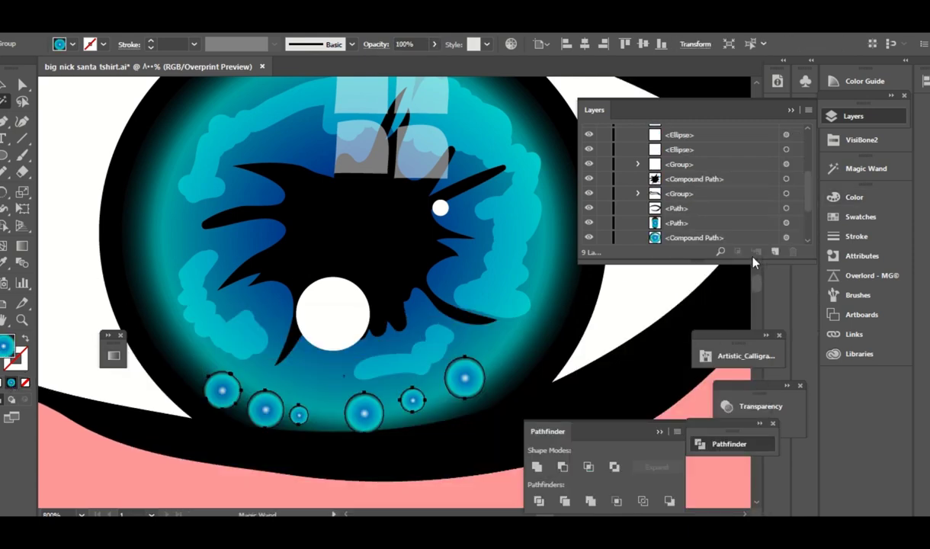
{"action": "left_click", "coordinate": [488, 219]}
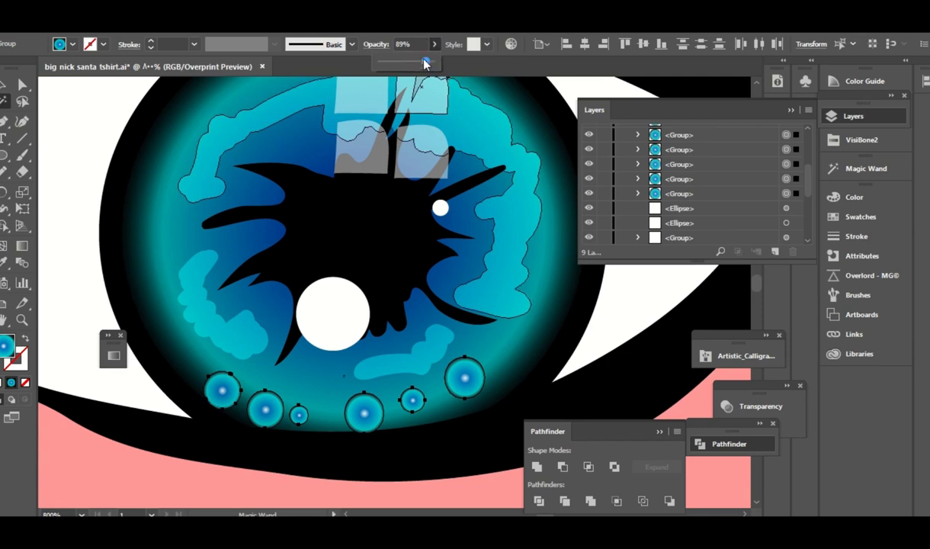
{"action": "key", "text": "comma"}
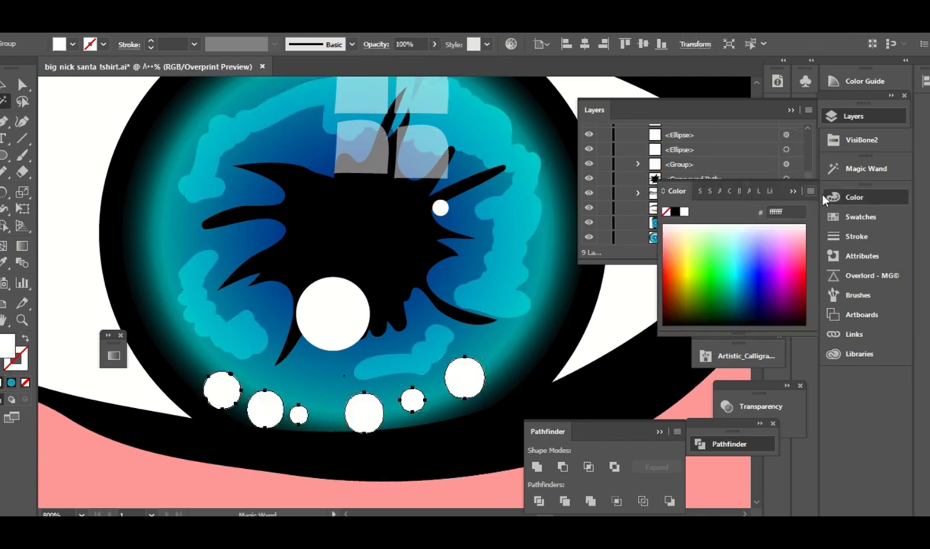
- Set the opacity of the white highlight dots along the lower iris to 83% and clear the selection
{"action": "left_click", "coordinate": [433, 43]}
{"action": "left_click_drag", "start_coordinate": [457, 61], "coordinate": [423, 60]}
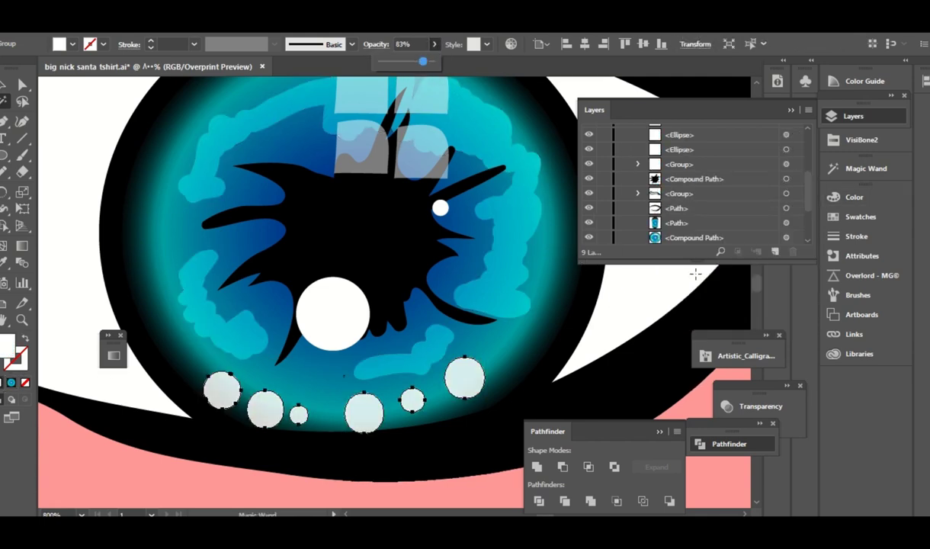
{"action": "key", "text": "ctrl+minus"}
{"action": "key", "text": "ctrl+minus"}
{"action": "key", "text": "ctrl+minus"}
{"action": "key", "text": "ctrl+minus"}
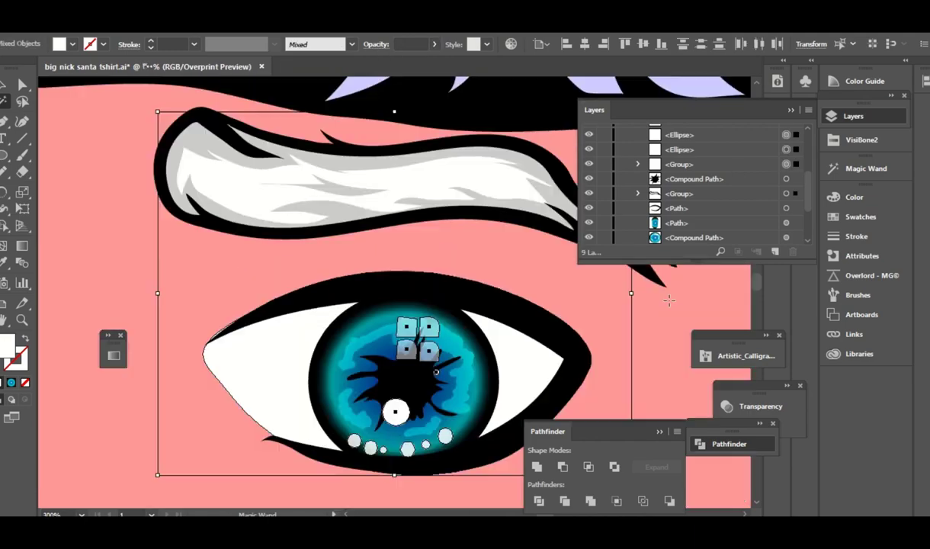
{"action": "key", "text": "a"}
{"action": "key", "text": "ctrl+shift+a"}
- Examine the shaded eye and eyebrow against the whole face, both from a distance and close up
{"action": "key", "text": "ctrl+minus"}
{"action": "key", "text": "ctrl+minus"}
{"action": "key", "text": "ctrl+minus"}
{"action": "key", "text": "ctrl+minus"}
{"action": "key", "text": "ctrl+minus"}
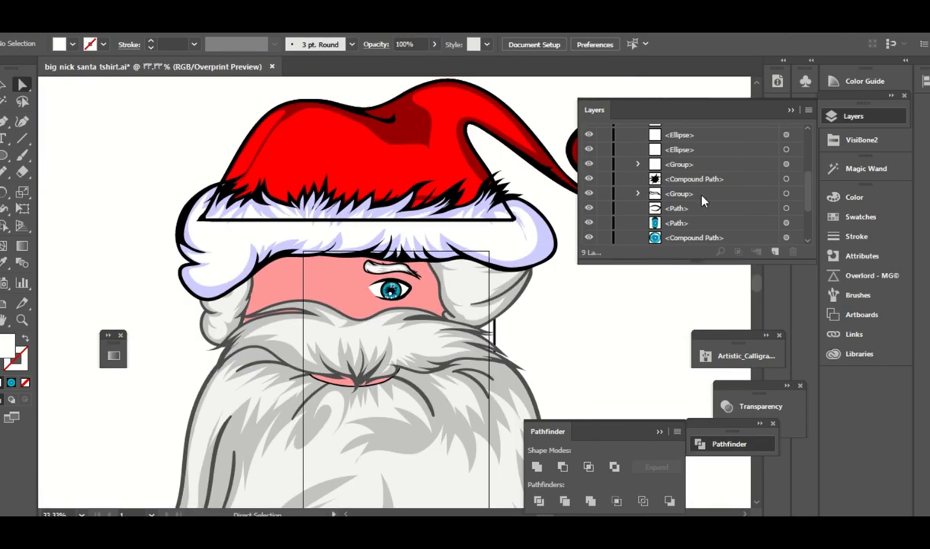
{"action": "key", "text": "ctrl+plus"}
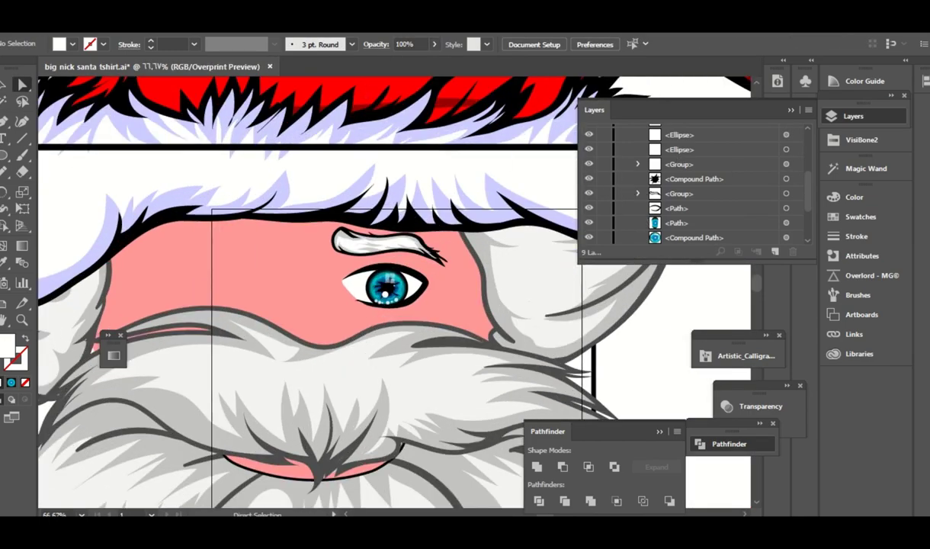
{"action": "key", "text": "ctrl+plus"}
{"action": "key", "text": "ctrl+plus"}
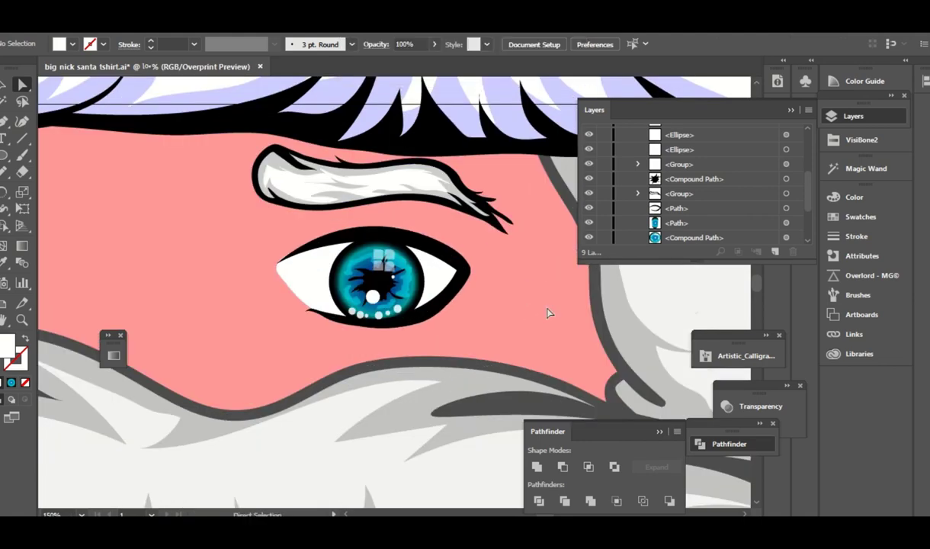
{"action": "key", "text": "ctrl+minus"}
{"action": "key", "text": "ctrl+minus"}
{"action": "key", "text": "ctrl+minus"}
{"action": "key", "text": "ctrl+minus"}
- Group the eye's window reflection, two white ellipses and highlight dots in Layer 9, and collapse the layer
{"action": "scroll", "coordinate": [766, 186], "scroll_direction": "up", "scroll_amount": 3}
{"action": "left_click", "coordinate": [786, 205]}
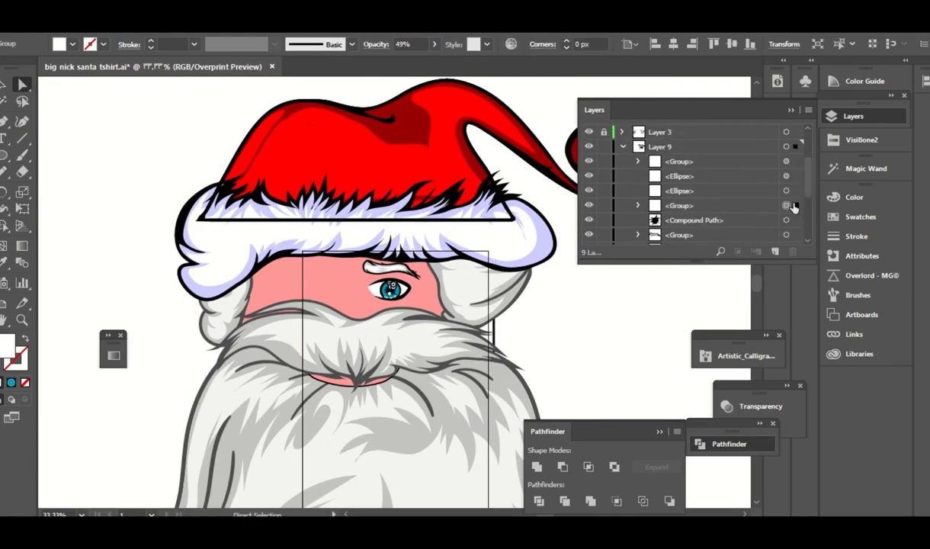
{"action": "key", "text": "ctrl+plus"}
{"action": "left_click", "coordinate": [787, 190], "text": "shift"}
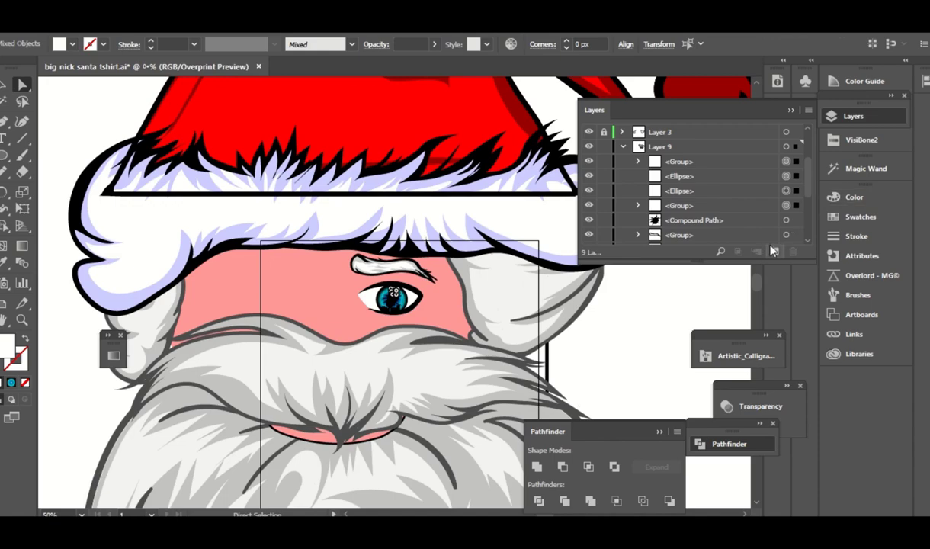
{"action": "key", "text": "ctrl+g"}
{"action": "left_click", "coordinate": [622, 146]}
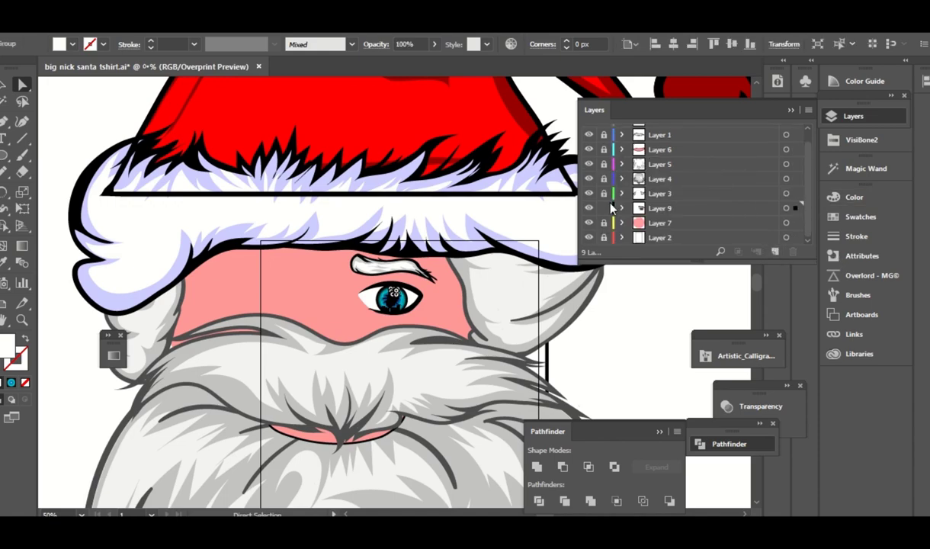
- Duplicate the eye and eyebrow to the other side of the face and reflect the copy across the vertical axis
{"action": "key", "text": "ctrl+shift+a"}
{"action": "left_click_drag", "start_coordinate": [401, 295], "coordinate": [284, 295]}
{"action": "right_click", "coordinate": [284, 295]}
{"action": "left_click", "coordinate": [506, 347]}
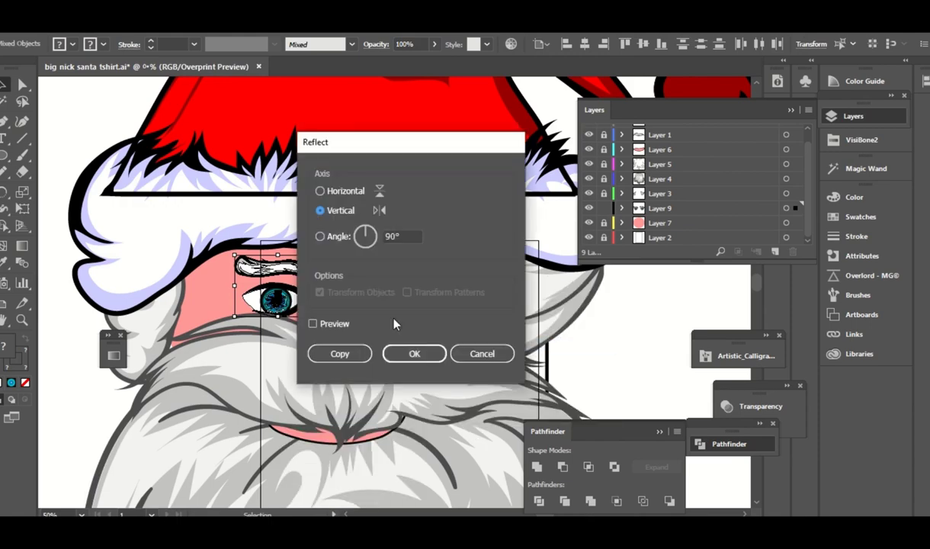
{"action": "left_click", "coordinate": [413, 354]}
{"action": "key", "text": "ctrl+shift+a"}
- Move the original eye and eyebrow outward to widen the gap, and nudge the mirrored eye and eyebrow slightly upward
{"action": "key", "text": "ctrl+equal"}
{"action": "scroll", "coordinate": [598, 299], "scroll_direction": "left", "scroll_amount": 1}
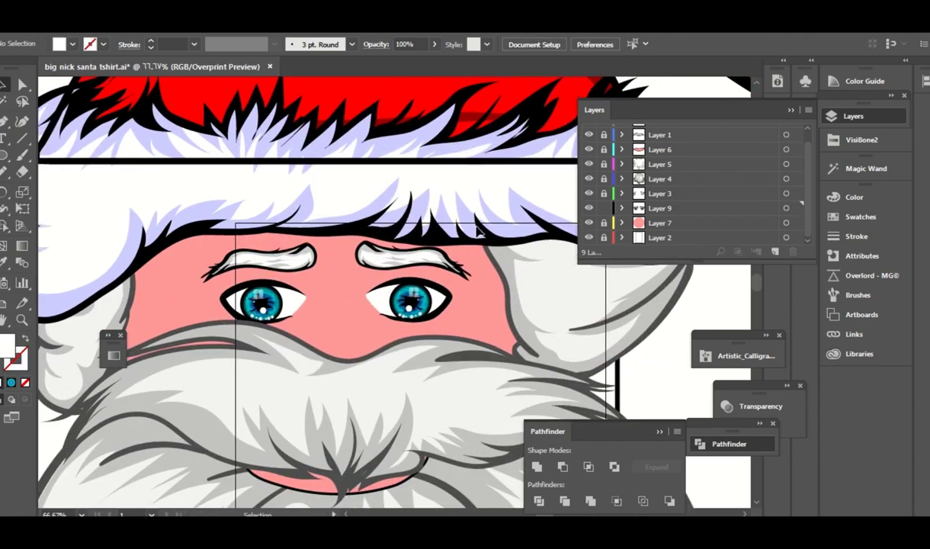
{"action": "left_click_drag", "start_coordinate": [412, 299], "coordinate": [446, 298]}
{"action": "key", "text": "ctrl+shift+a"}
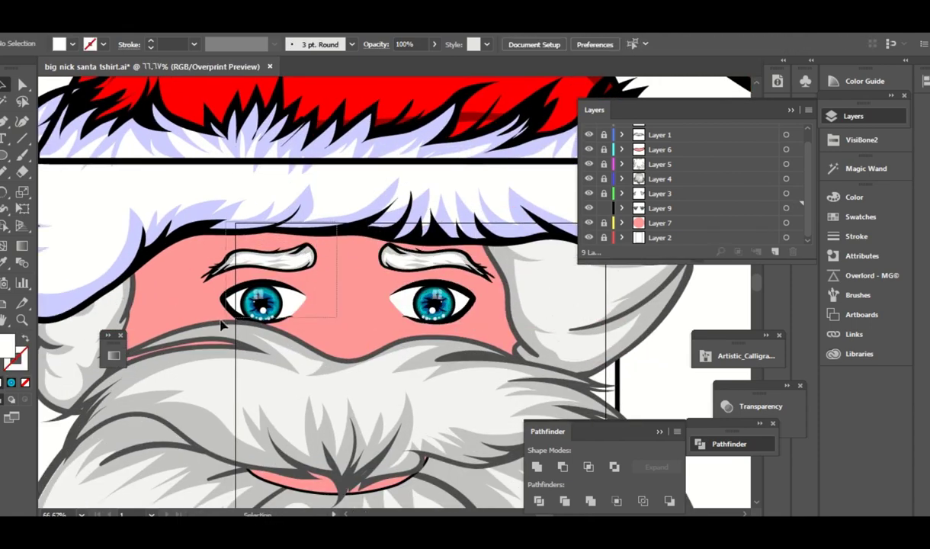
{"action": "left_click_drag", "start_coordinate": [252, 305], "coordinate": [252, 298]}
{"action": "key", "text": "ctrl+shift+a"}
- Redraw the inner corner of the mirrored eye's white with the Pencil tool as a shorter, rounded curve
{"action": "key", "text": "ctrl+equal"}
{"action": "key", "text": "ctrl+equal"}
{"action": "key", "text": "ctrl+equal"}
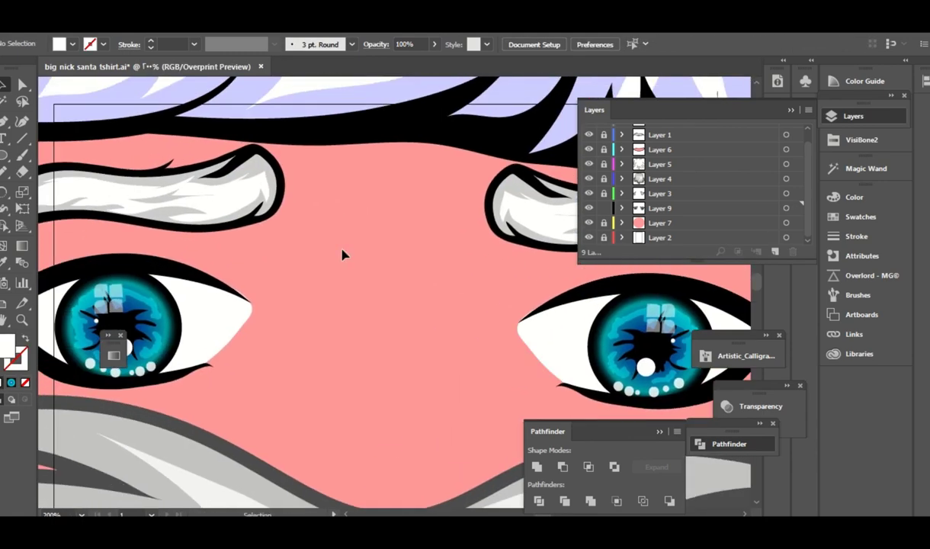
{"action": "left_click", "coordinate": [259, 312]}
{"action": "key", "text": "n"}
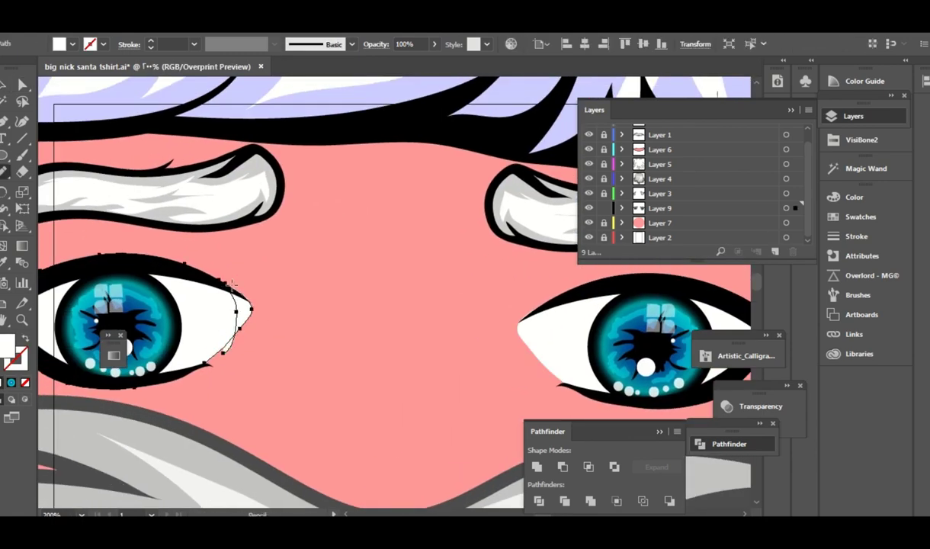
{"action": "left_click_drag", "start_coordinate": [226, 294], "coordinate": [201, 356]}
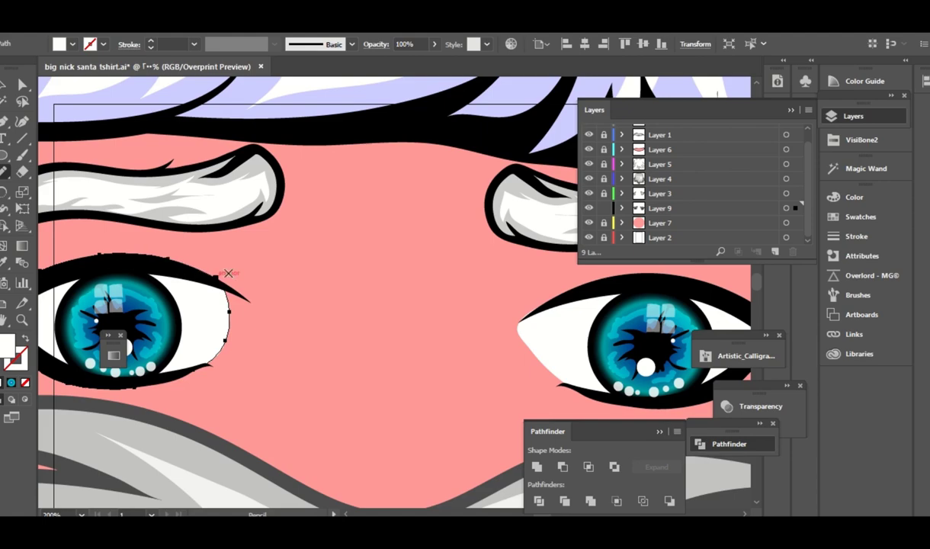
{"action": "key", "text": "v"}
{"action": "key", "text": "ctrl+shift+a"}
- Lock Layer 9 with the eyes and add a new layer directly above it
{"action": "key", "text": "ctrl+minus"}
{"action": "key", "text": "ctrl+minus"}
{"action": "key", "text": "ctrl+minus"}
{"action": "key", "text": "ctrl+minus"}
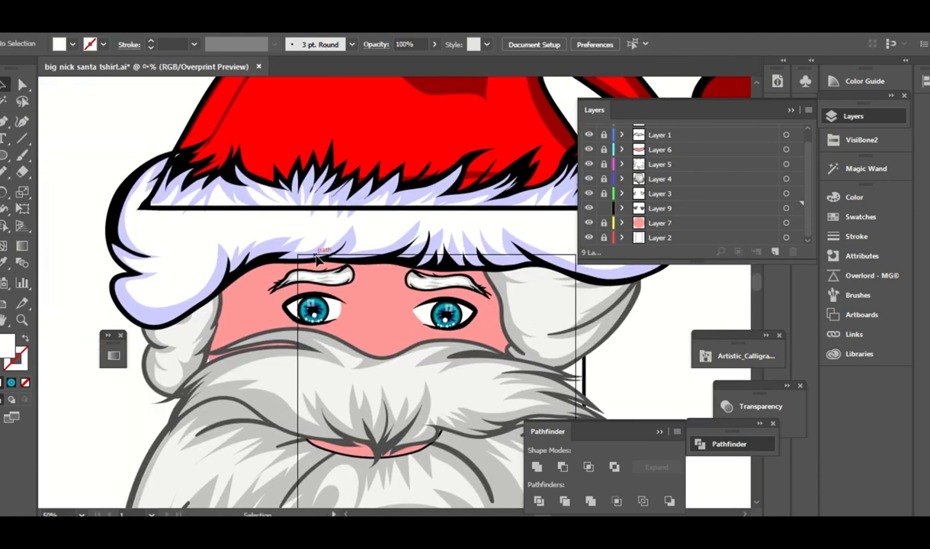
{"action": "mouse_move", "coordinate": [317, 259]}
{"action": "left_mouse_down"}
{"action": "mouse_move", "coordinate": [316, 306]}
{"action": "mouse_move", "coordinate": [318, 259]}
{"action": "left_mouse_up"}
{"action": "key", "text": "ctrl+minus"}
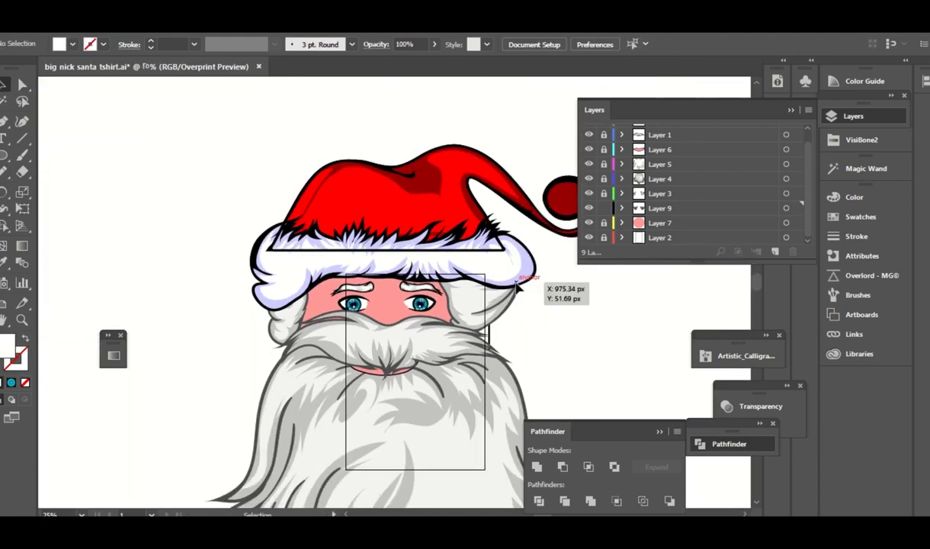
{"action": "key", "text": "ctrl+plus"}
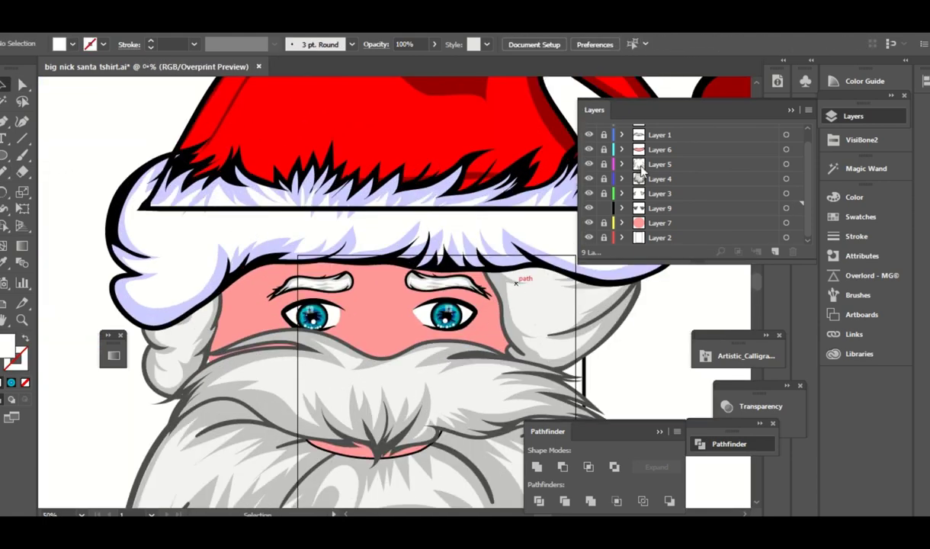
{"action": "left_click", "coordinate": [22, 154]}
{"action": "left_click", "coordinate": [690, 212]}
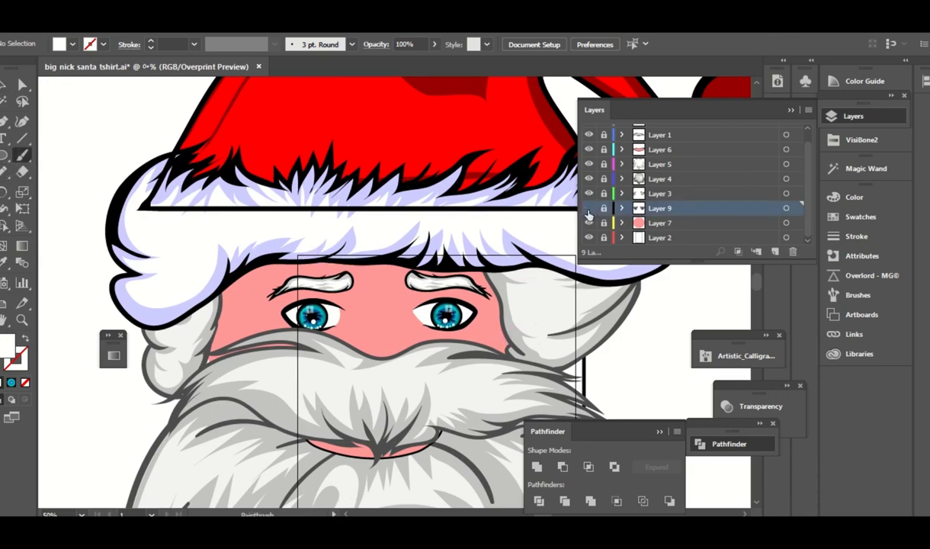
{"action": "left_click", "coordinate": [775, 251]}
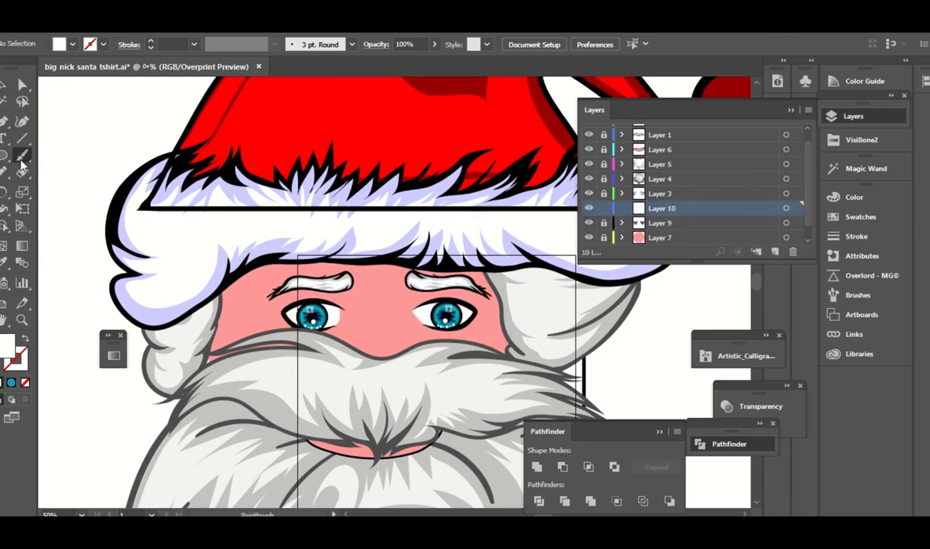
- Draw a white ellipse about 128 × 116 px between the eyes above the mustache and place an overlapping copy beside it
{"action": "left_click_drag", "start_coordinate": [418, 263], "coordinate": [410, 240]}
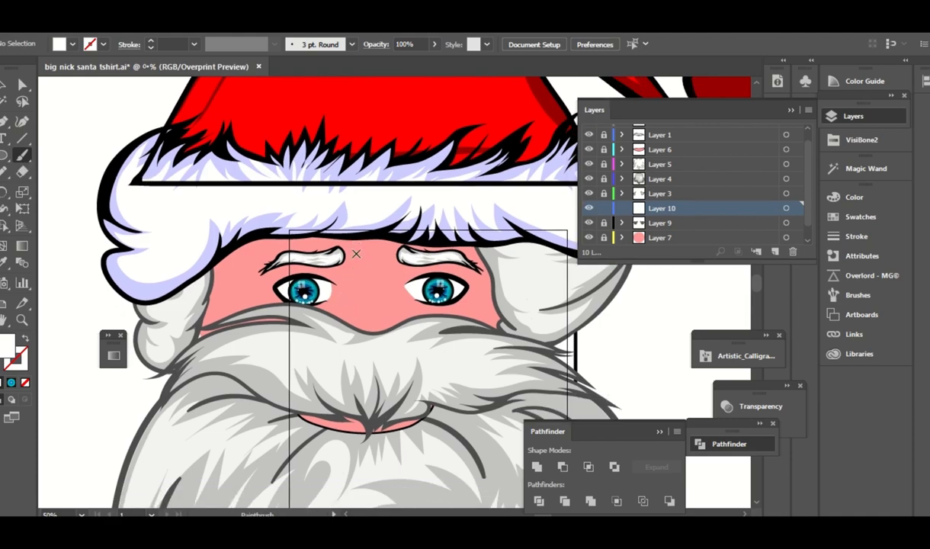
{"action": "key", "text": "l"}
{"action": "mouse_move", "coordinate": [385, 303]}
{"action": "left_mouse_down"}
{"action": "mouse_move", "coordinate": [397, 305]}
{"action": "mouse_move", "coordinate": [342, 343]}
{"action": "mouse_move", "coordinate": [387, 326]}
{"action": "left_mouse_up"}
{"action": "key", "text": "v"}
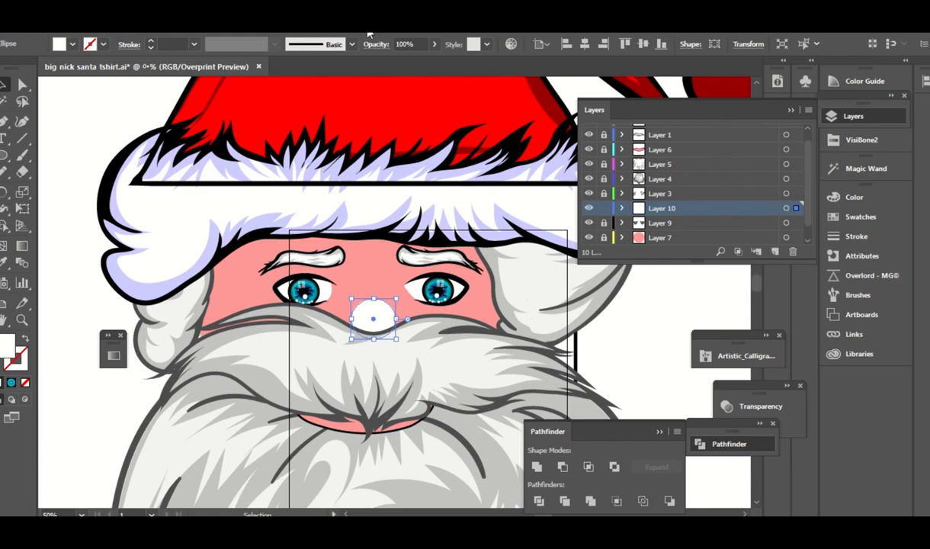
{"action": "left_click_drag", "start_coordinate": [373, 316], "coordinate": [358, 301]}
- Shrink the copied ellipse, position it as one side of the nose, and duplicate it on the opposite side
{"action": "left_click_drag", "start_coordinate": [320, 275], "coordinate": [487, 320]}
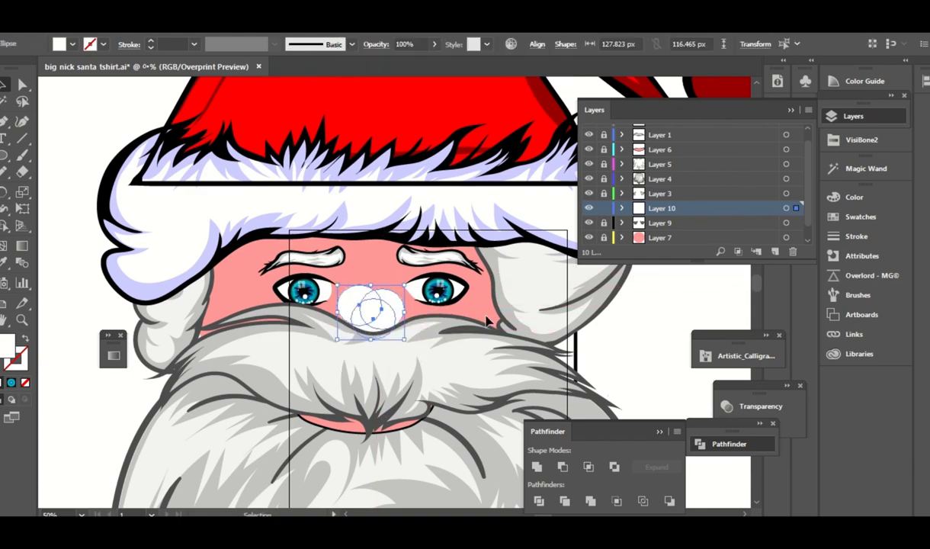
{"action": "key", "text": "ctrl+equal"}
{"action": "mouse_move", "coordinate": [359, 284]}
{"action": "left_mouse_down"}
{"action": "mouse_move", "coordinate": [425, 335]}
{"action": "mouse_move", "coordinate": [385, 316]}
{"action": "left_mouse_up"}
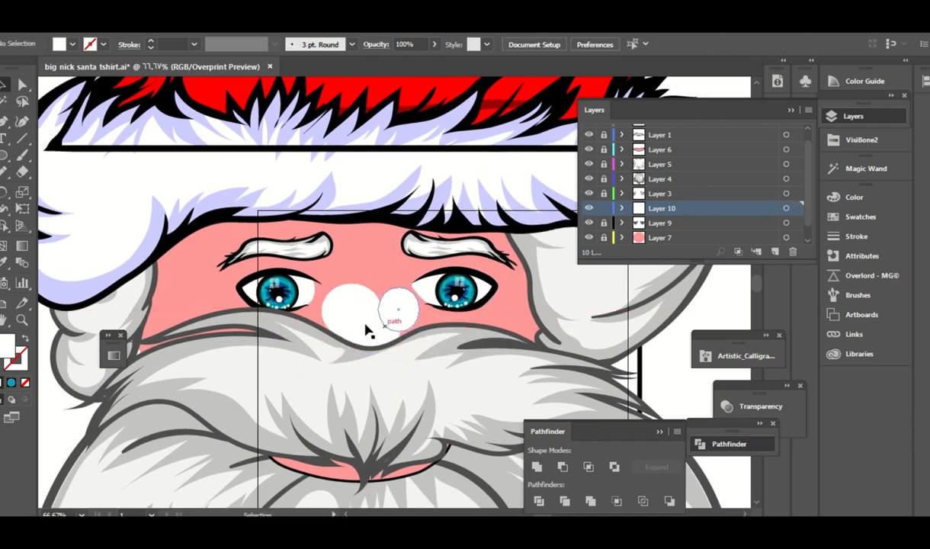
{"action": "left_click", "coordinate": [362, 333]}
{"action": "key", "text": "ctrl+shift+a"}
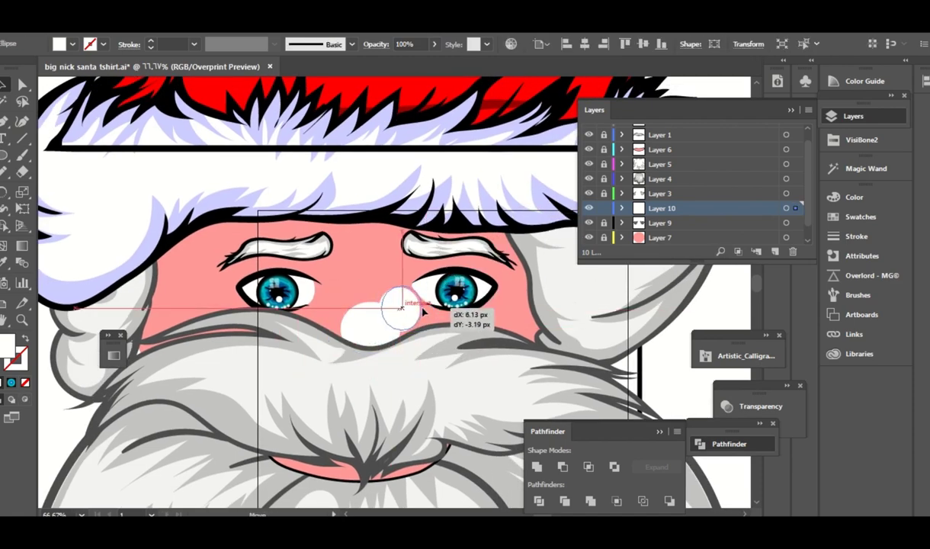
{"action": "left_click", "coordinate": [385, 317]}
{"action": "left_click_drag", "start_coordinate": [405, 307], "coordinate": [345, 306]}
- Unite the three ellipses into one nose shape and extend it with the Pencil tool into a bridge reaching the hat brim
{"action": "key", "text": "ctrl+a"}
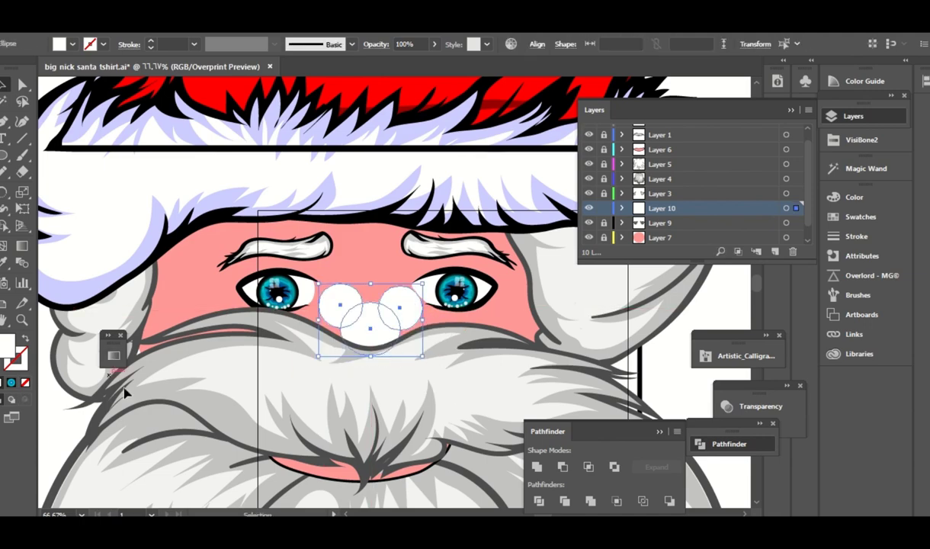
{"action": "left_click", "coordinate": [533, 467]}
{"action": "key", "text": "n"}
{"action": "scroll", "coordinate": [363, 355], "scroll_direction": "up", "scroll_amount": 2}
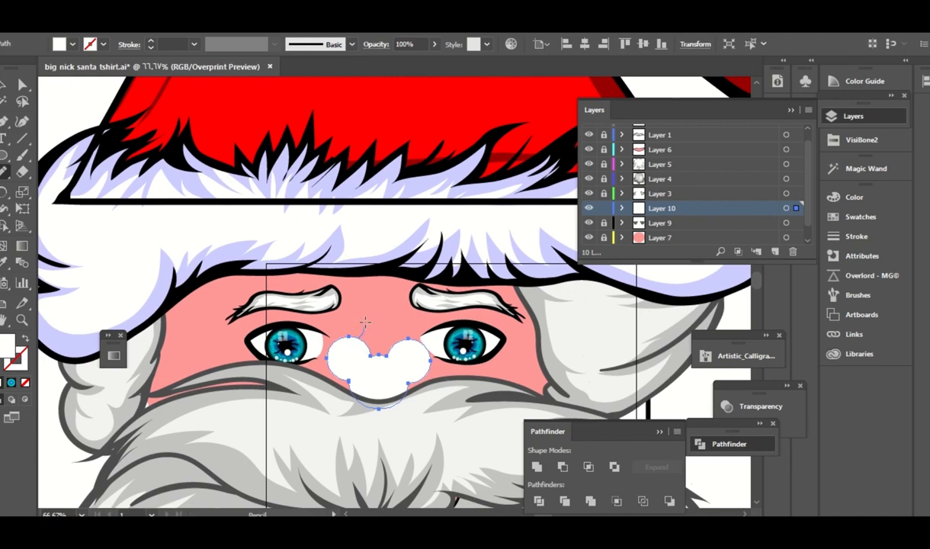
{"action": "left_click_drag", "start_coordinate": [402, 315], "coordinate": [398, 335]}
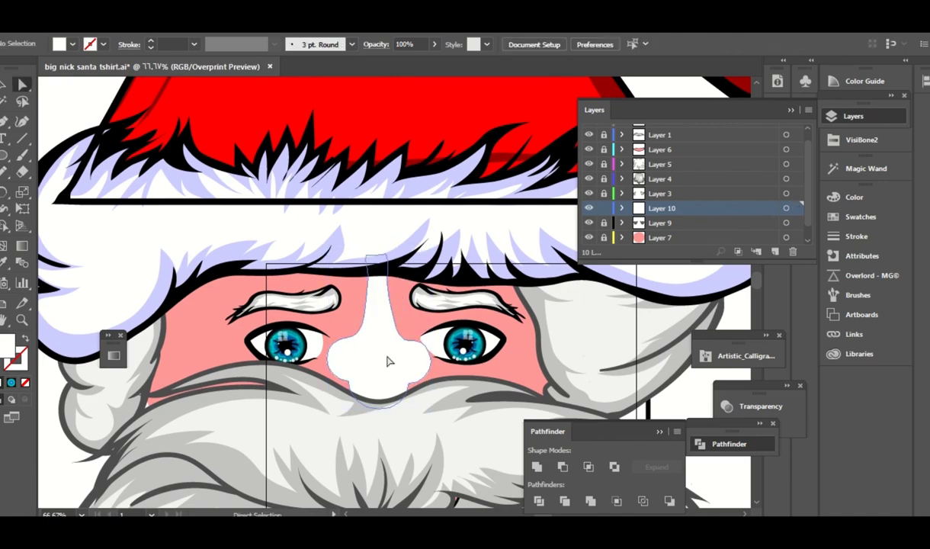
- Smooth the nose's lower contour with the Pencil tool, rounding the tip and its joins with the nostrils along the mustache
{"action": "key", "text": "ctrl+plus"}
{"action": "key", "text": "ctrl+plus"}
{"action": "key", "text": "ctrl+plus"}
{"action": "key", "text": "ctrl+plus"}
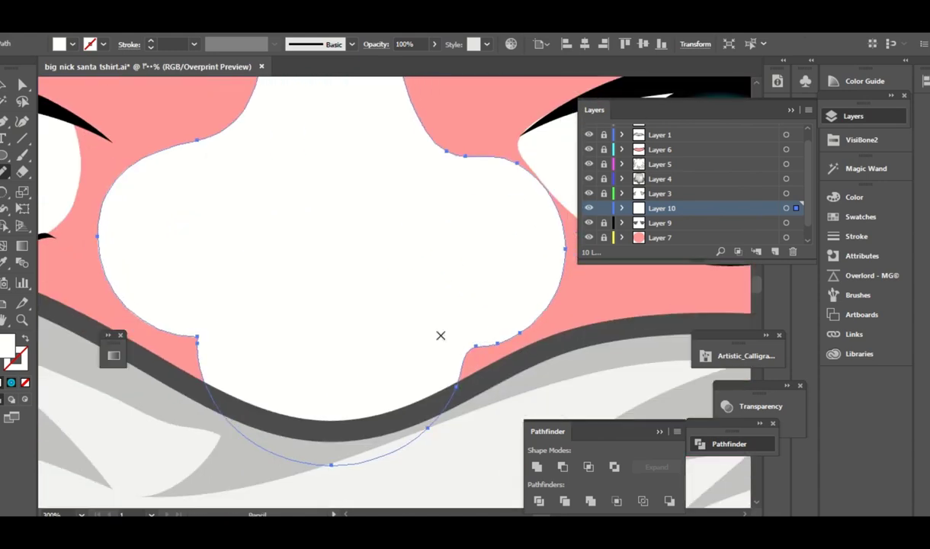
{"action": "key", "text": "ctrl+minus"}
{"action": "key", "text": "ctrl+minus"}
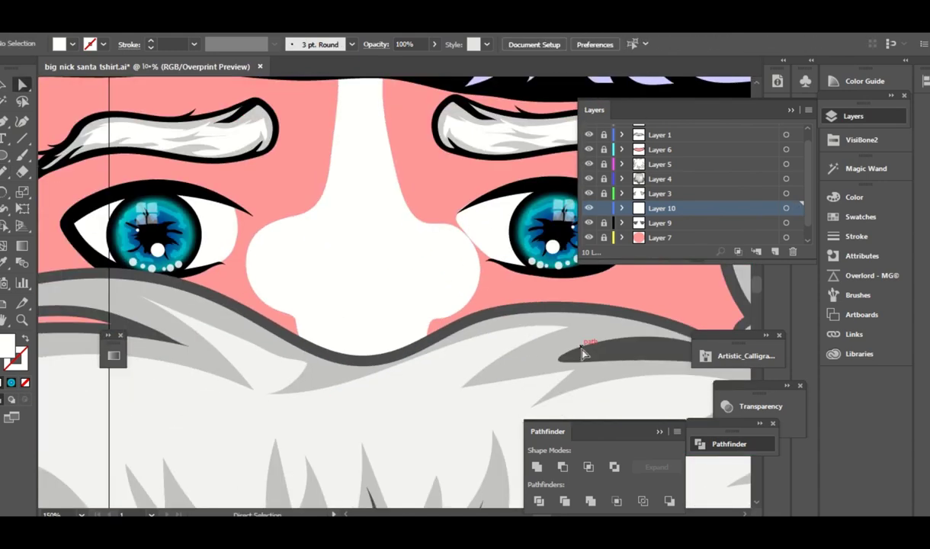
{"action": "left_click_drag", "start_coordinate": [383, 348], "coordinate": [418, 345]}
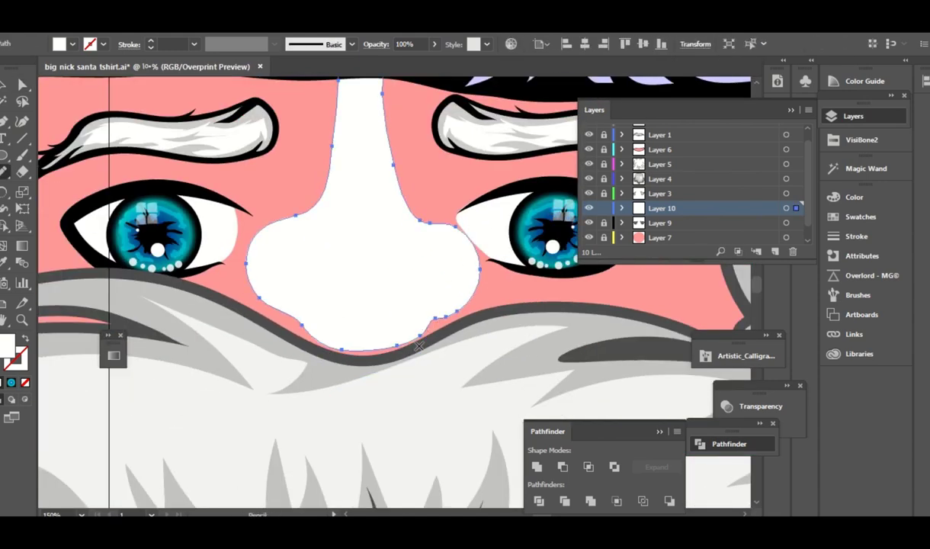
{"action": "mouse_move", "coordinate": [363, 352]}
{"action": "left_mouse_down"}
{"action": "mouse_move", "coordinate": [400, 313]}
{"action": "mouse_move", "coordinate": [322, 333]}
{"action": "mouse_move", "coordinate": [376, 343]}
{"action": "mouse_move", "coordinate": [418, 335]}
{"action": "left_mouse_up"}
{"action": "key", "text": "ctrl+minus"}
{"action": "key", "text": "ctrl+minus"}
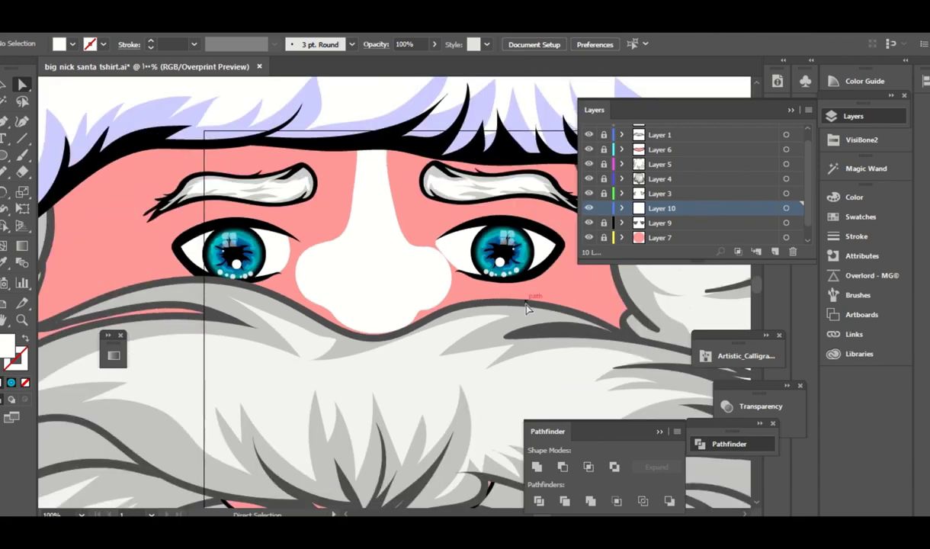
- Fill the nose shape with the pink skin colour sampled from the face
{"action": "scroll", "coordinate": [425, 326], "scroll_direction": "up", "scroll_amount": 1}
{"action": "key", "text": "a"}
{"action": "key", "text": "i"}
{"action": "left_click", "coordinate": [185, 280]}
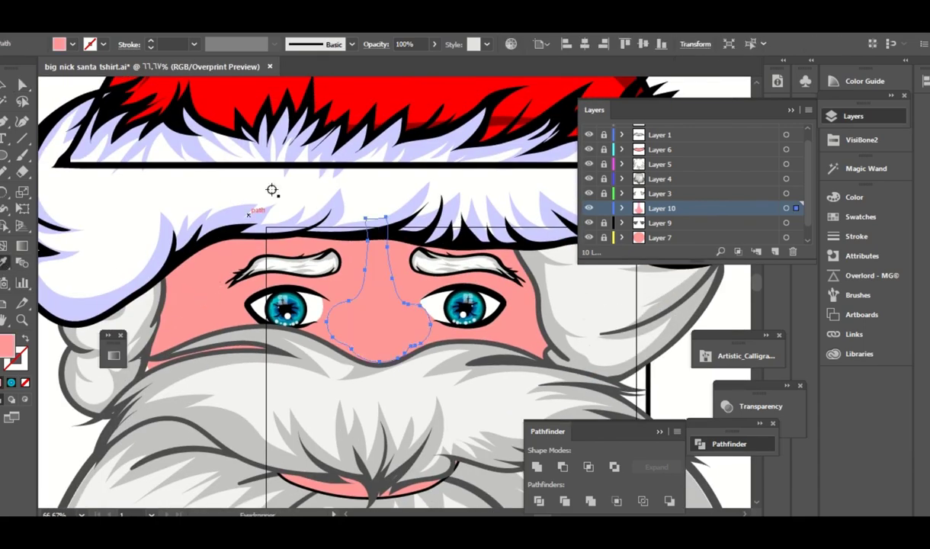
- Give the nose a 7 pt black stroke aligned to the outside of its path
{"action": "left_click", "coordinate": [193, 44]}
{"action": "left_click", "coordinate": [209, 206]}
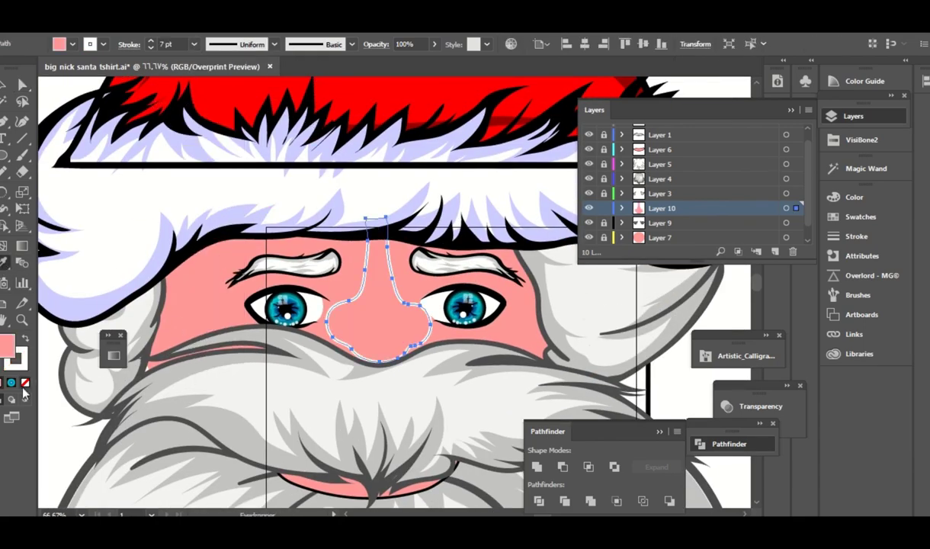
{"action": "key", "text": "x"}
{"action": "left_click", "coordinate": [854, 196]}
{"action": "left_click", "coordinate": [675, 212]}
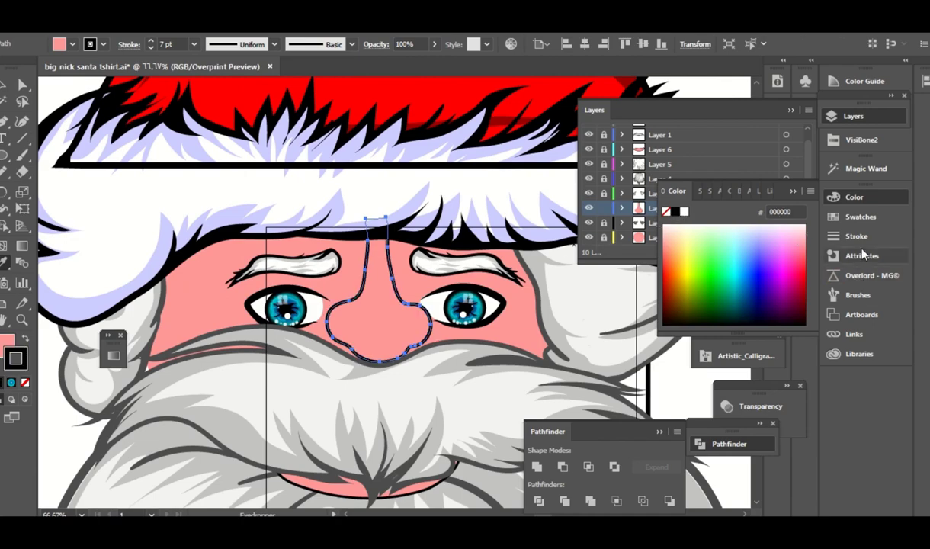
{"action": "left_click", "coordinate": [853, 237]}
{"action": "key", "text": "a"}
{"action": "key", "text": "ctrl+shift+a"}
{"action": "key", "text": "ctrl+minus"}
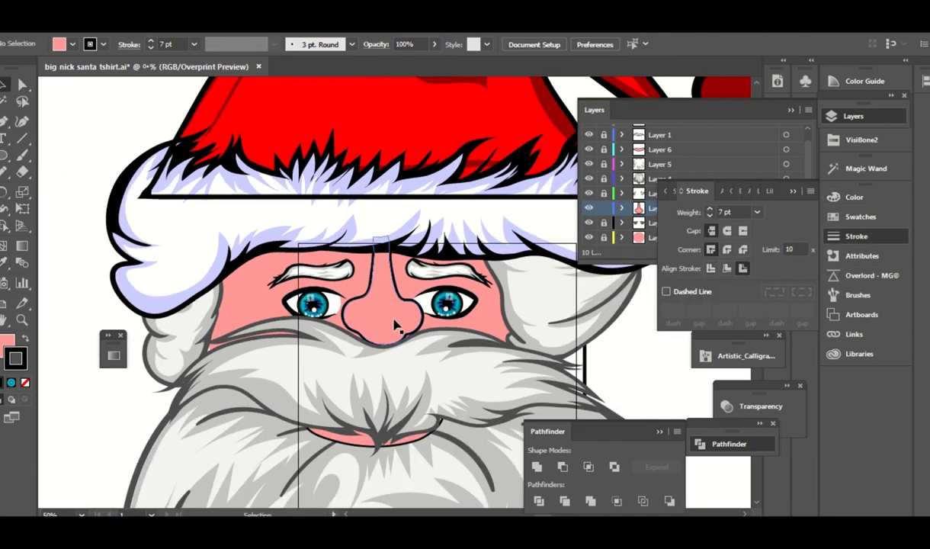
- Move the nose's Layer 10 above Layer 1 so it sits over the beard and eyebrow layers
{"action": "key", "text": "v"}
{"action": "left_click", "coordinate": [418, 305]}
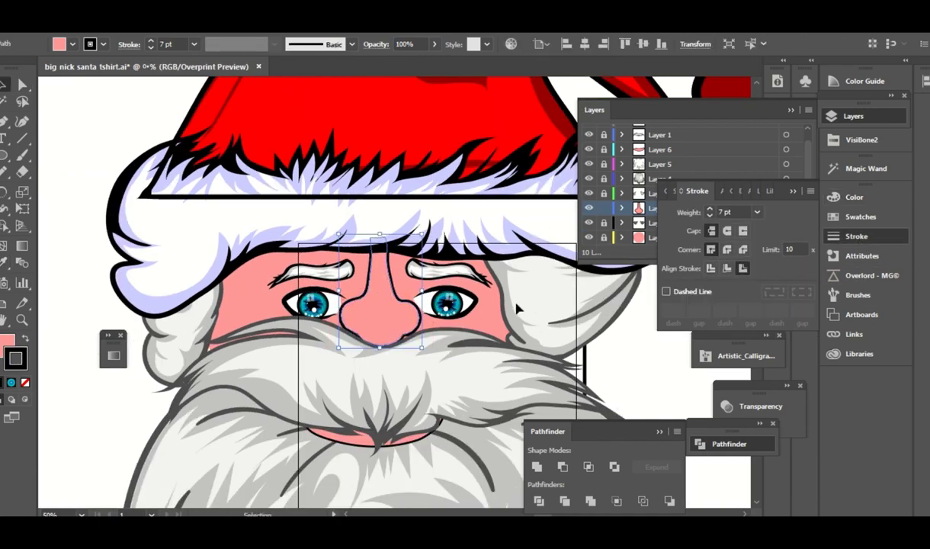
{"action": "left_click", "coordinate": [793, 191]}
{"action": "left_click_drag", "start_coordinate": [661, 208], "coordinate": [667, 132]}
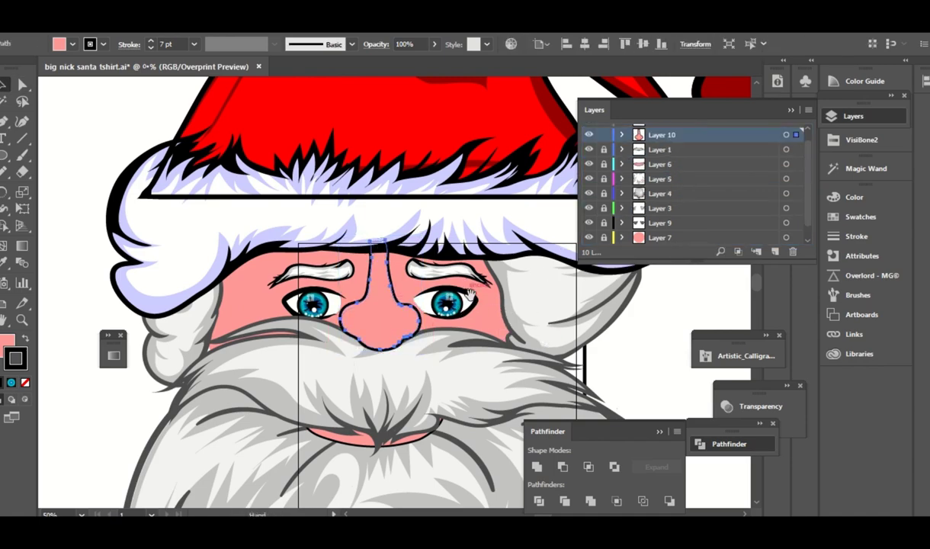
- Expand the nose's fill and stroke into editable filled shapes
{"action": "left_click_drag", "start_coordinate": [470, 294], "coordinate": [470, 316]}
{"action": "key", "text": "ctrl+plus"}
{"action": "left_click", "coordinate": [416, 339]}
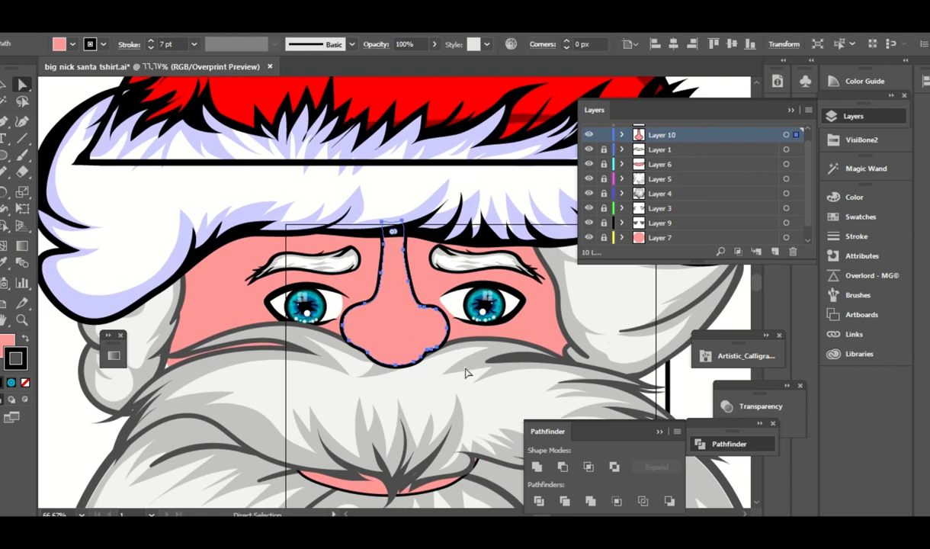
{"action": "left_click_drag", "start_coordinate": [469, 326], "coordinate": [463, 346]}
{"action": "left_click", "coordinate": [113, 22]}
{"action": "left_click", "coordinate": [172, 133]}
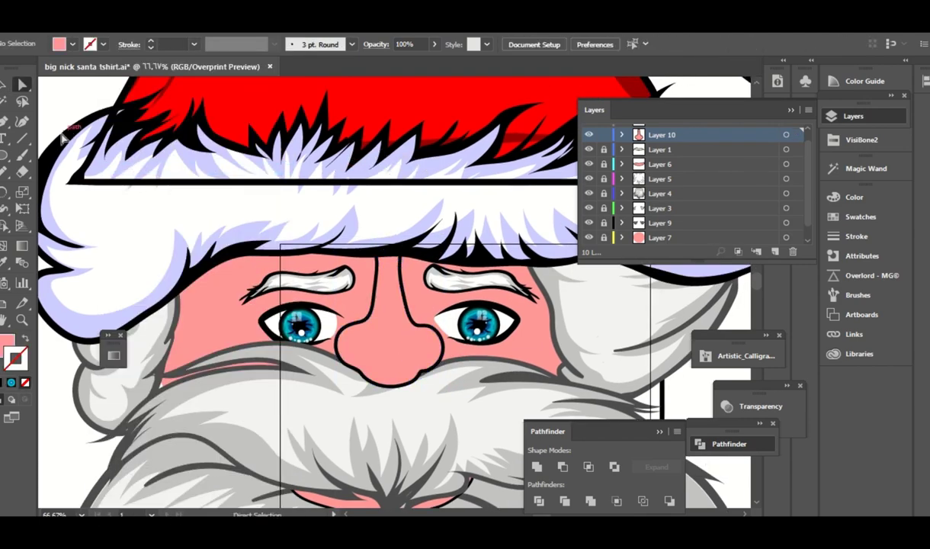
- Erase the upper part of the black nose outline along the bridge, leaving it open below the hat brim
{"action": "left_click", "coordinate": [374, 304]}
{"action": "key", "text": "shift+e"}
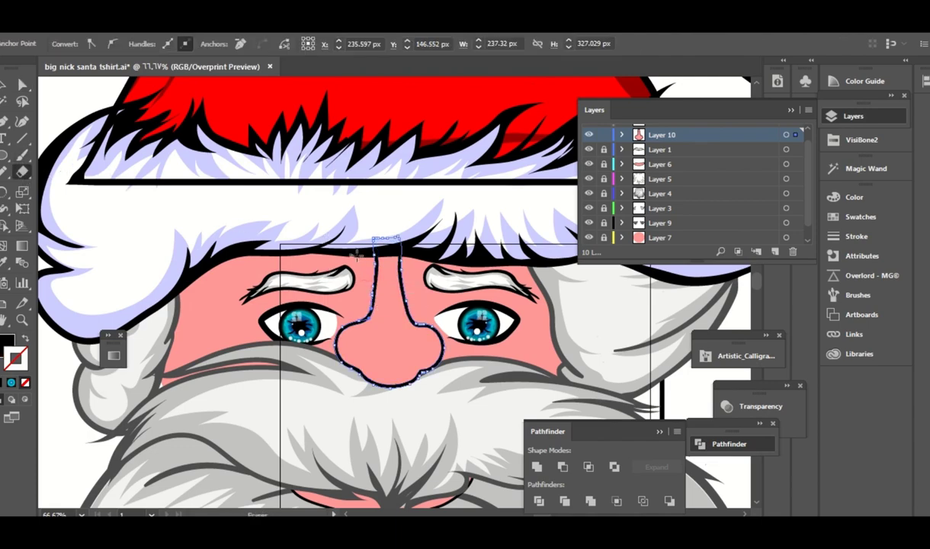
{"action": "double_click", "coordinate": [20, 171]}
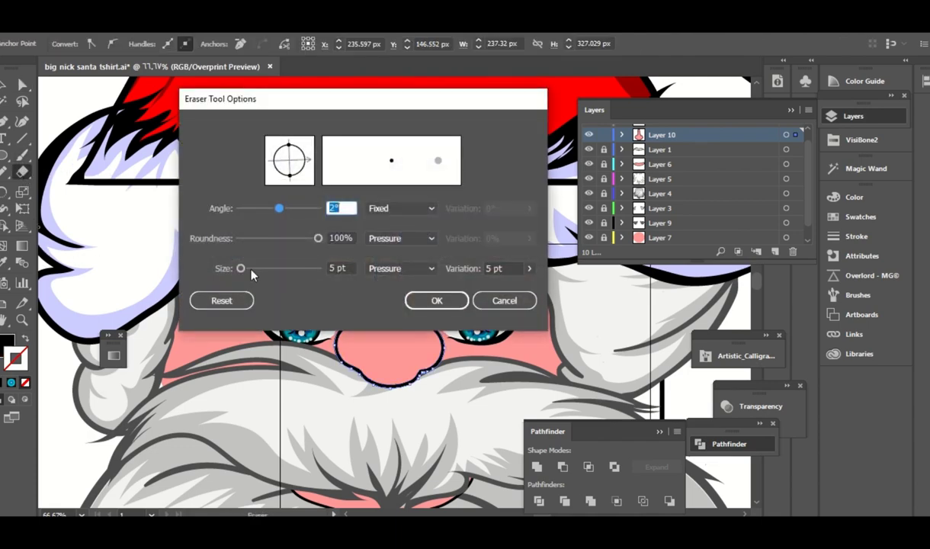
{"action": "left_click", "coordinate": [436, 300]}
{"action": "left_click_drag", "start_coordinate": [375, 240], "coordinate": [375, 272]}
{"action": "left_click_drag", "start_coordinate": [390, 226], "coordinate": [407, 308]}
- Refine the open upper ends of the black nose outline with the Pencil tool into tapered points
{"action": "scroll", "coordinate": [412, 289], "scroll_direction": "up", "scroll_amount": 1}
{"action": "key", "text": "n"}
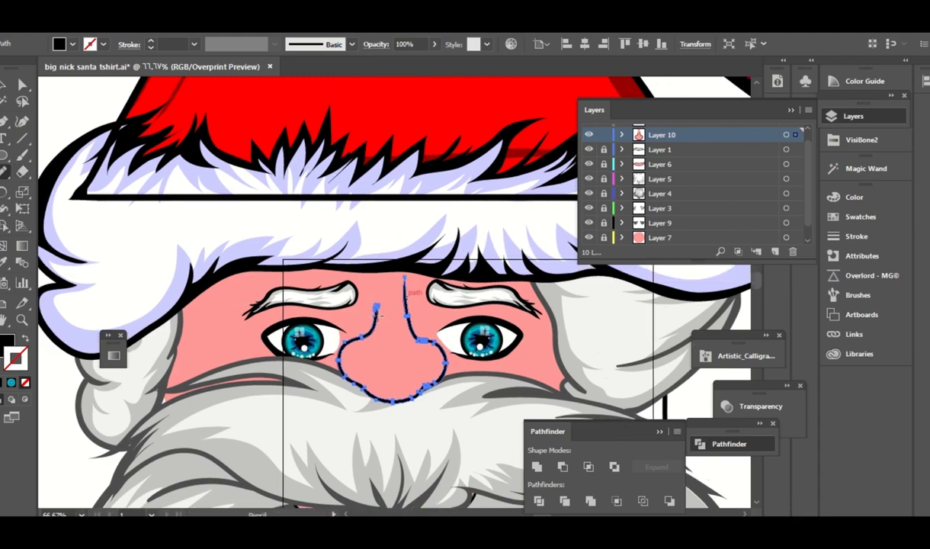
{"action": "key", "text": "a"}
{"action": "key", "text": "ctrl+shift+a"}
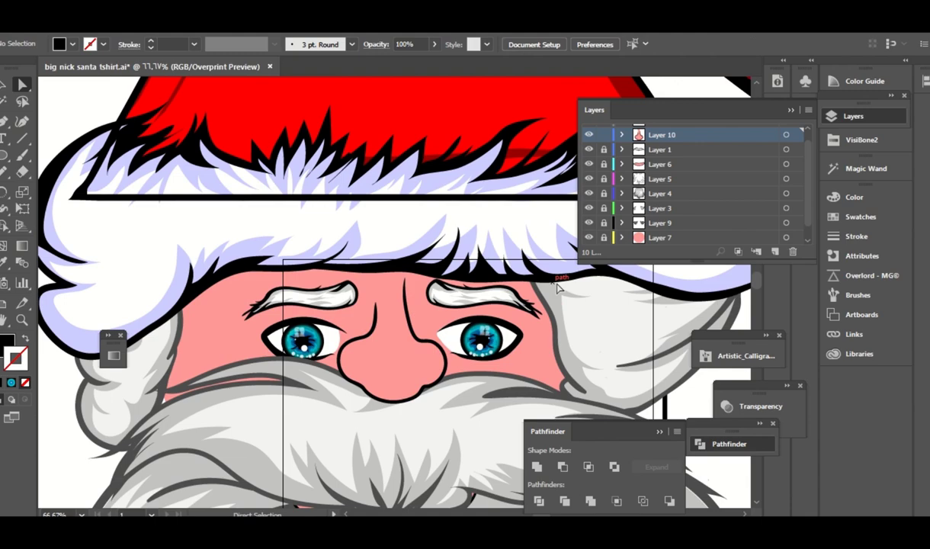
{"action": "key", "text": "ctrl+plus"}
{"action": "left_click", "coordinate": [424, 319]}
{"action": "key", "text": "n"}
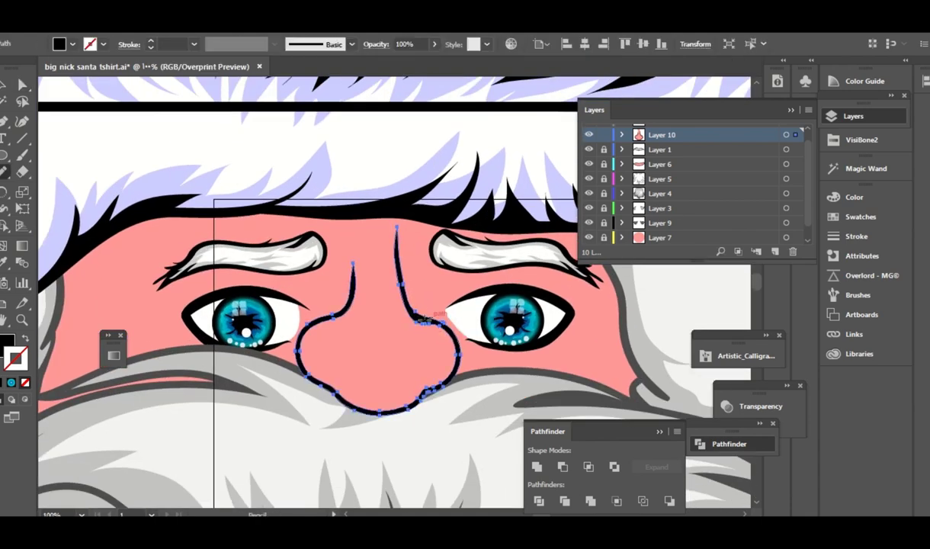
{"action": "left_click_drag", "start_coordinate": [352, 263], "coordinate": [396, 226]}
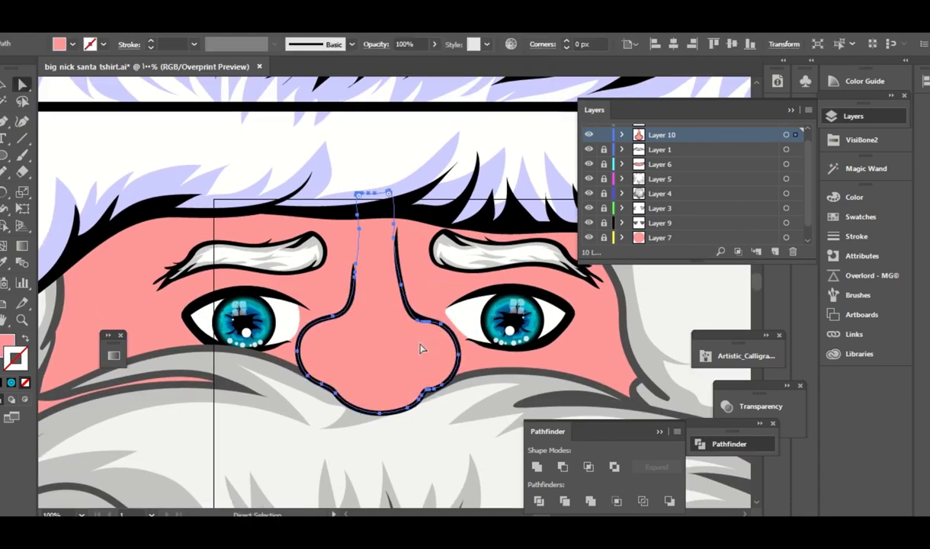
{"action": "key", "text": "v"}
{"action": "left_click", "coordinate": [483, 264]}
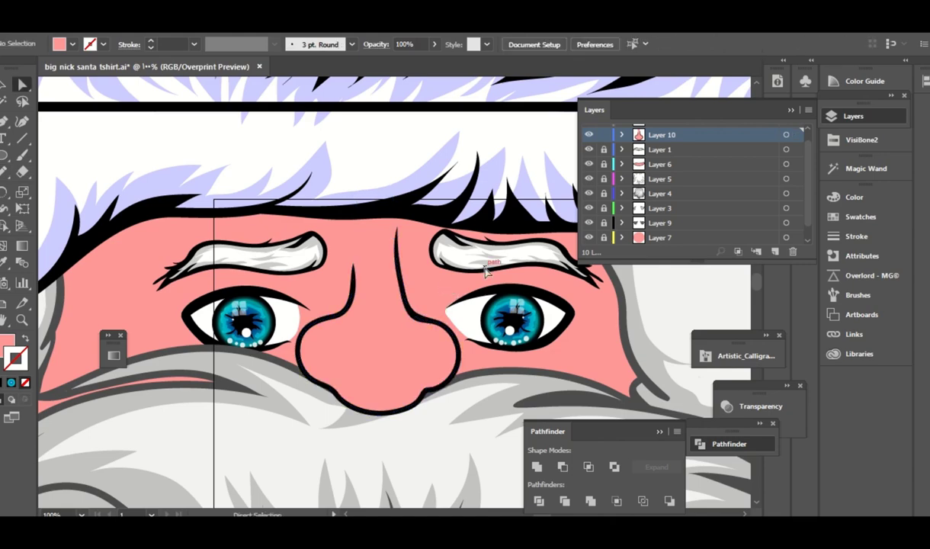
- Open the Skintones swatch library
{"action": "key", "text": "ctrl+minus"}
{"action": "key", "text": "ctrl+minus"}
{"action": "left_click_drag", "start_coordinate": [465, 242], "coordinate": [491, 244]}
{"action": "key", "text": "ctrl+plus"}
{"action": "key", "text": "a"}
{"action": "left_click", "coordinate": [860, 217]}
{"action": "left_click", "coordinate": [669, 323]}
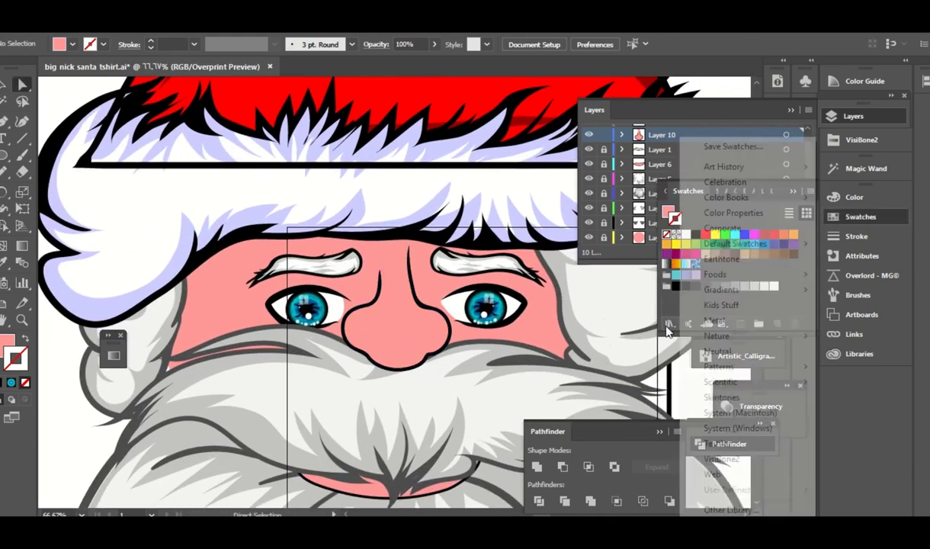
{"action": "left_click", "coordinate": [722, 397]}
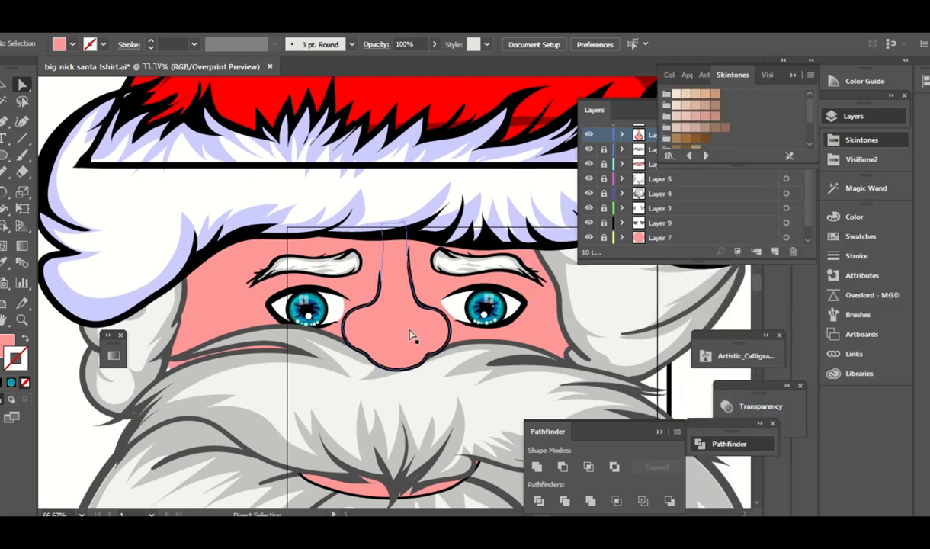
- Fill the nose with a light peach swatch from the Skintones library
{"action": "left_click", "coordinate": [409, 332]}
{"action": "left_click", "coordinate": [6, 344]}
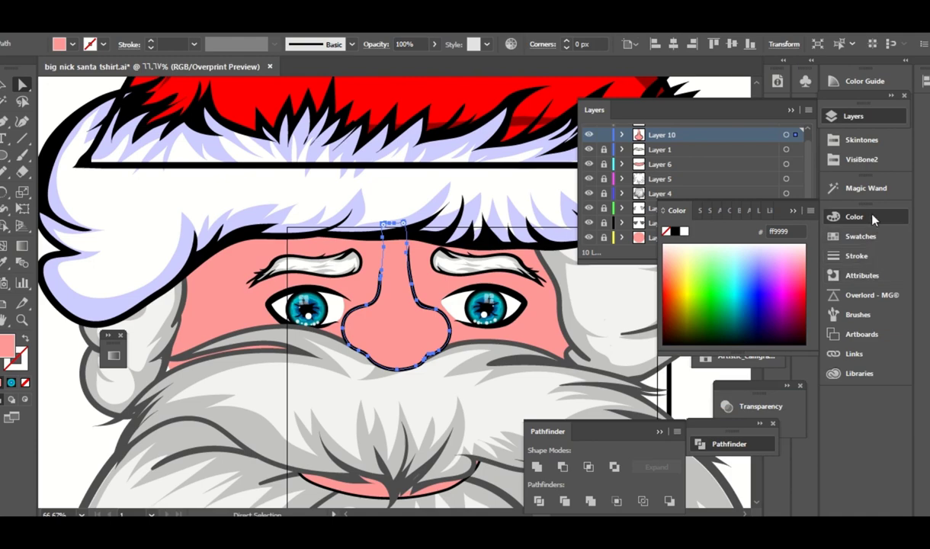
{"action": "left_click", "coordinate": [866, 141]}
{"action": "left_click", "coordinate": [677, 93]}
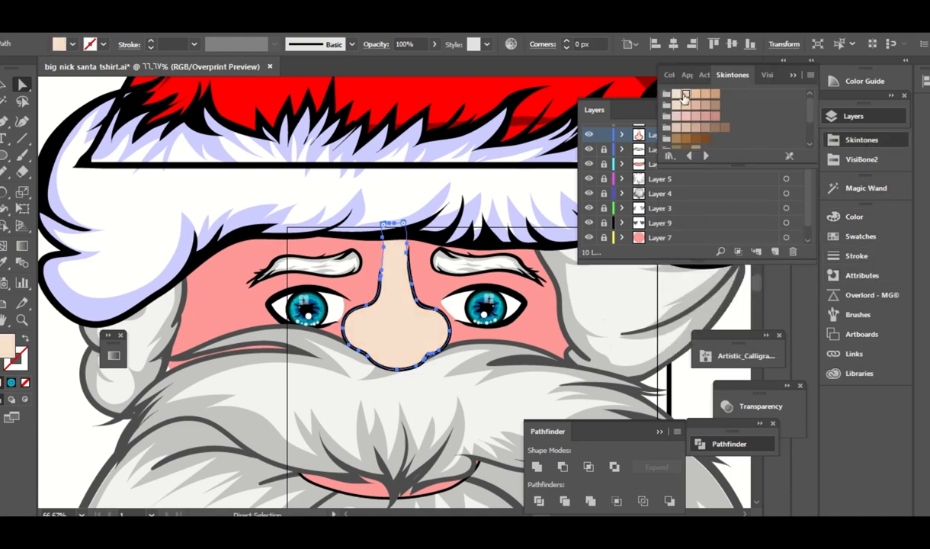
{"action": "key", "text": "ctrl+shift+a"}
- Unlock Layer 7 and fill the face ellipse with the same light peach skin tone as the nose
{"action": "left_click", "coordinate": [865, 157]}
{"action": "left_click", "coordinate": [808, 151]}
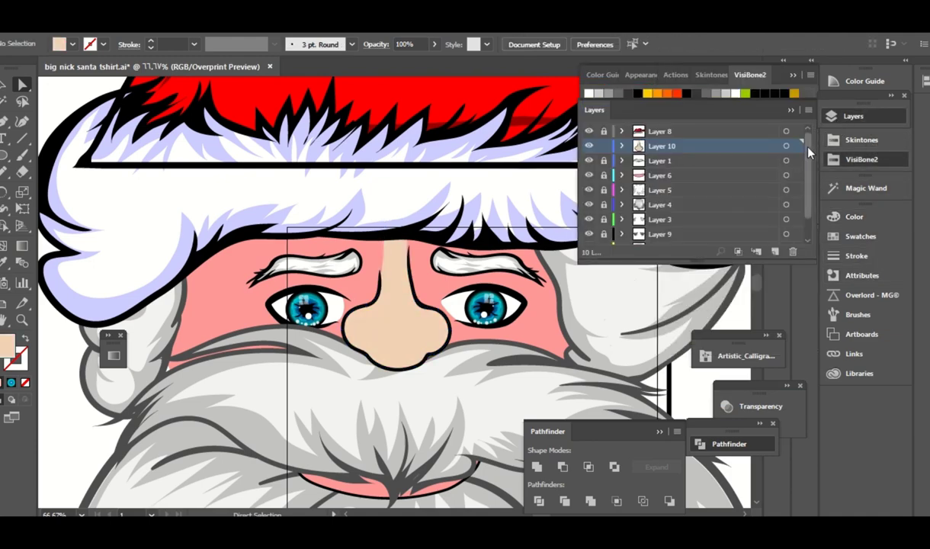
{"action": "scroll", "coordinate": [705, 148], "scroll_direction": "down", "scroll_amount": 1}
{"action": "left_click", "coordinate": [604, 232]}
{"action": "left_click", "coordinate": [515, 269]}
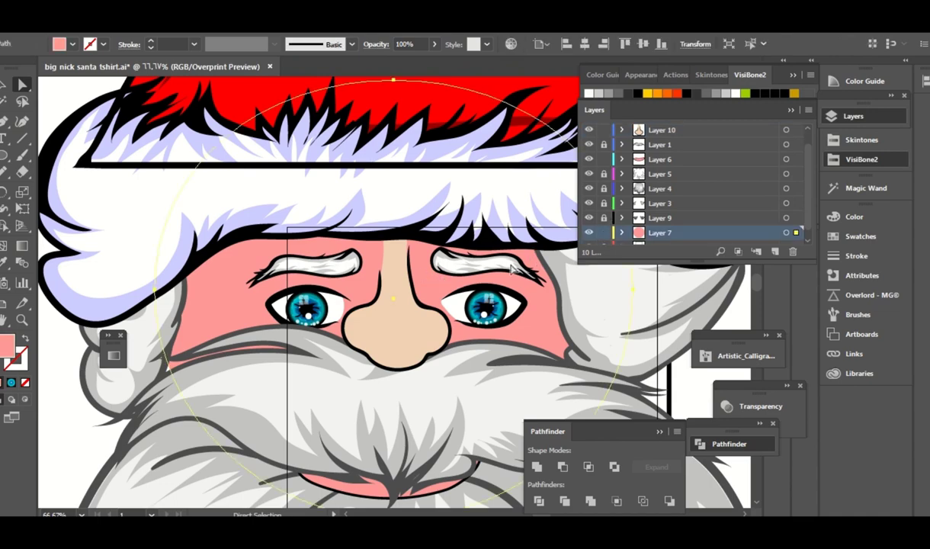
{"action": "key", "text": "ctrl+minus"}
{"action": "key", "text": "ctrl+minus"}
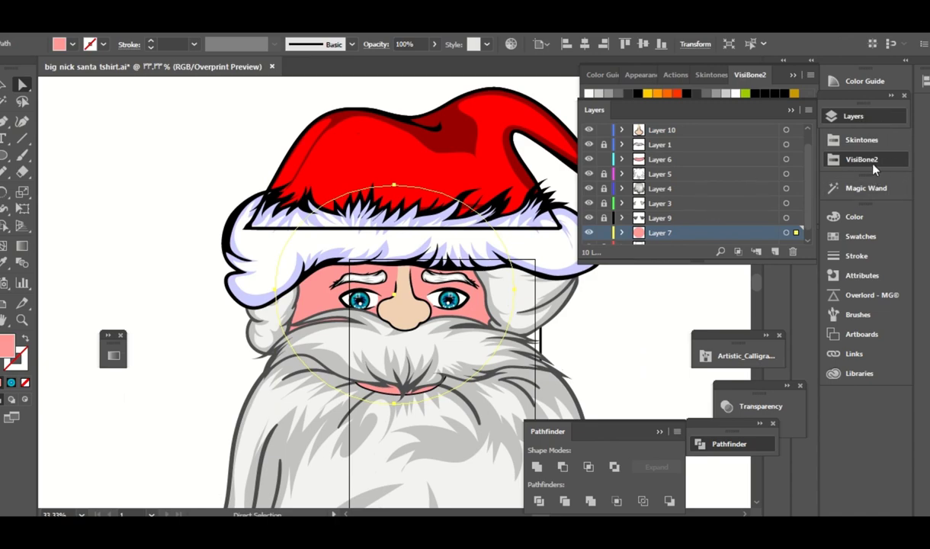
{"action": "left_click", "coordinate": [860, 142]}
{"action": "left_click", "coordinate": [605, 100]}
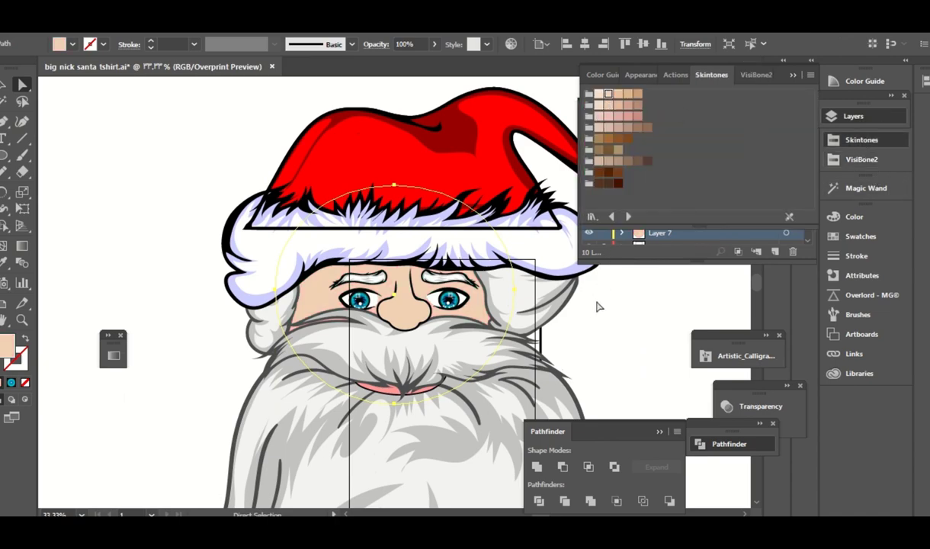
{"action": "left_click", "coordinate": [598, 306]}
- Fill the mouth shape with a rosy pink swatch from the Skintones library
{"action": "key", "text": "ctrl+plus"}
{"action": "left_click", "coordinate": [415, 441]}
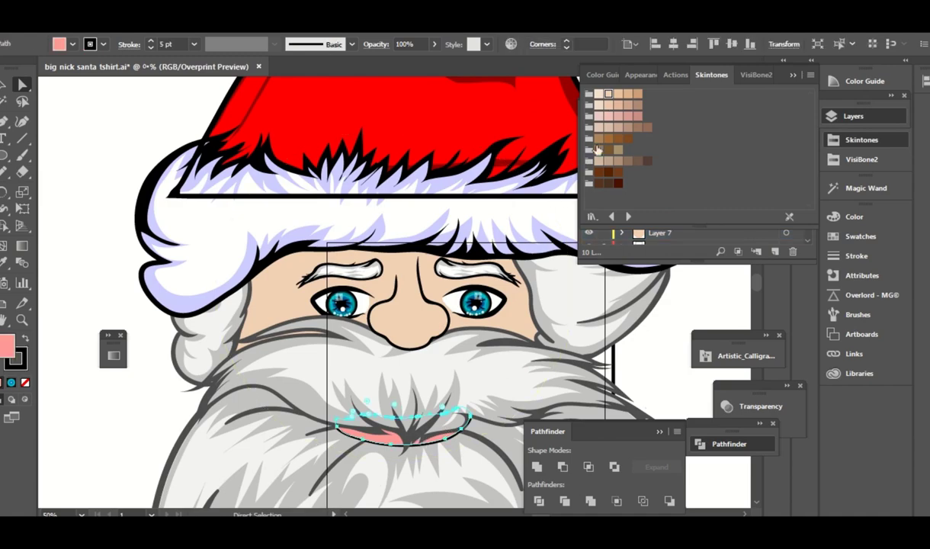
{"action": "left_click", "coordinate": [618, 94]}
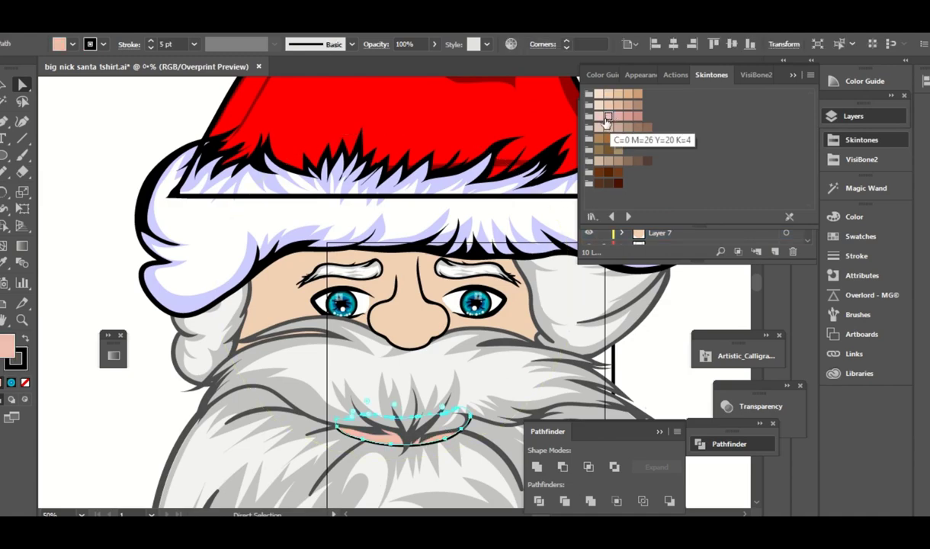
{"action": "left_click", "coordinate": [618, 116]}
{"action": "key", "text": "ctrl+shift+a"}
{"action": "scroll", "coordinate": [463, 335], "scroll_direction": "down", "scroll_amount": 2}
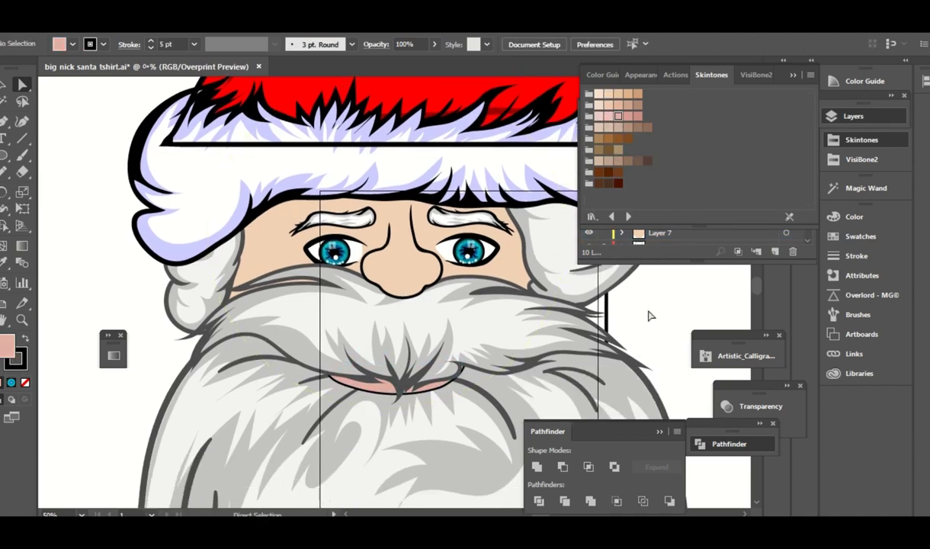
- Place a copy of the mouth shape slightly above the original and remove the copy's stroke
{"action": "left_click", "coordinate": [426, 392]}
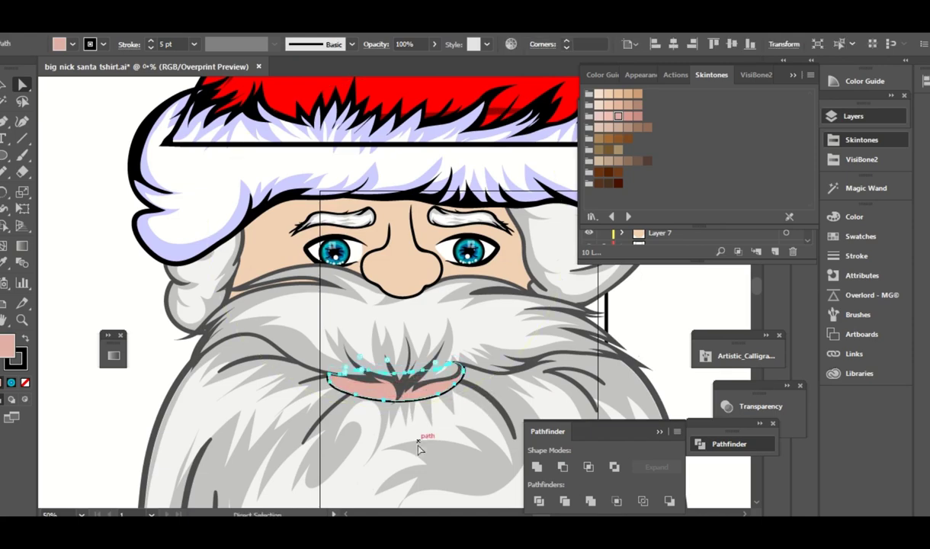
{"action": "key", "text": "ctrl+shift+a"}
{"action": "left_click_drag", "start_coordinate": [415, 412], "coordinate": [480, 366]}
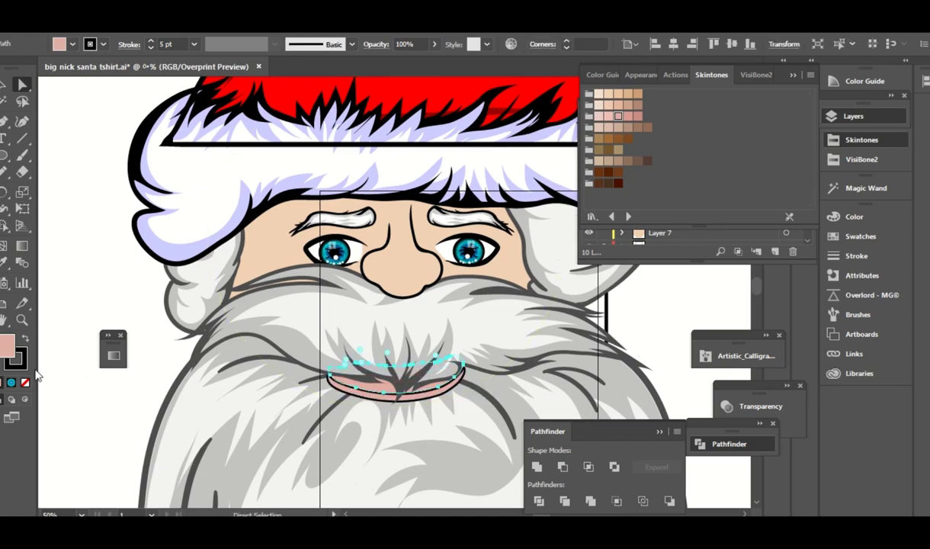
{"action": "left_click", "coordinate": [853, 116]}
{"action": "left_click", "coordinate": [854, 217]}
{"action": "left_click_drag", "start_coordinate": [829, 163], "coordinate": [854, 139]}
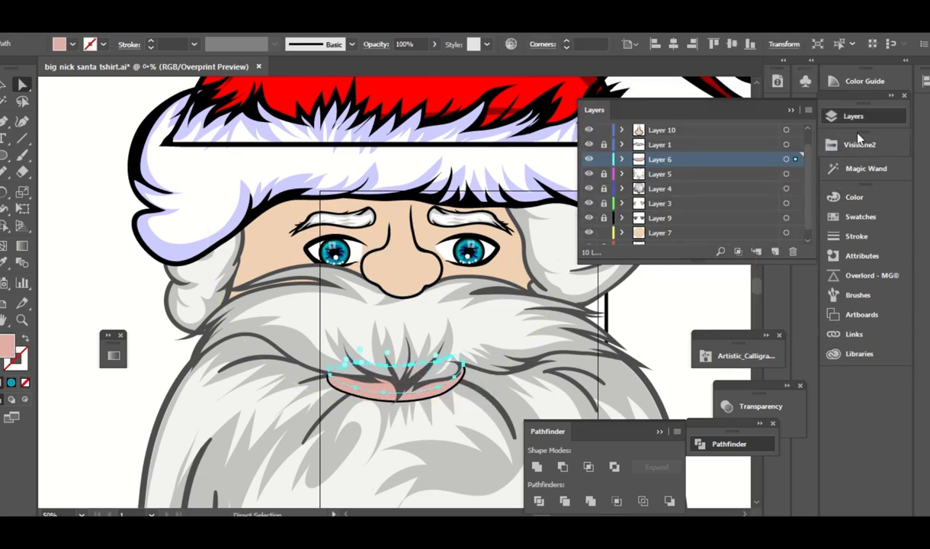
- Fill the copied inner mouth shape with a dark maroon swatch from the VisiBone2 library
{"action": "left_click", "coordinate": [859, 144]}
{"action": "left_click", "coordinate": [626, 199]}
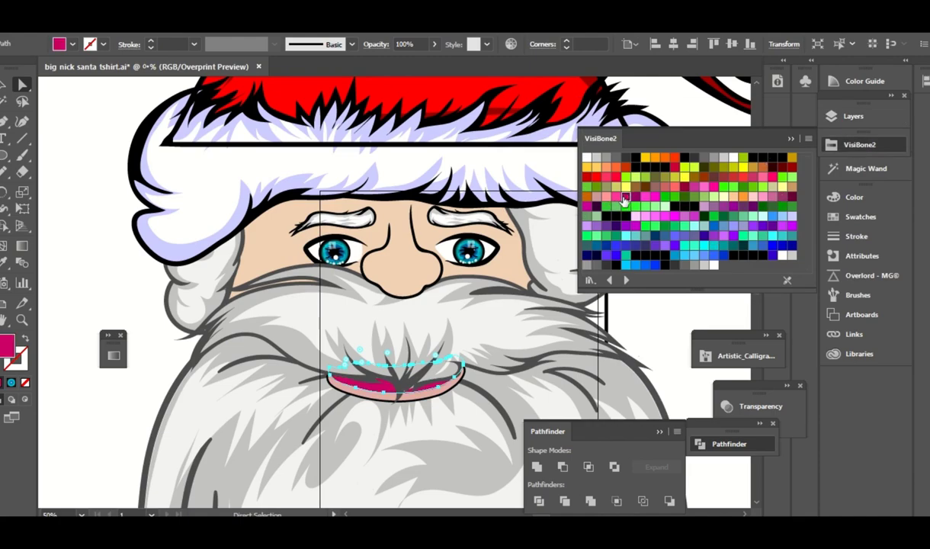
{"action": "left_click", "coordinate": [637, 197]}
{"action": "left_click", "coordinate": [647, 200]}
{"action": "key", "text": "n"}
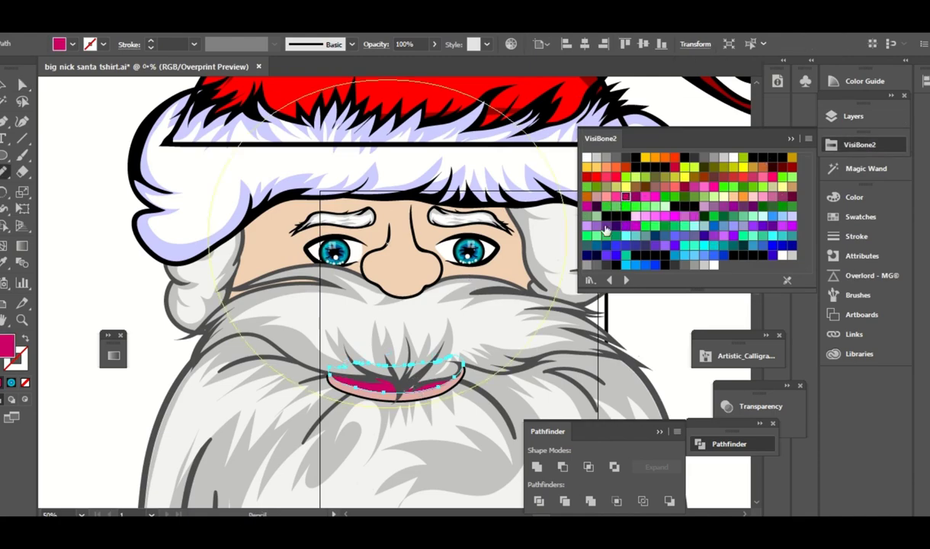
{"action": "left_click", "coordinate": [783, 167]}
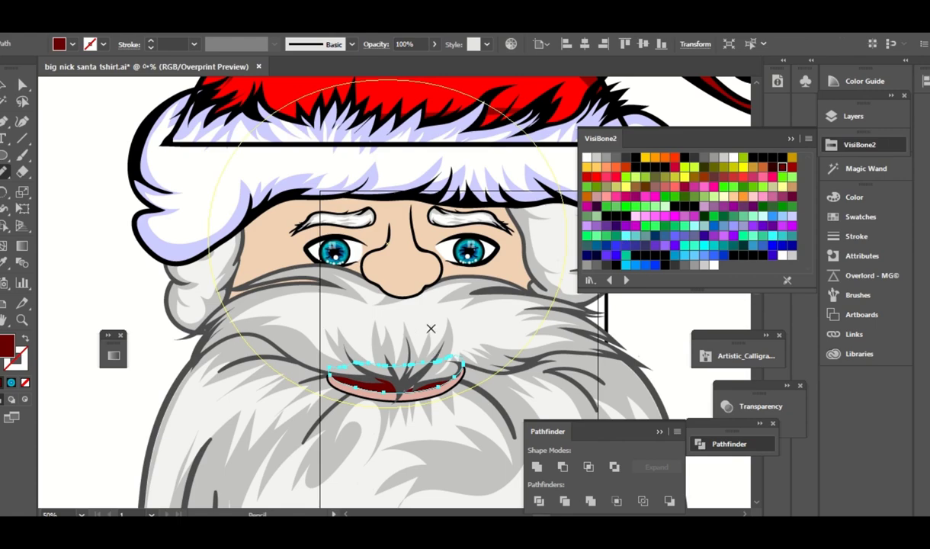
- Reshape the maroon inner mouth with the Pencil tool and adjust its position within the pink lip
{"action": "mouse_move", "coordinate": [335, 347]}
{"action": "left_mouse_down"}
{"action": "mouse_move", "coordinate": [442, 367]}
{"action": "mouse_move", "coordinate": [382, 393]}
{"action": "left_mouse_up"}
{"action": "key", "text": "a"}
{"action": "left_click", "coordinate": [532, 328]}
{"action": "left_click_drag", "start_coordinate": [431, 377], "coordinate": [440, 387]}
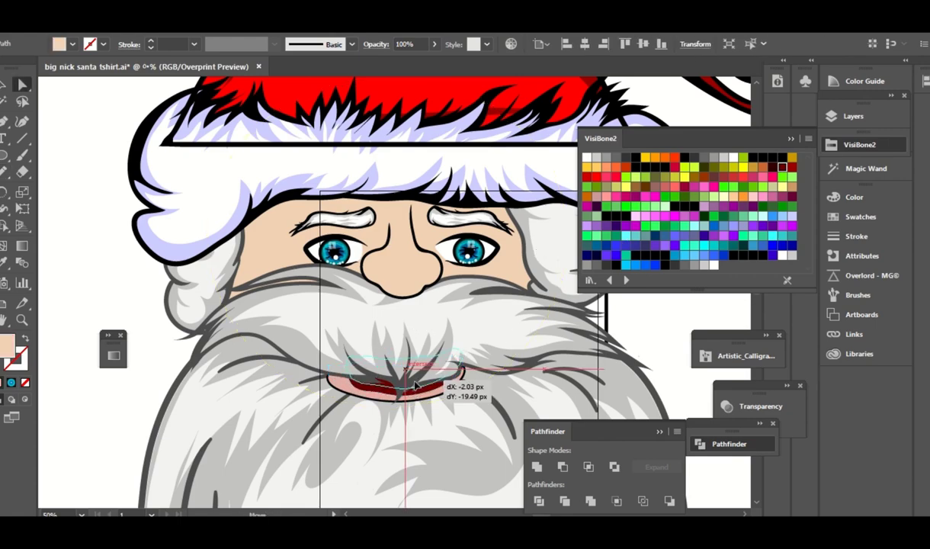
{"action": "key", "text": "v"}
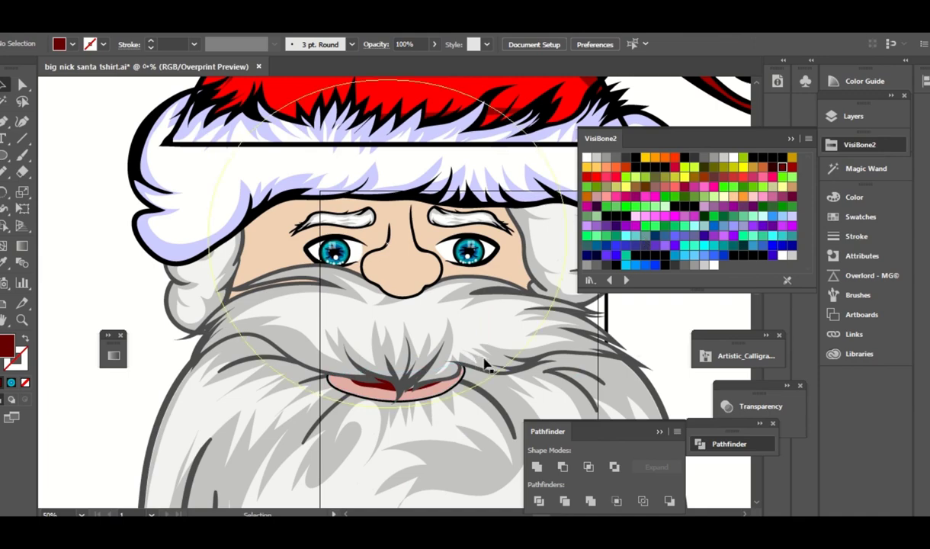
- Select the lip and inner mouth together as a group and shift them slightly down and right under the mustache
{"action": "left_click", "coordinate": [412, 386]}
{"action": "left_click_drag", "start_coordinate": [425, 395], "coordinate": [430, 429]}
{"action": "left_click", "coordinate": [444, 392]}
{"action": "left_click", "coordinate": [429, 420]}
{"action": "left_click", "coordinate": [429, 419]}
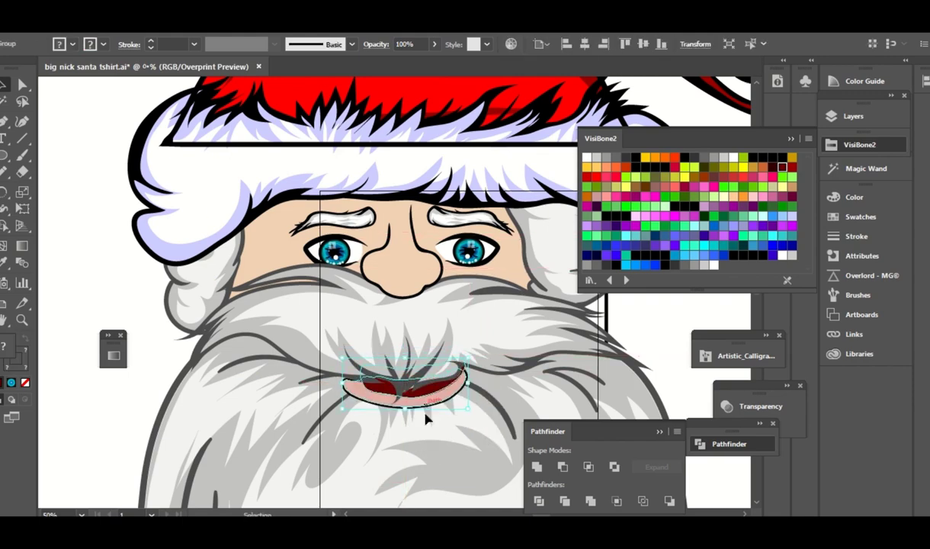
- Redraw the left end of the pink lip with the Pencil tool and extend the maroon inner mouth toward that corner
{"action": "key", "text": "n"}
{"action": "left_click_drag", "start_coordinate": [364, 368], "coordinate": [342, 375]}
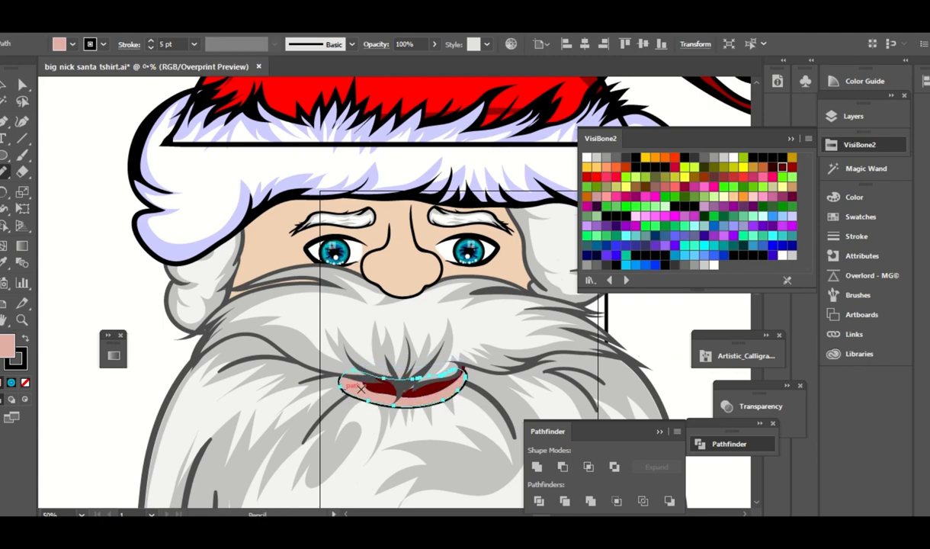
{"action": "left_click_drag", "start_coordinate": [426, 332], "coordinate": [409, 310]}
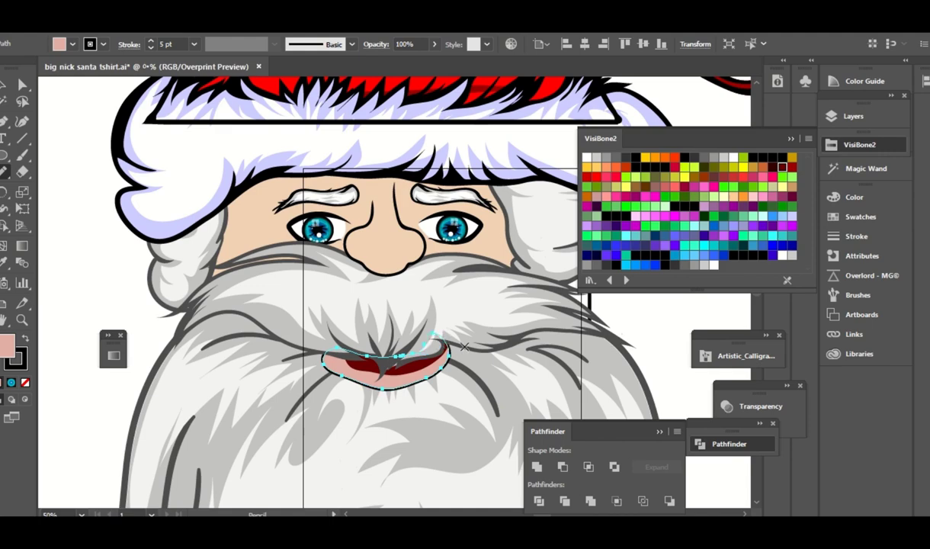
{"action": "key", "text": "a"}
{"action": "left_click", "coordinate": [400, 388]}
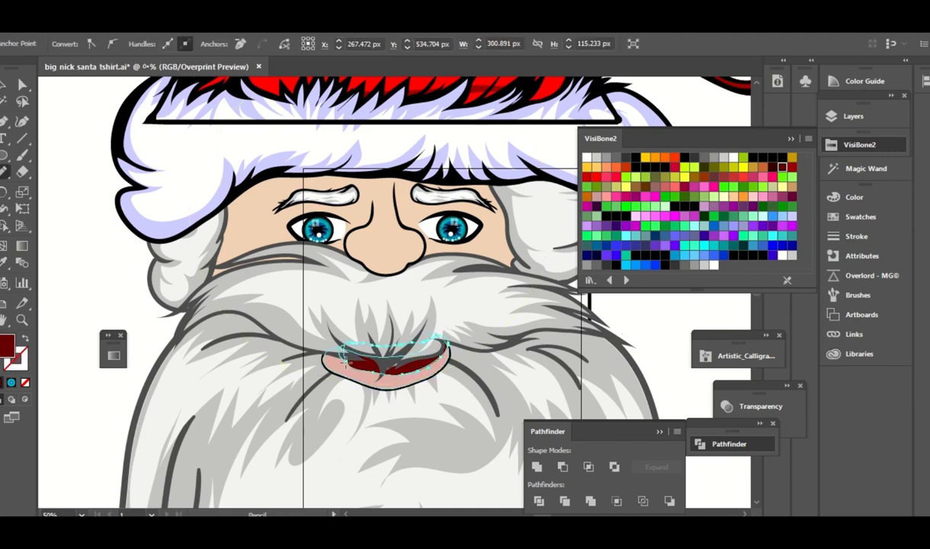
{"action": "key", "text": "ctrl+shift+a"}
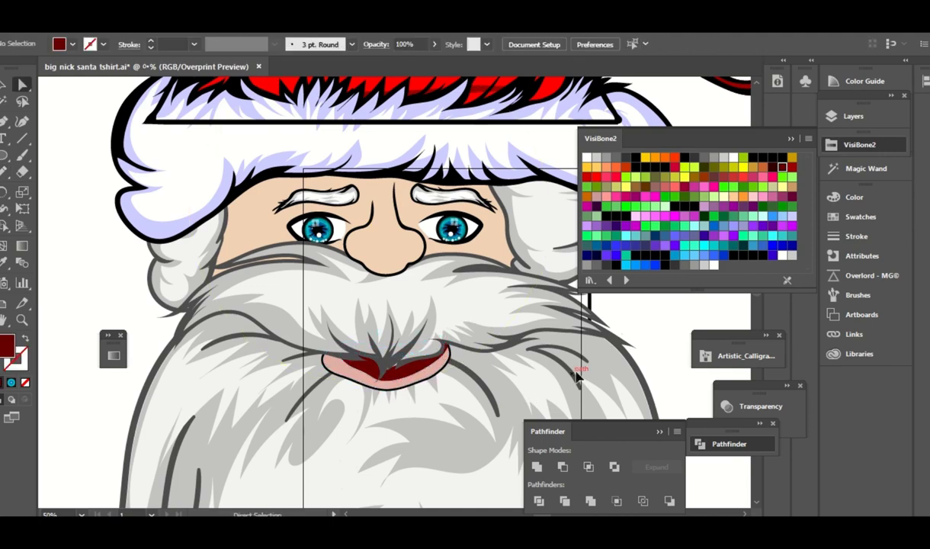
- Reshape the maroon inner mouth with the Pencil tool into a narrower opening with pink lip showing at both sides
{"action": "key", "text": "ctrl+plus"}
{"action": "key", "text": "v"}
{"action": "left_click", "coordinate": [393, 329]}
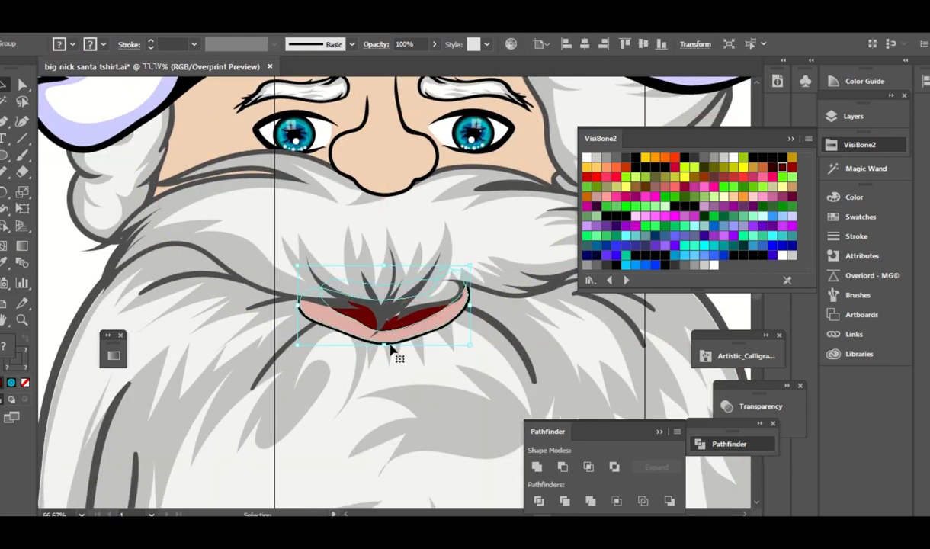
{"action": "key", "text": "ctrl+shift+a"}
{"action": "key", "text": "a"}
{"action": "left_click", "coordinate": [421, 285]}
{"action": "key", "text": "n"}
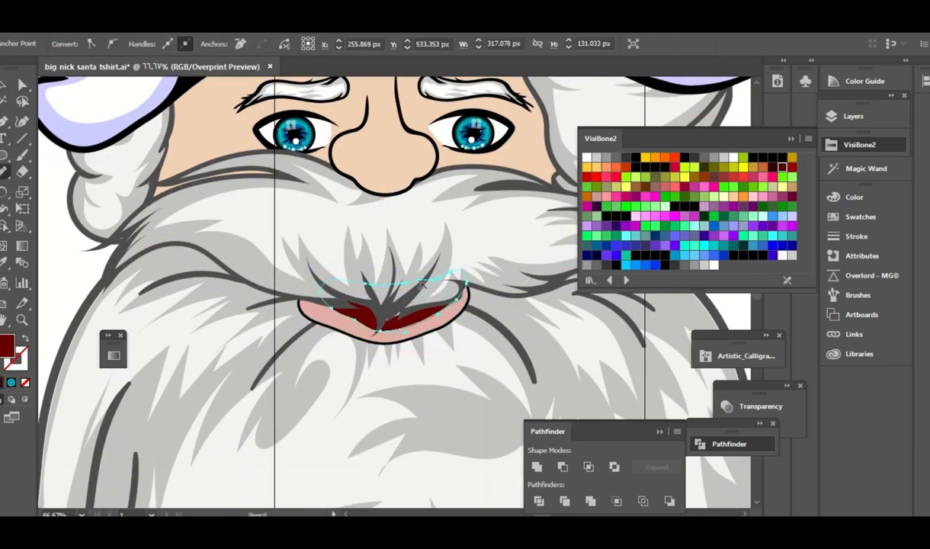
{"action": "left_click_drag", "start_coordinate": [442, 304], "coordinate": [361, 284]}
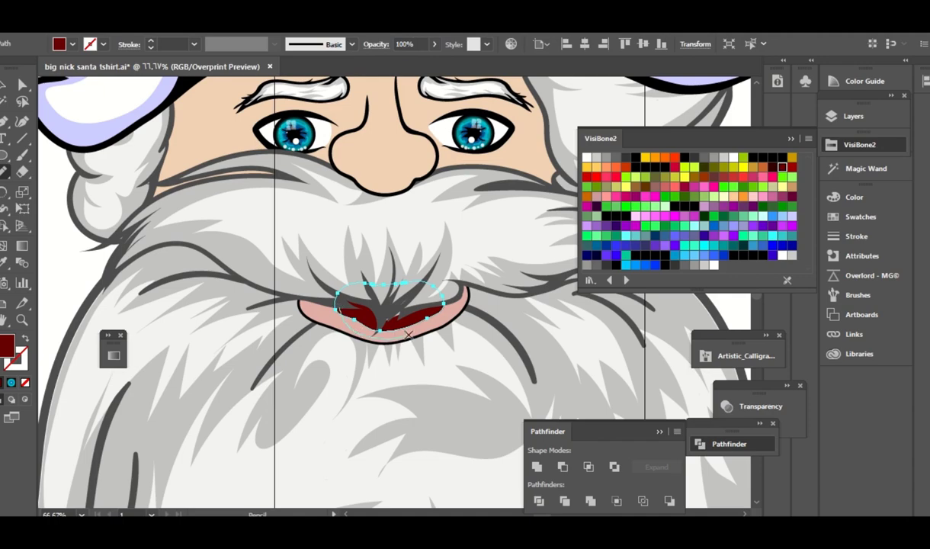
{"action": "key", "text": "ctrl+shift+a"}
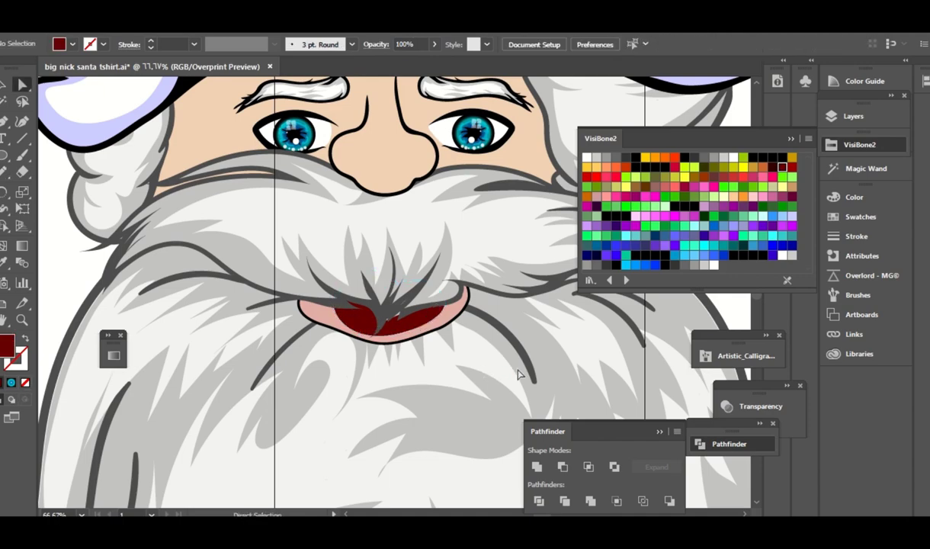
- Redraw the corners of the pink lip as tapered points with the Pencil tool and adjust the maroon inner mouth inside it
{"action": "left_click", "coordinate": [313, 302], "text": "ctrl"}
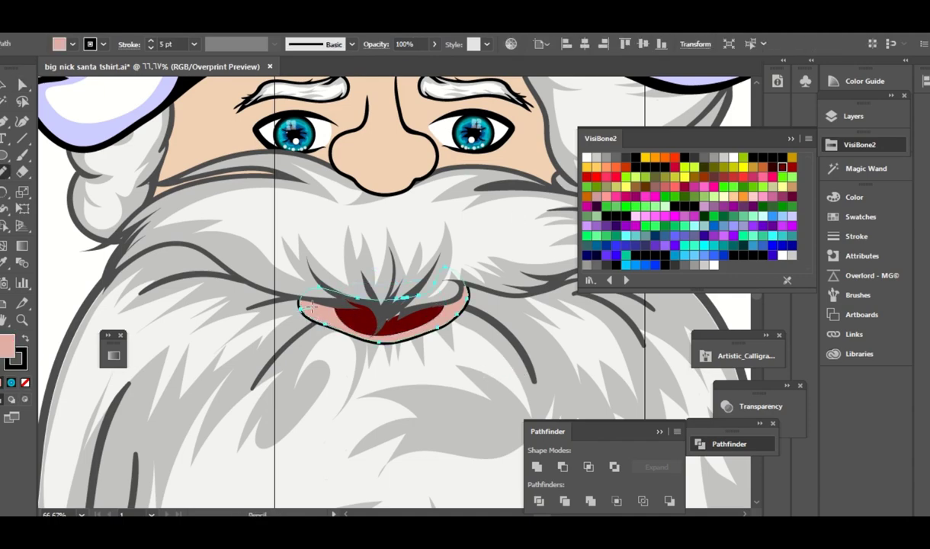
{"action": "mouse_move", "coordinate": [311, 306]}
{"action": "left_mouse_down"}
{"action": "mouse_move", "coordinate": [331, 292]}
{"action": "mouse_move", "coordinate": [384, 293]}
{"action": "left_mouse_up"}
{"action": "left_click_drag", "start_coordinate": [308, 304], "coordinate": [374, 298]}
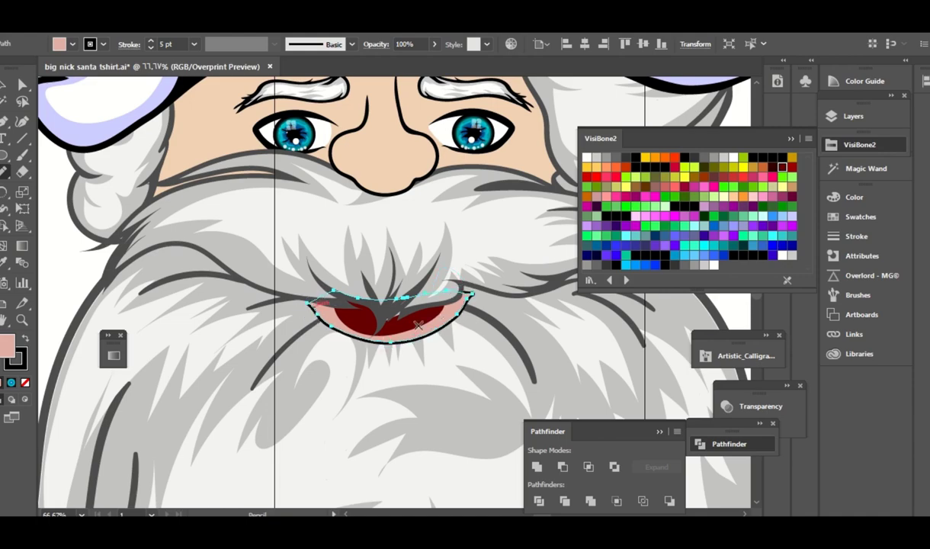
{"action": "key", "text": "a"}
{"action": "left_click_drag", "start_coordinate": [411, 331], "coordinate": [424, 315]}
{"action": "left_click", "coordinate": [374, 307]}
{"action": "key", "text": "ctrl+shift+a"}
{"action": "key", "text": "ctrl+minus"}
{"action": "key", "text": "ctrl+minus"}
{"action": "key", "text": "ctrl+minus"}
{"action": "key", "text": "ctrl+plus"}
{"action": "key", "text": "ctrl+shift+a"}
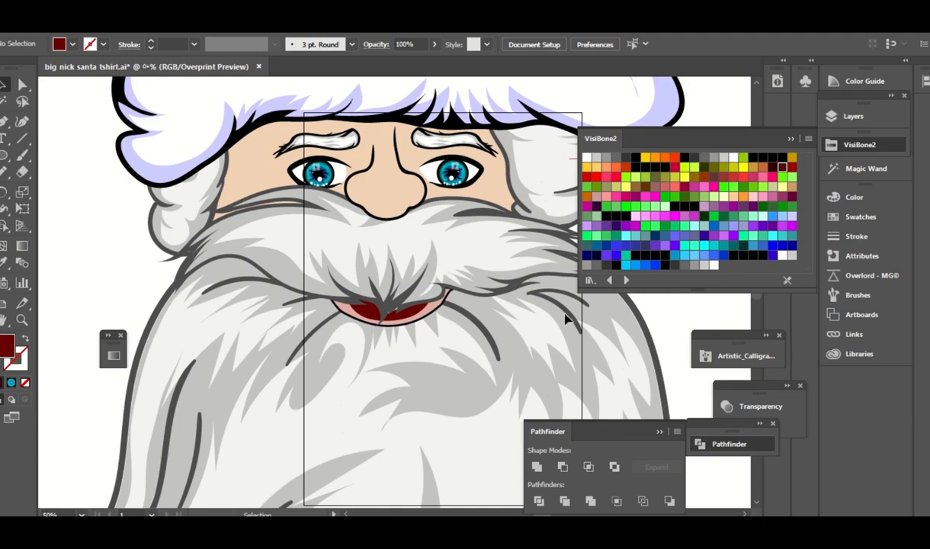
- Overlay a copy of the skin-coloured face circle on Layer 7, offset slightly down, and set its blending mode to Multiply
{"action": "key", "text": "ctrl+minus"}
{"action": "key", "text": "ctrl+minus"}
{"action": "left_click", "coordinate": [848, 116]}
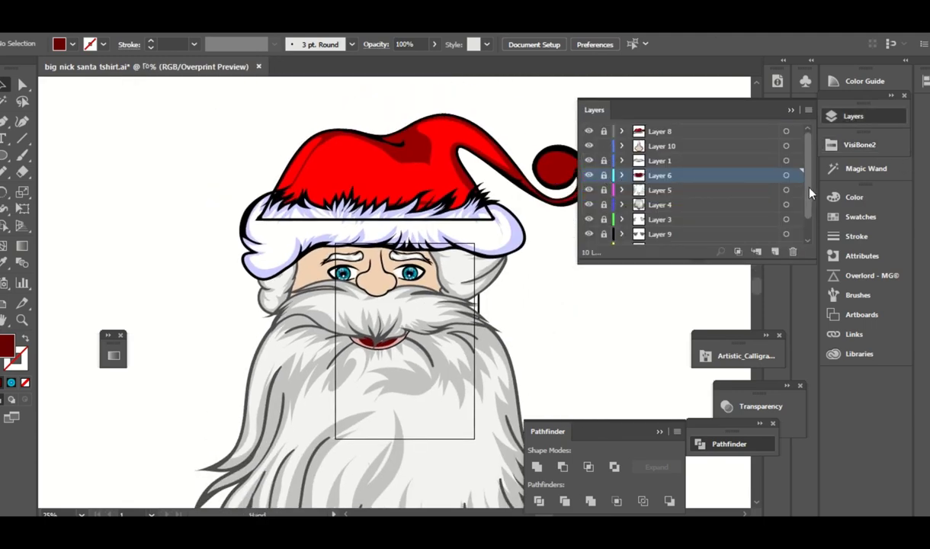
{"action": "scroll", "coordinate": [810, 192], "scroll_direction": "down", "scroll_amount": 1}
{"action": "key", "text": "ctrl+plus"}
{"action": "left_click", "coordinate": [497, 312]}
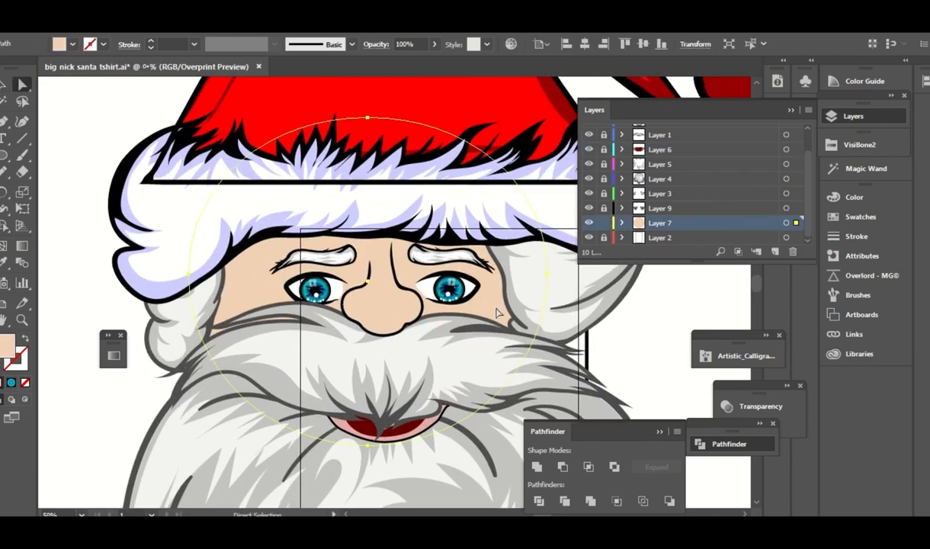
{"action": "left_click_drag", "start_coordinate": [490, 314], "coordinate": [487, 319]}
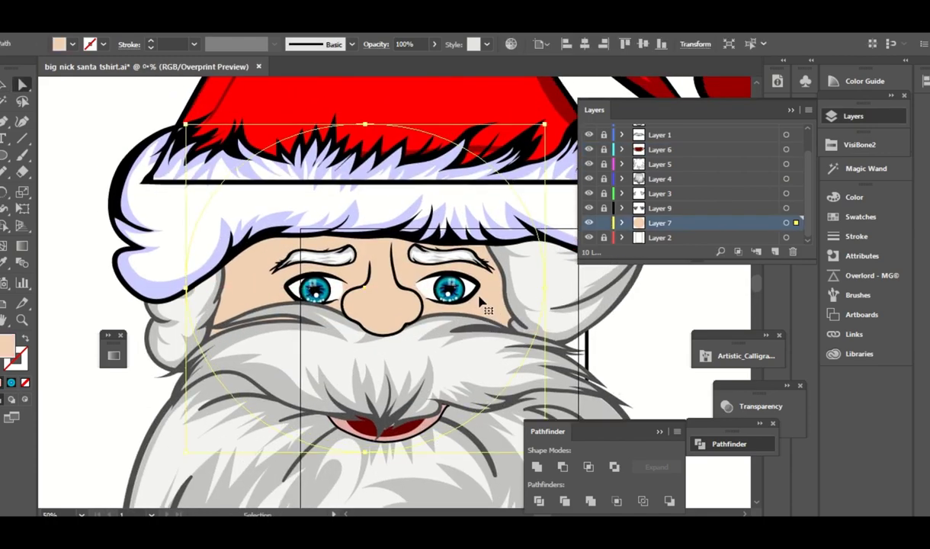
{"action": "left_click", "coordinate": [373, 44]}
{"action": "left_click", "coordinate": [267, 67]}
{"action": "left_click", "coordinate": [259, 98]}
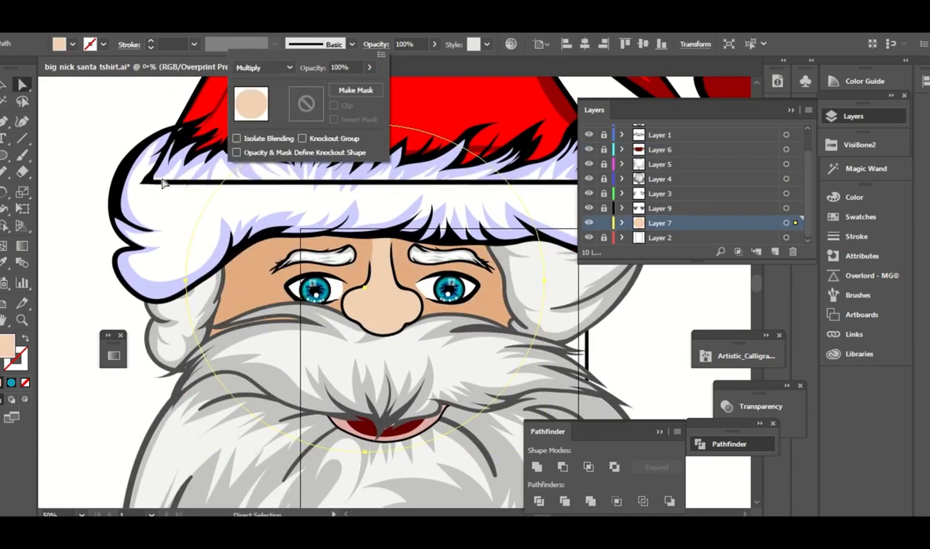
- Erase parts of the Multiply face shade to leave light skin highlights on both temples and around the eyes
{"action": "left_click", "coordinate": [21, 172]}
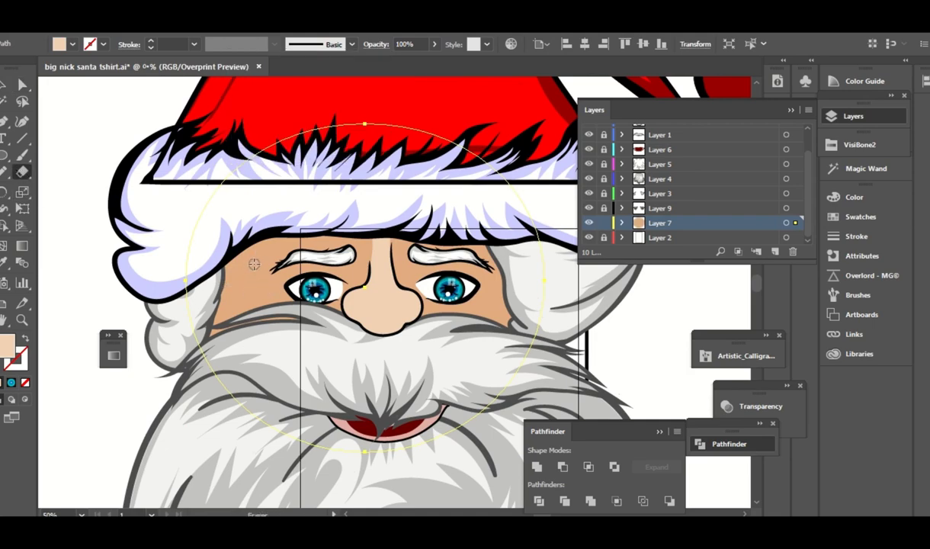
{"action": "mouse_move", "coordinate": [254, 263]}
{"action": "left_mouse_down"}
{"action": "mouse_move", "coordinate": [248, 291]}
{"action": "mouse_move", "coordinate": [262, 291]}
{"action": "mouse_move", "coordinate": [242, 300]}
{"action": "mouse_move", "coordinate": [290, 271]}
{"action": "mouse_move", "coordinate": [276, 248]}
{"action": "mouse_move", "coordinate": [246, 267]}
{"action": "mouse_move", "coordinate": [237, 301]}
{"action": "left_mouse_up"}
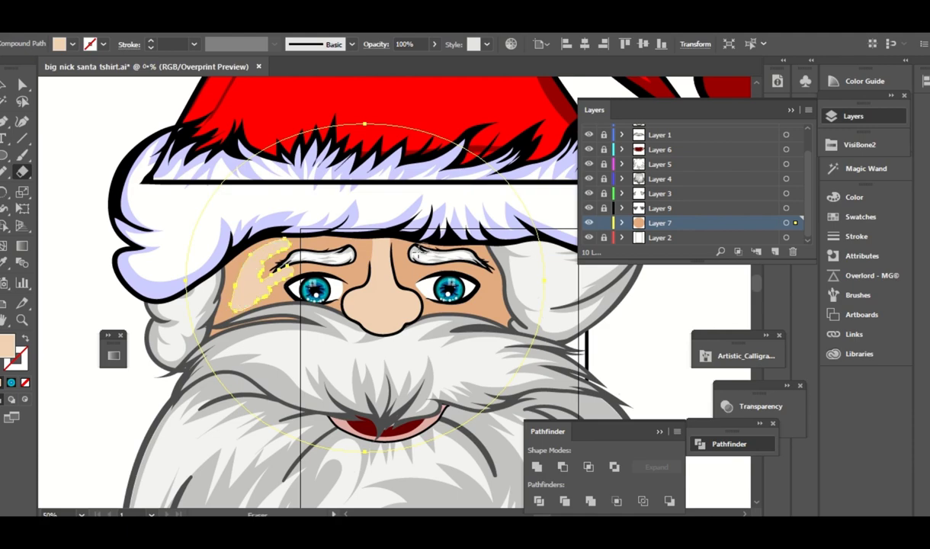
{"action": "scroll", "coordinate": [450, 273], "scroll_direction": "right", "scroll_amount": 2}
{"action": "left_click_drag", "start_coordinate": [453, 299], "coordinate": [450, 291]}
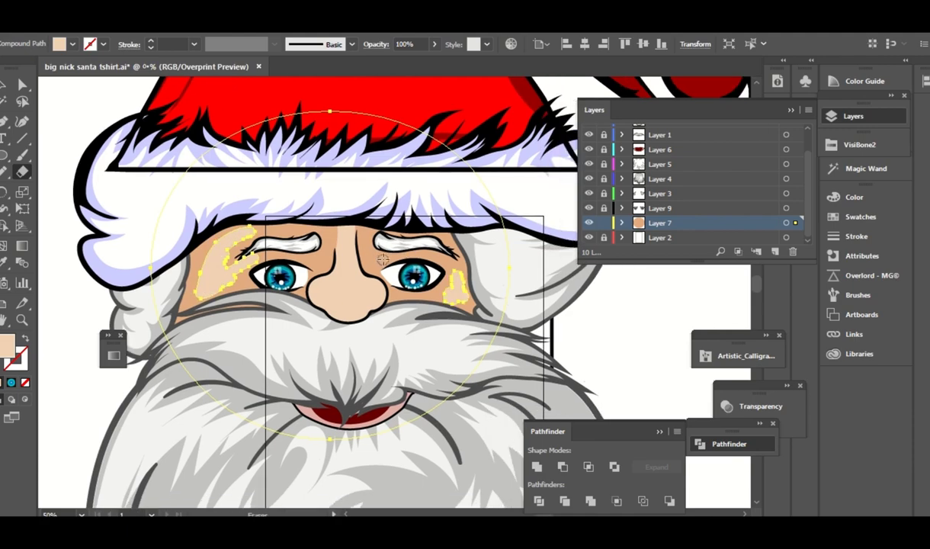
{"action": "mouse_move", "coordinate": [360, 247]}
{"action": "left_mouse_down"}
{"action": "mouse_move", "coordinate": [423, 245]}
{"action": "mouse_move", "coordinate": [453, 273]}
{"action": "left_mouse_up"}
{"action": "key", "text": "v"}
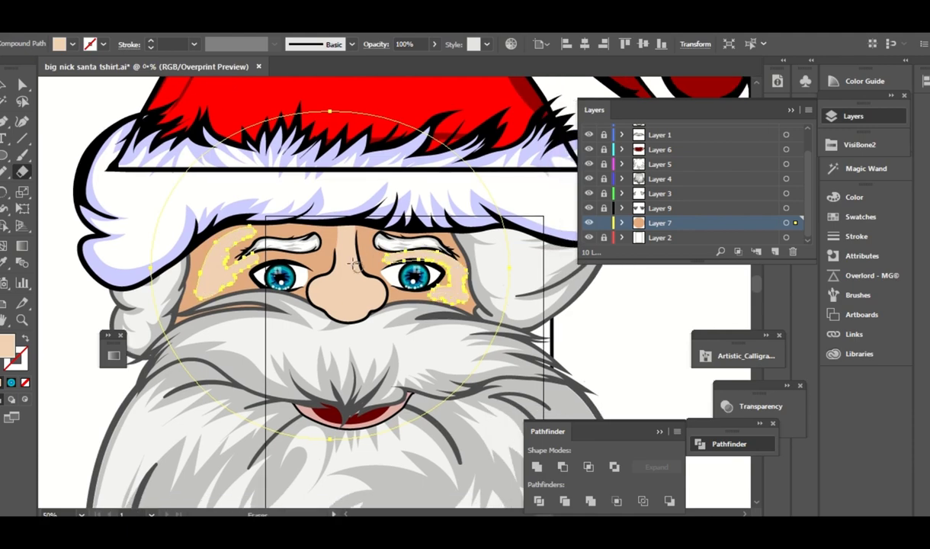
- Give the nose shape the face's Multiply shade and erase a highlight along its bridge and rounded tip
{"action": "left_click", "coordinate": [363, 307]}
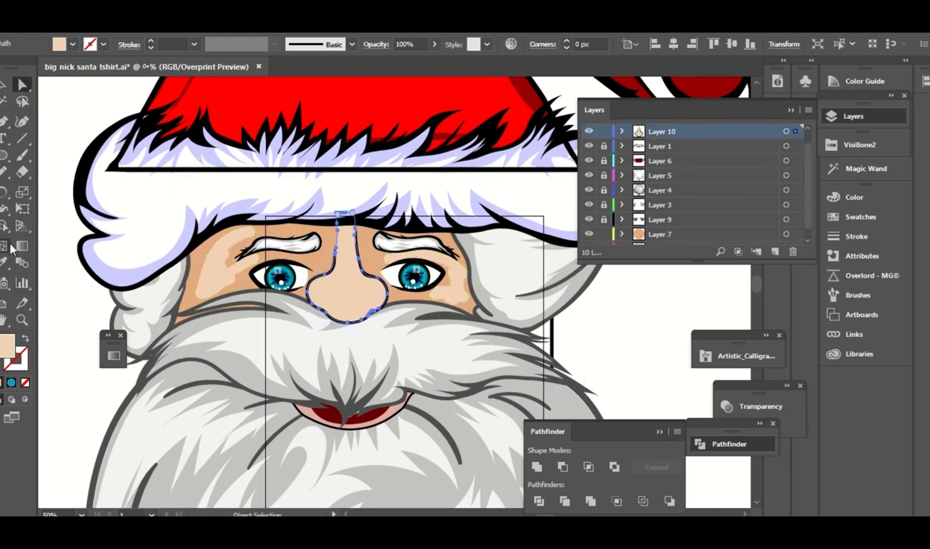
{"action": "key", "text": "i"}
{"action": "left_click", "coordinate": [22, 171]}
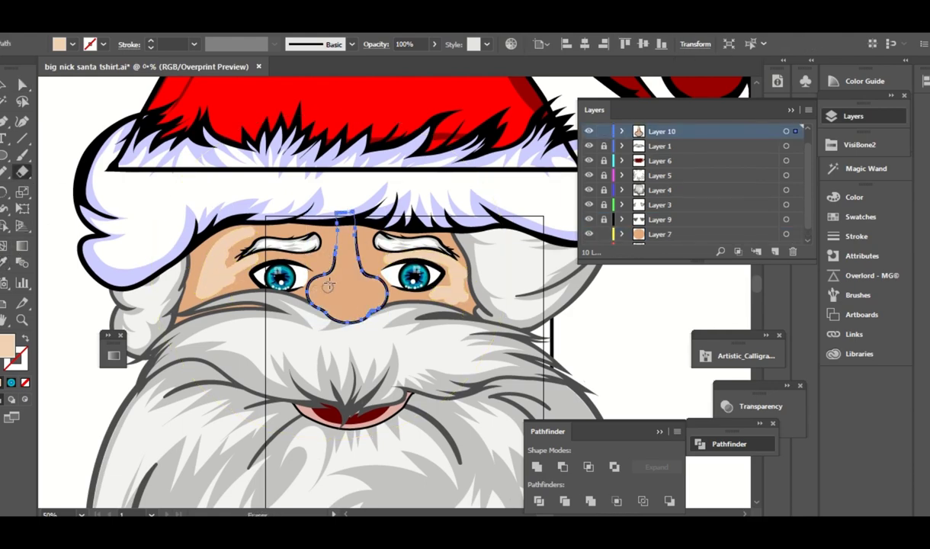
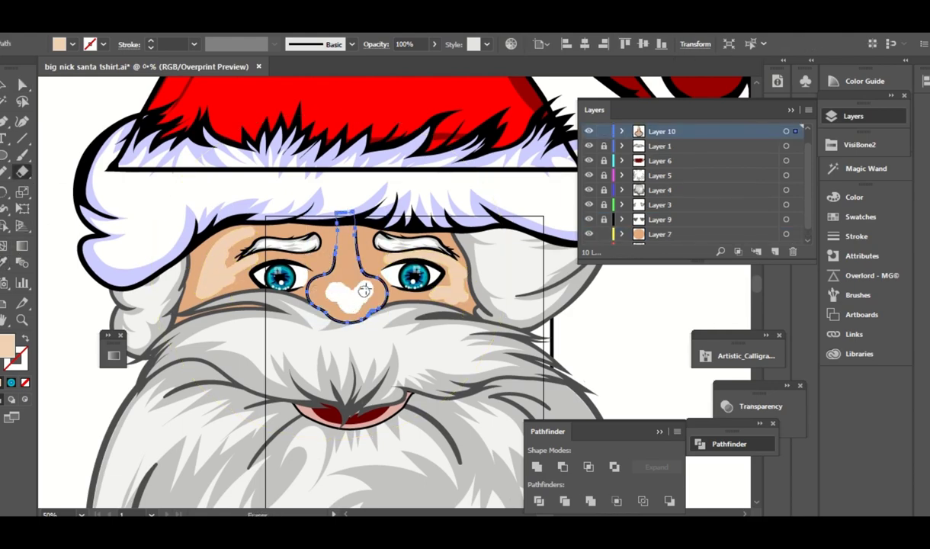
{"action": "mouse_move", "coordinate": [347, 281]}
{"action": "left_mouse_down"}
{"action": "mouse_move", "coordinate": [332, 229]}
{"action": "mouse_move", "coordinate": [327, 289]}
{"action": "left_mouse_up"}
- Redraw the nose highlight with the Pencil tool, separating a small nostril highlight from the rounded tip
{"action": "key", "text": "n"}
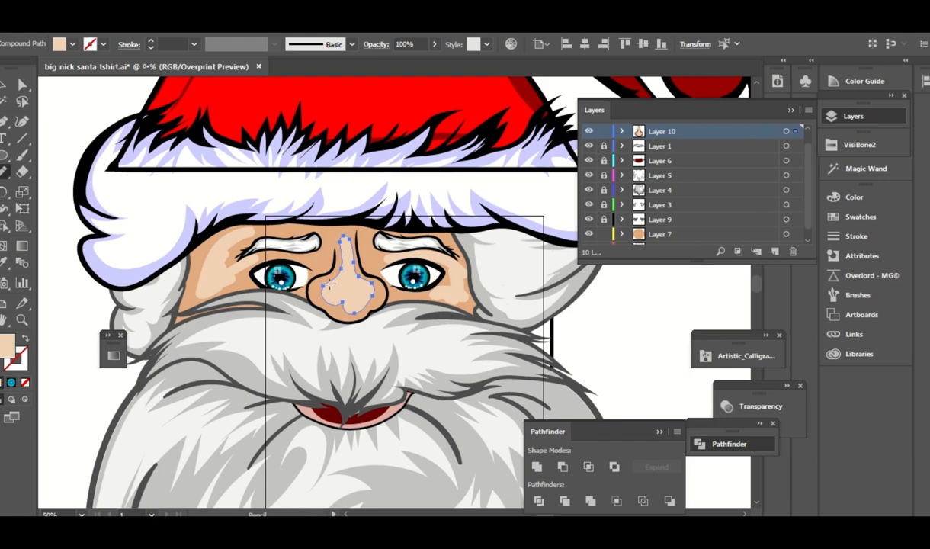
{"action": "left_click_drag", "start_coordinate": [330, 284], "coordinate": [331, 285]}
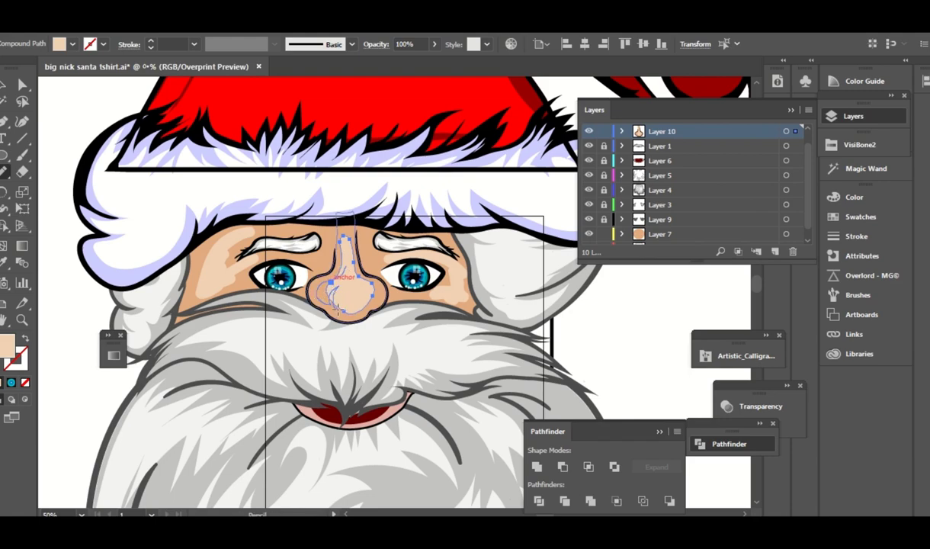
{"action": "left_click_drag", "start_coordinate": [337, 310], "coordinate": [349, 309]}
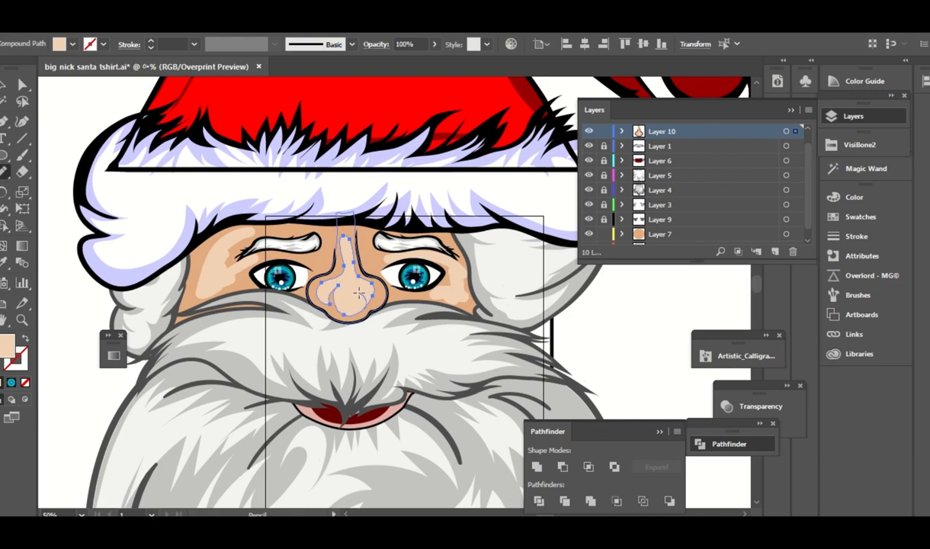
{"action": "key", "text": "a"}
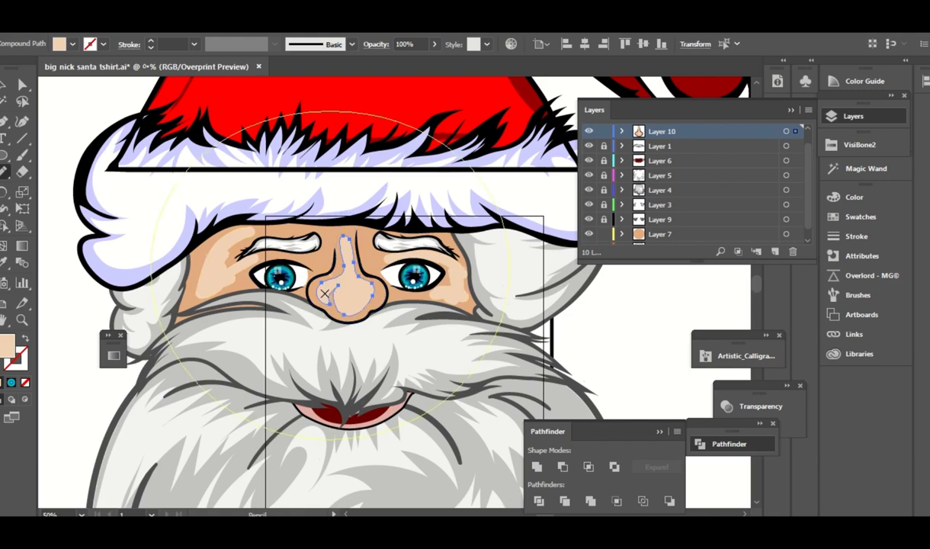
{"action": "left_click", "coordinate": [320, 284]}
- Smooth the edges of the temple and under-eye highlights on the face shade with the Pencil tool
{"action": "left_click", "coordinate": [255, 286], "text": "ctrl"}
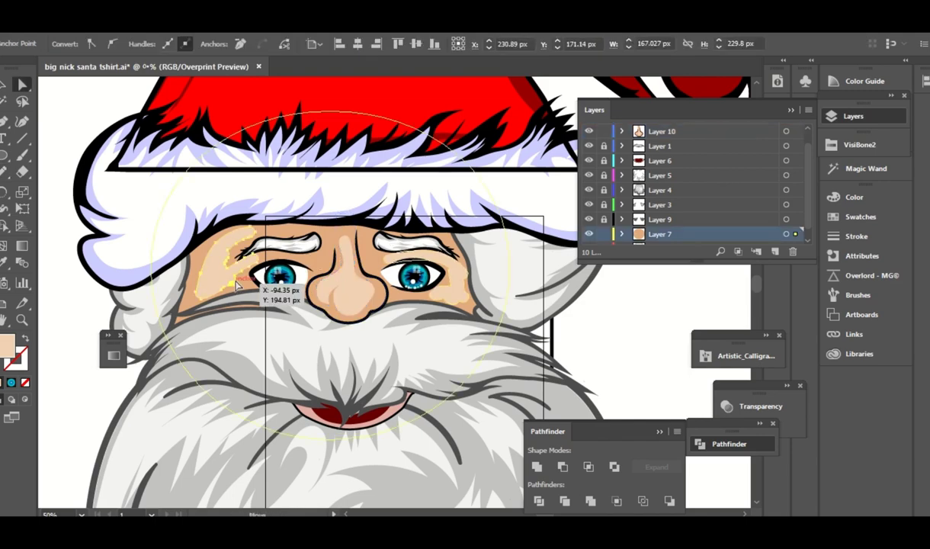
{"action": "left_click", "coordinate": [205, 265], "text": "ctrl"}
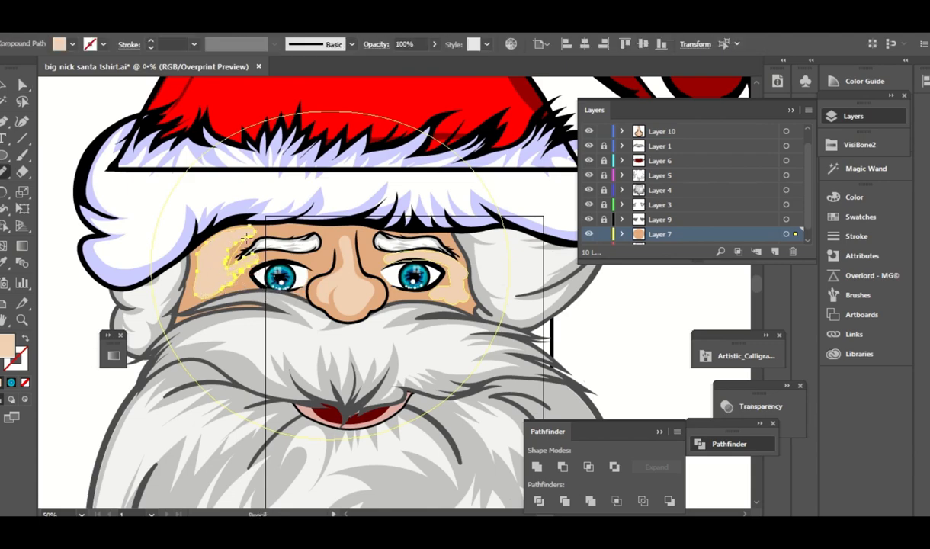
{"action": "left_click", "coordinate": [427, 262], "text": "ctrl"}
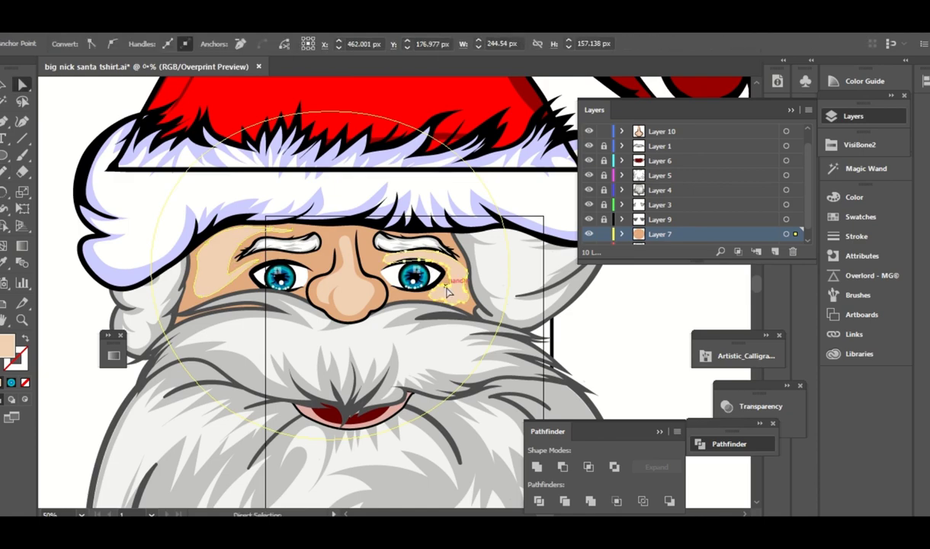
{"action": "left_click", "coordinate": [442, 278], "text": "ctrl"}
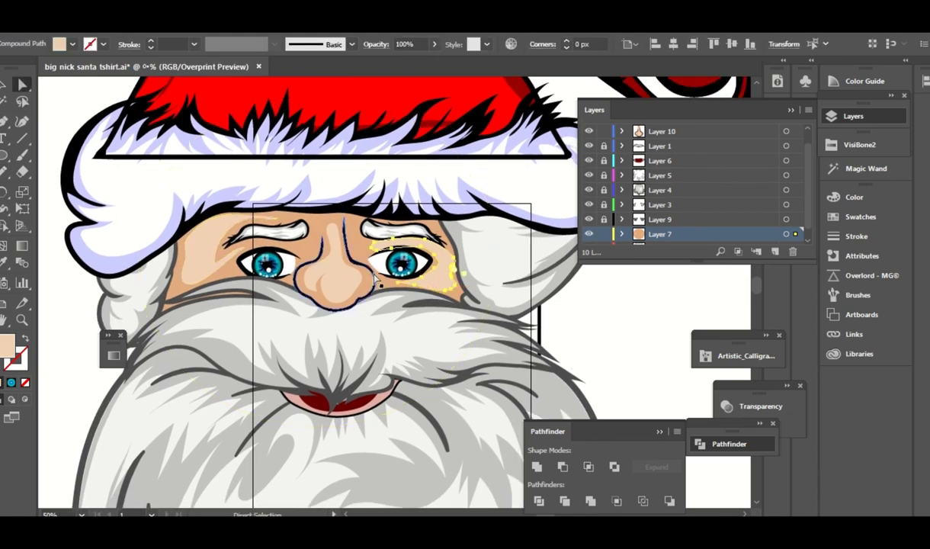
- Refine the nose shading's highlight edges with the Pencil tool and lock Layer 10
{"action": "left_click", "coordinate": [356, 263], "text": "ctrl"}
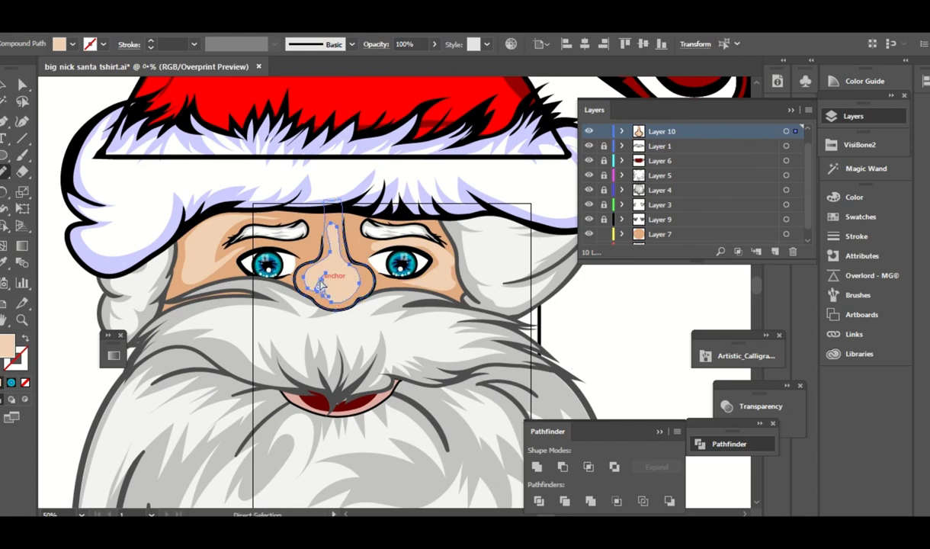
{"action": "left_click", "coordinate": [612, 310]}
{"action": "key", "text": "ctrl+minus"}
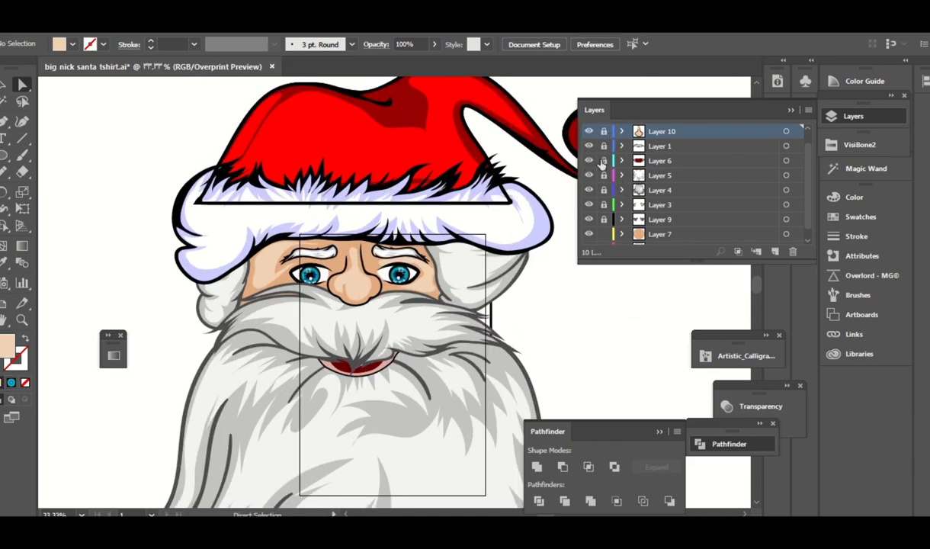
- Unlock Layer 6 and shift the mouth group slightly up beneath the mustache
{"action": "key", "text": "ctrl+plus"}
{"action": "scroll", "coordinate": [415, 332], "scroll_direction": "down", "scroll_amount": 2}
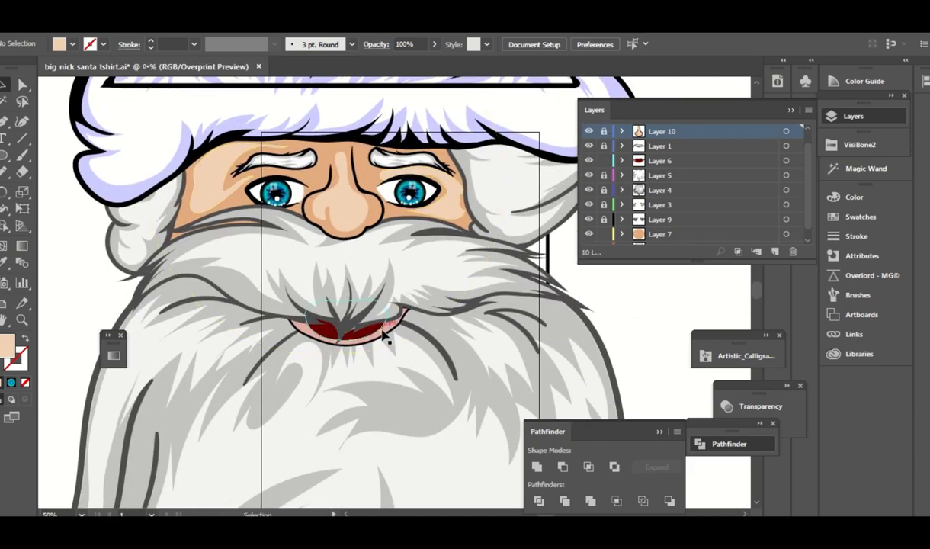
{"action": "left_click", "coordinate": [389, 336]}
{"action": "left_click", "coordinate": [659, 309]}
{"action": "key", "text": "ctrl+minus"}
{"action": "key", "text": "ctrl+minus"}
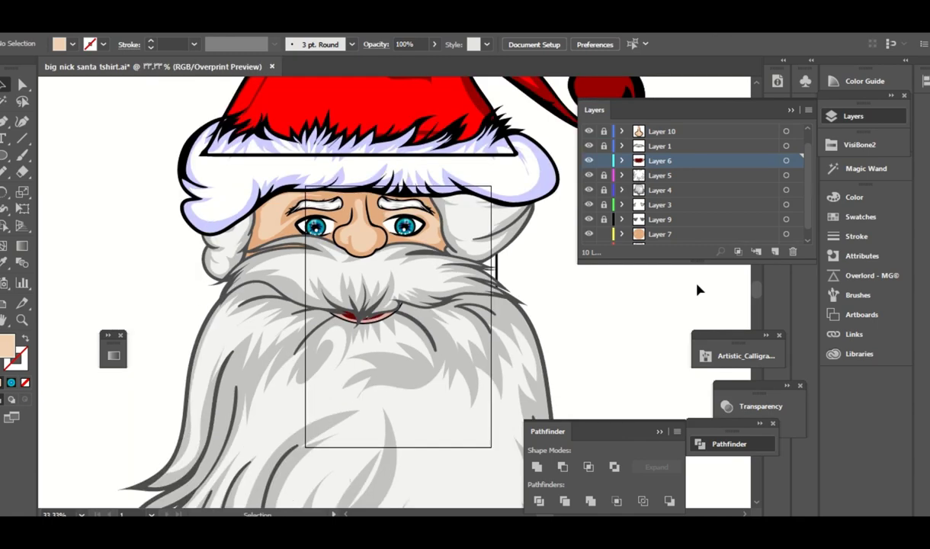
{"action": "scroll", "coordinate": [568, 271], "scroll_direction": "down", "scroll_amount": 1}
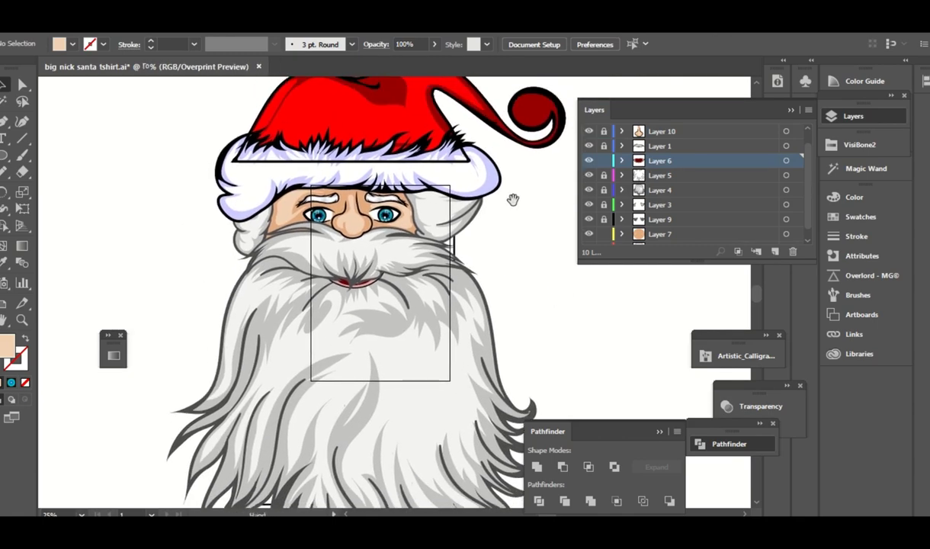
- Create a new layer directly above Layer 9 and draw a pentagon over one of Santa's eyes as a glasses lens
{"action": "scroll", "coordinate": [512, 200], "scroll_direction": "up", "scroll_amount": 2}
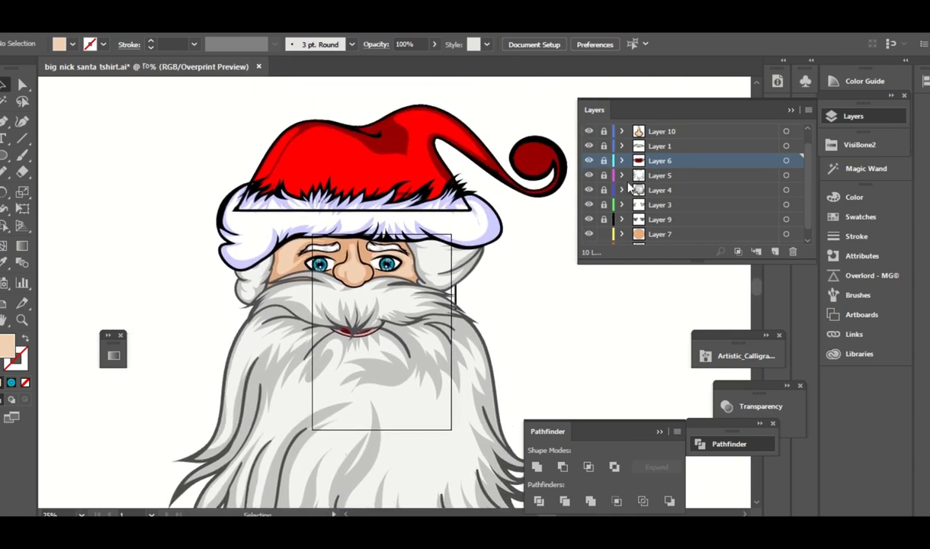
{"action": "left_click", "coordinate": [682, 219]}
{"action": "left_click_drag", "start_coordinate": [5, 162], "coordinate": [62, 204]}
{"action": "left_click_drag", "start_coordinate": [159, 246], "coordinate": [387, 267]}
{"action": "left_click", "coordinate": [189, 258]}
{"action": "left_click", "coordinate": [158, 245]}
{"action": "key", "text": "ctrl+shift+a"}
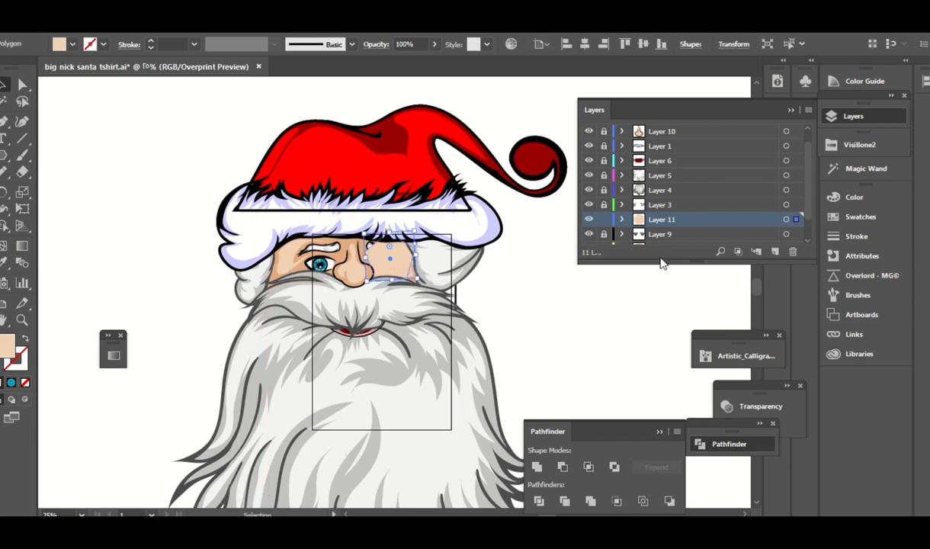
- Fill the pentagon lens with dark navy blue and reduce its opacity to 54%
{"action": "left_click", "coordinate": [857, 217]}
{"action": "left_click", "coordinate": [783, 244]}
{"action": "left_click", "coordinate": [434, 43]}
{"action": "left_click_drag", "start_coordinate": [412, 61], "coordinate": [385, 61]}
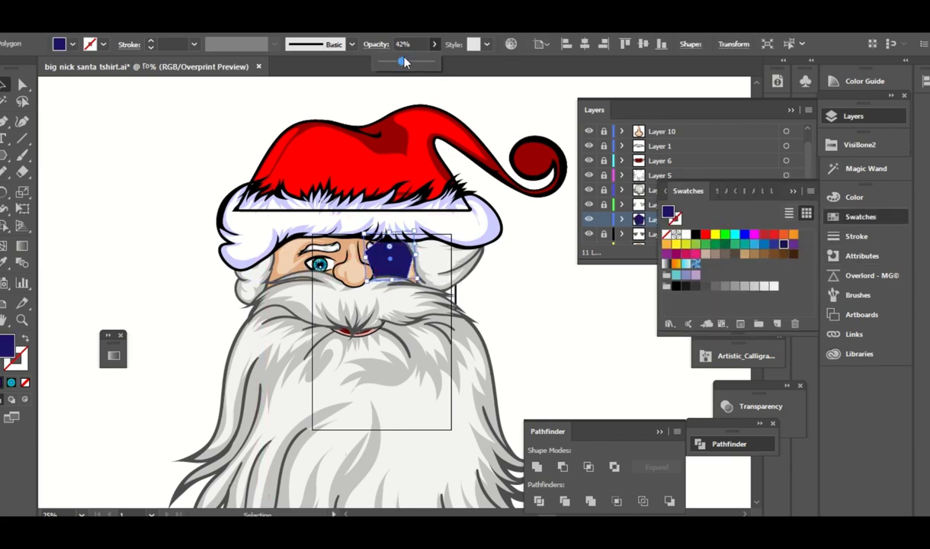
{"action": "key", "text": "ctrl+shift+a"}
{"action": "key", "text": "ctrl+plus"}
{"action": "key", "text": "ctrl+plus"}
{"action": "key", "text": "ctrl+z"}
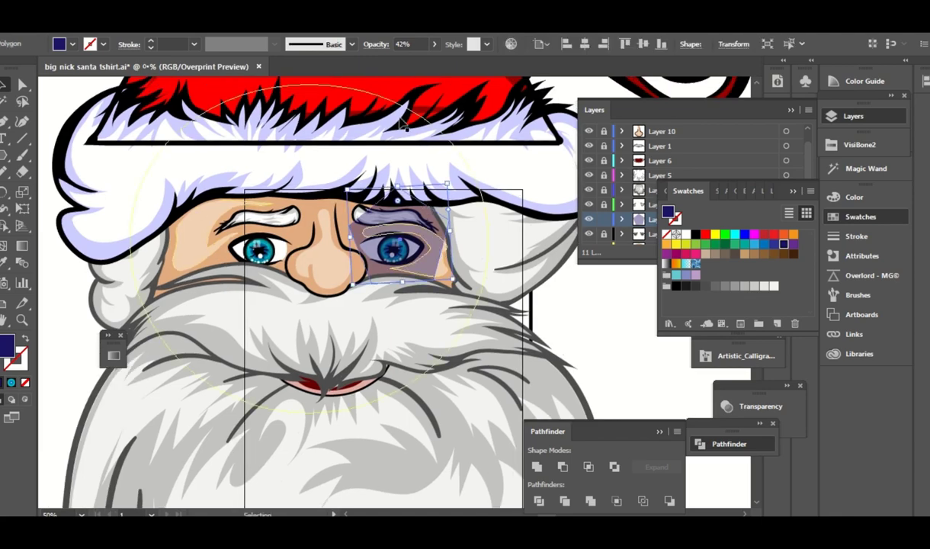
{"action": "left_click", "coordinate": [435, 43]}
{"action": "left_click_drag", "start_coordinate": [394, 61], "coordinate": [408, 61]}
- Duplicate the tinted lens over Santa's other eye
{"action": "left_click_drag", "start_coordinate": [397, 237], "coordinate": [254, 259]}
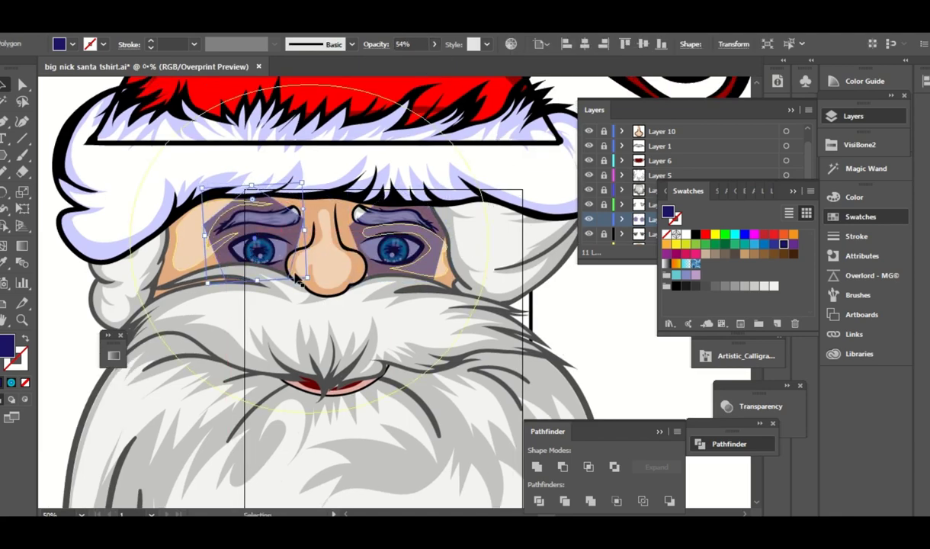
{"action": "key", "text": "ctrl+shift+a"}
{"action": "key", "text": "ctrl+minus"}
{"action": "key", "text": "ctrl+plus"}
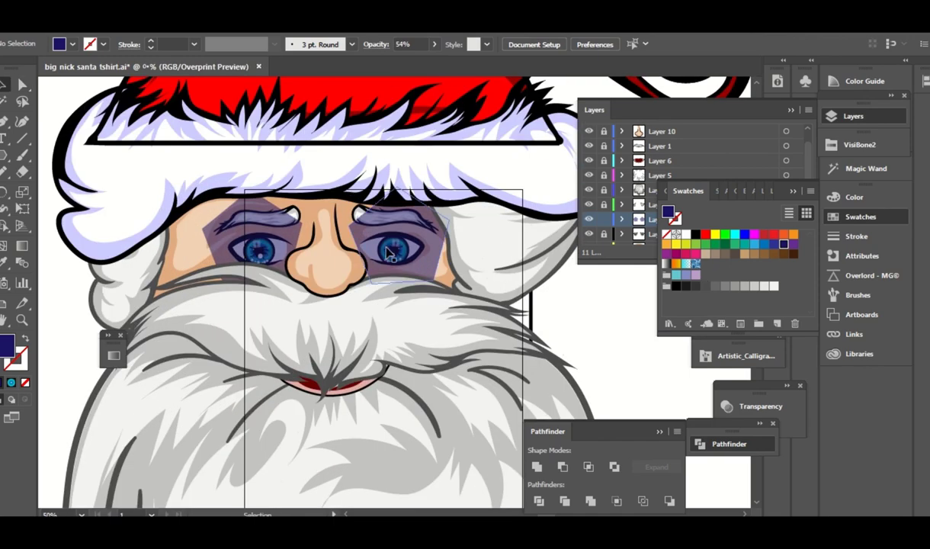
- Make frame outlines from both lens shapes with no fill, a black 10 pt stroke and 100% opacity over the tinted lenses
{"action": "left_click", "coordinate": [387, 251]}
{"action": "left_click", "coordinate": [252, 229], "text": "shift"}
{"action": "left_click", "coordinate": [434, 44]}
{"action": "left_click_drag", "start_coordinate": [392, 61], "coordinate": [436, 62]}
{"action": "left_click", "coordinate": [17, 356]}
{"action": "left_click", "coordinate": [3, 382]}
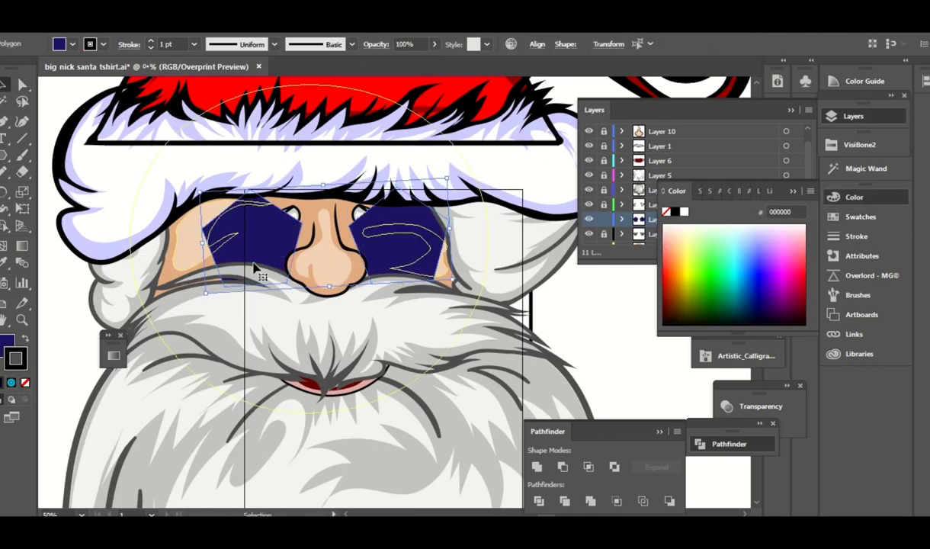
{"action": "key", "text": "x"}
{"action": "key", "text": "slash"}
{"action": "left_click", "coordinate": [193, 44]}
{"action": "left_click", "coordinate": [204, 233]}
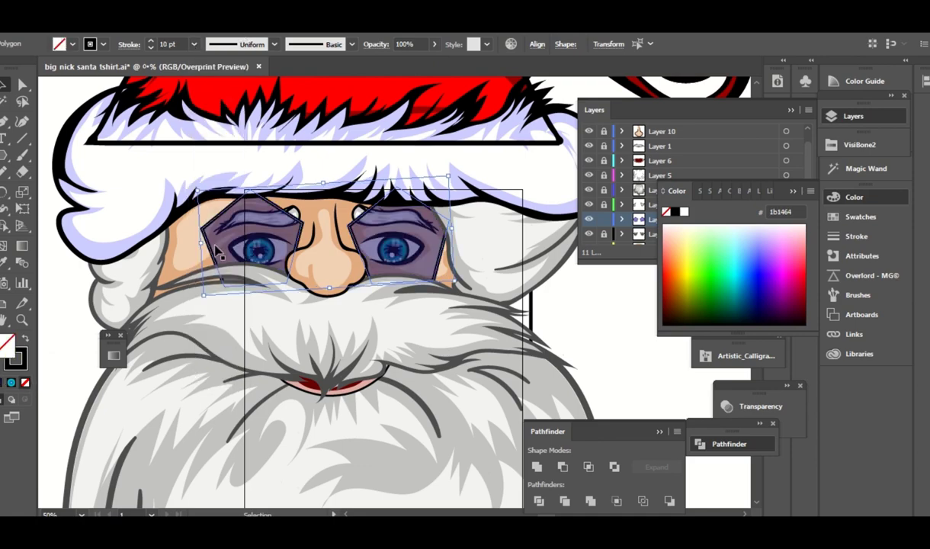
- Give the lens frames round caps and round corners with the stroke aligned to the outside
{"action": "left_click", "coordinate": [850, 237]}
{"action": "key", "text": "a"}
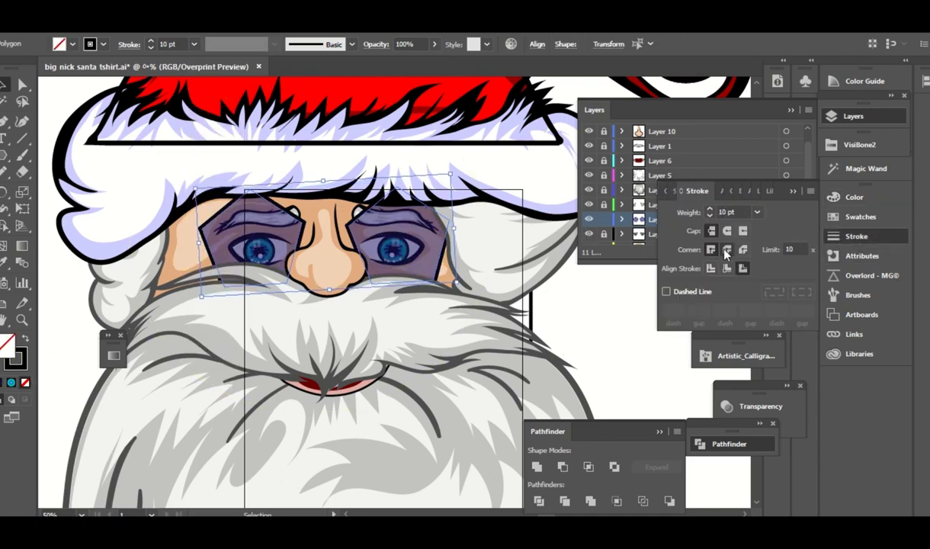
{"action": "left_click", "coordinate": [619, 308]}
{"action": "key", "text": "ctrl+minus"}
{"action": "key", "text": "ctrl+minus"}
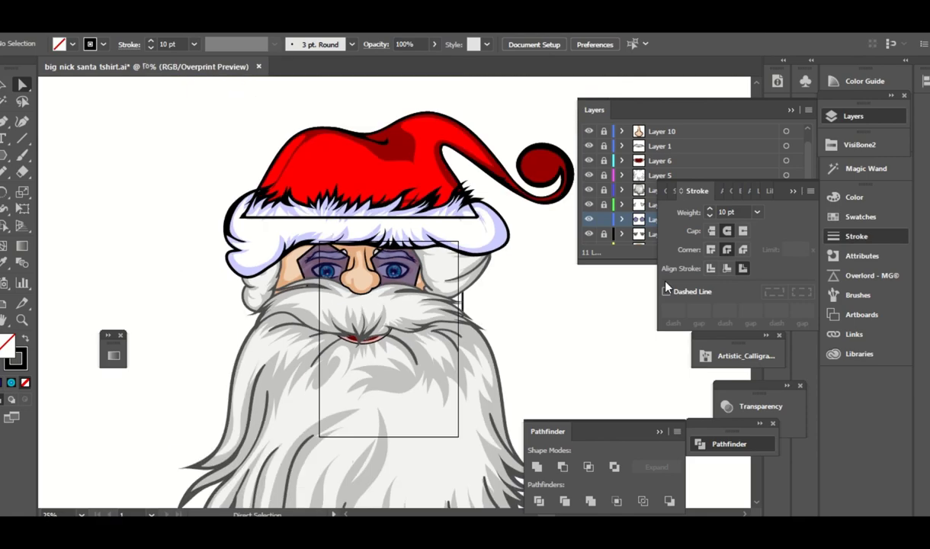
- Paint a black bridge across the nose between the lenses using the 3 pt. Round brush with a 7 pt stroke
{"action": "key", "text": "ctrl+plus"}
{"action": "key", "text": "b"}
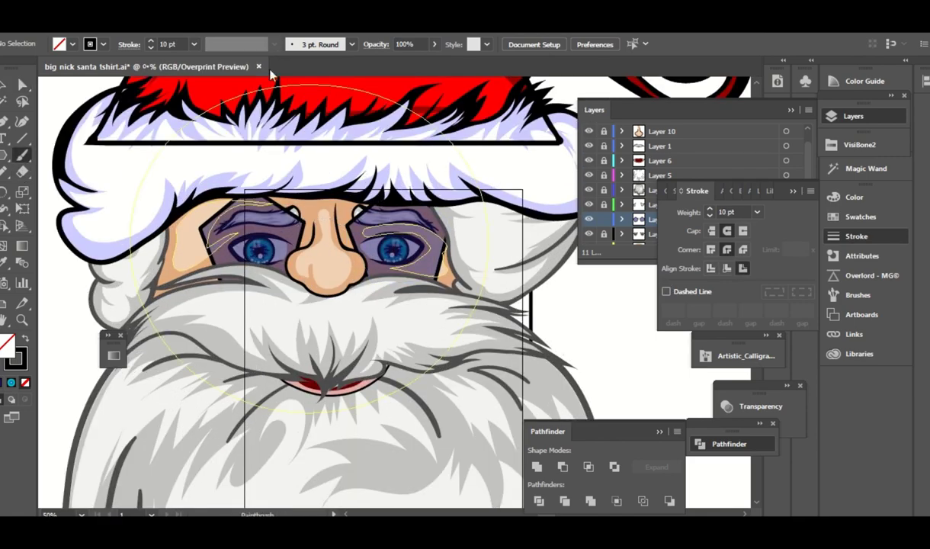
{"action": "left_click", "coordinate": [351, 44]}
{"action": "left_click", "coordinate": [225, 74]}
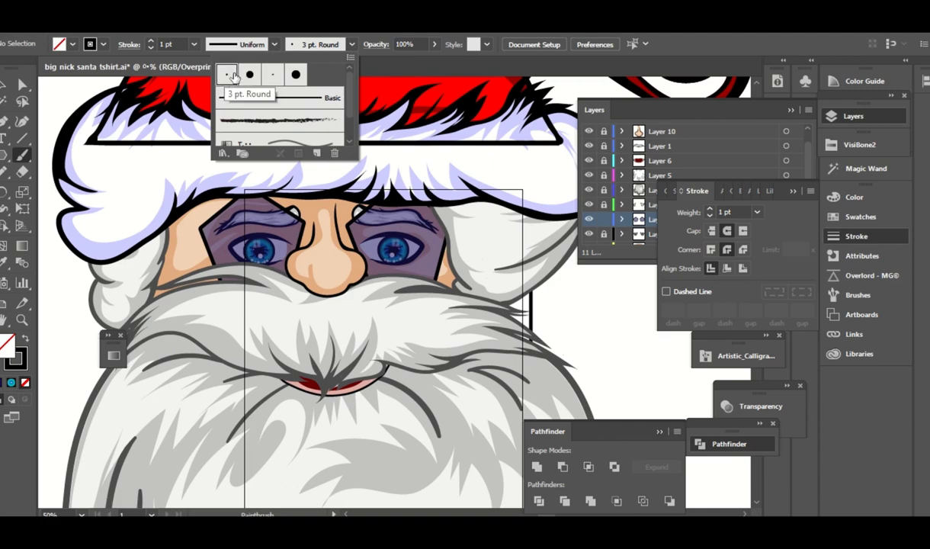
{"action": "left_click", "coordinate": [194, 45]}
{"action": "left_click", "coordinate": [199, 190]}
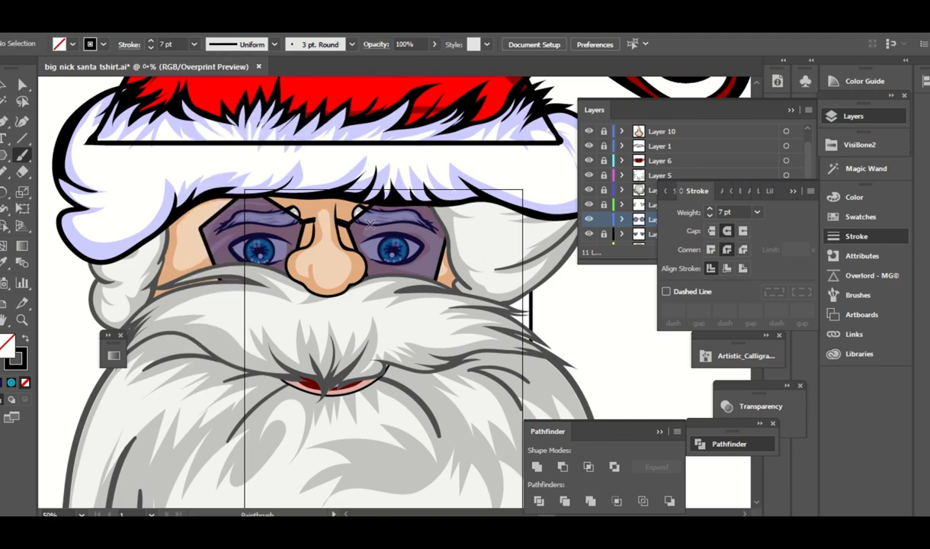
- Move the glasses' bridge onto a new layer directly above Layer 10, in front of the nose
{"action": "key", "text": "v"}
{"action": "left_click", "coordinate": [324, 218]}
{"action": "mouse_move", "coordinate": [648, 219]}
{"action": "left_mouse_down"}
{"action": "mouse_move", "coordinate": [716, 158]}
{"action": "mouse_move", "coordinate": [701, 167]}
{"action": "mouse_move", "coordinate": [689, 129]}
{"action": "mouse_move", "coordinate": [688, 140]}
{"action": "left_mouse_up"}
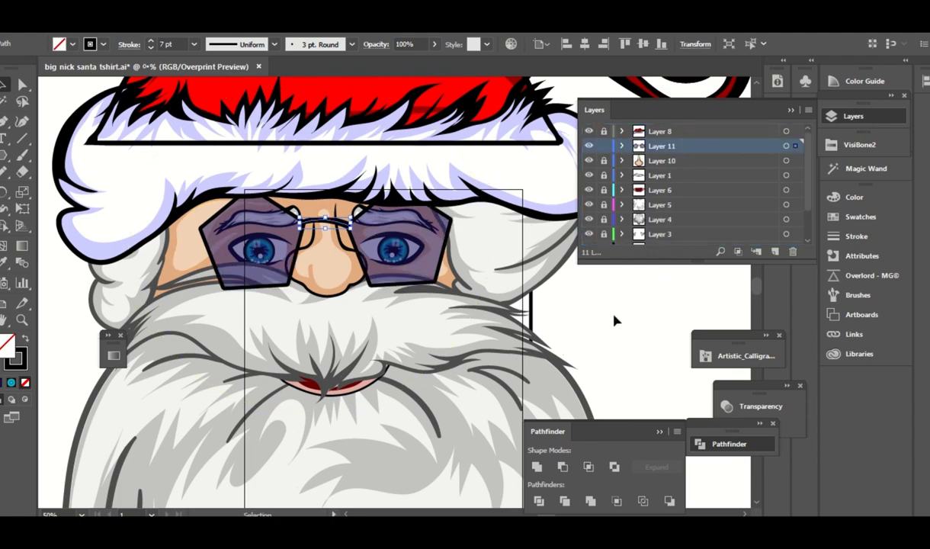
{"action": "key", "text": "ctrl+z"}
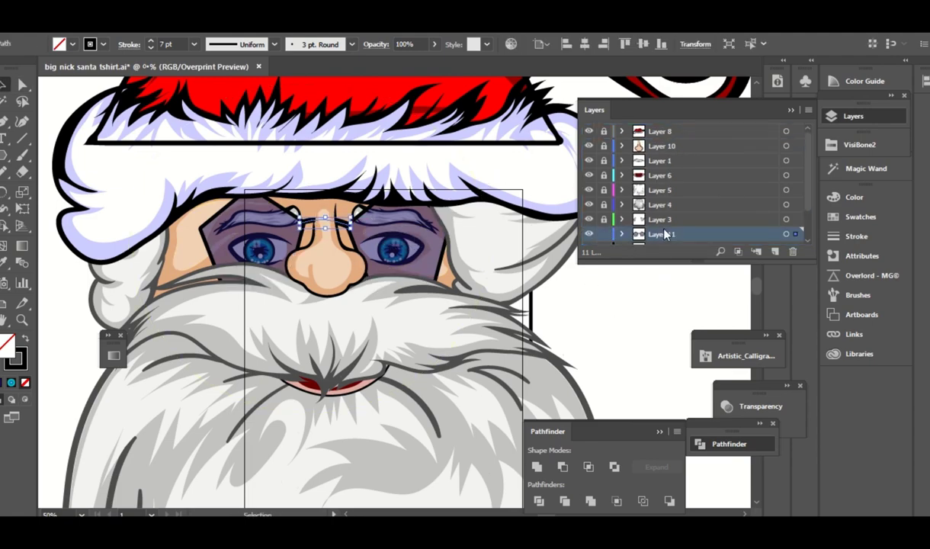
{"action": "left_click", "coordinate": [682, 145]}
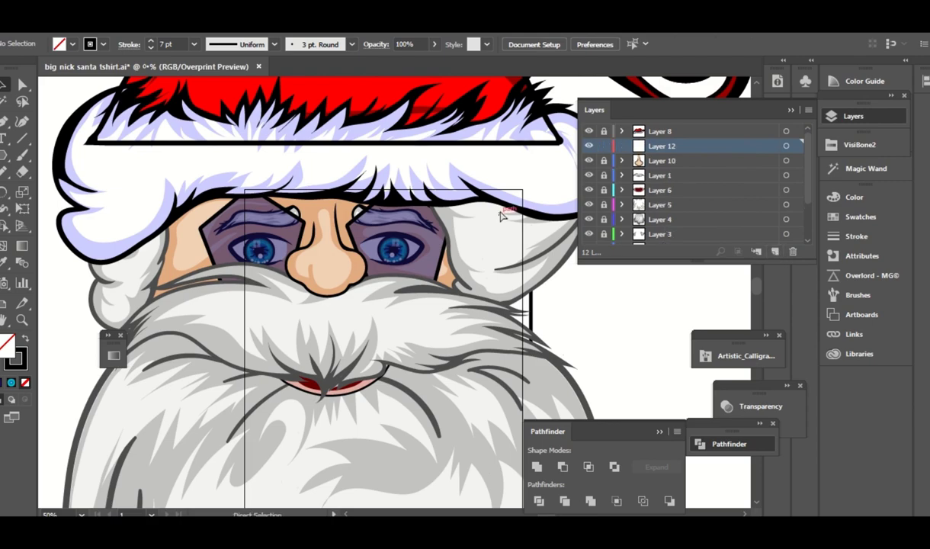
{"action": "key", "text": "ctrl+z"}
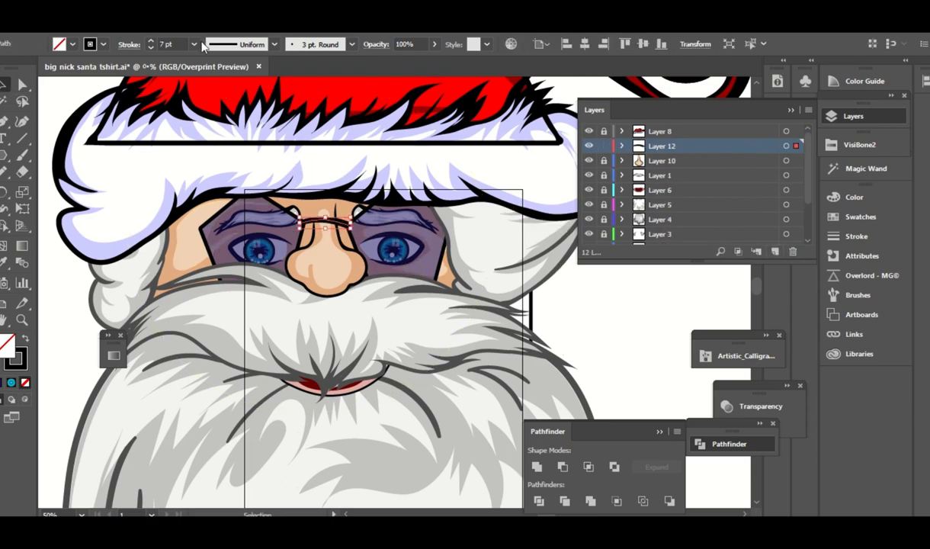
- Increase the glasses bridge's stroke weight to 9 pt
{"action": "left_click", "coordinate": [194, 44]}
{"action": "left_click", "coordinate": [198, 201]}
{"action": "key", "text": "a"}
{"action": "left_click", "coordinate": [649, 278]}
{"action": "key", "text": "ctrl+minus"}
{"action": "key", "text": "ctrl+minus"}
{"action": "key", "text": "ctrl+minus"}
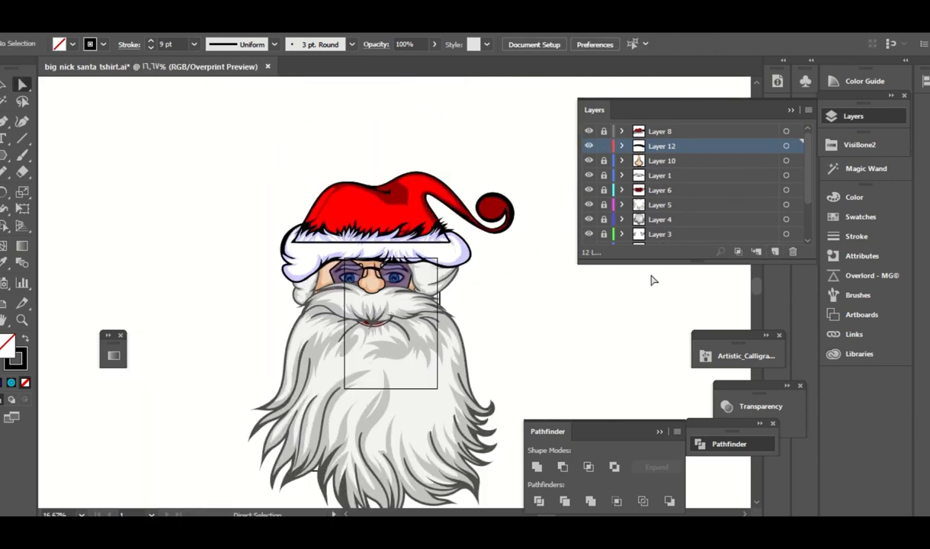
- Adjust the tilt of the glasses' bridge slightly and lock Layer 12
{"action": "key", "text": "ctrl+plus"}
{"action": "key", "text": "v"}
{"action": "left_click", "coordinate": [372, 252]}
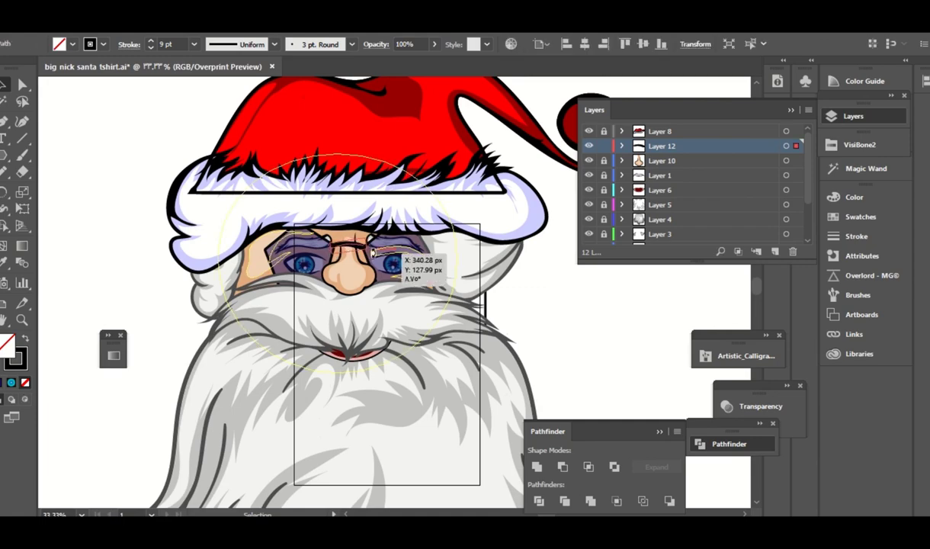
{"action": "left_click", "coordinate": [568, 303]}
{"action": "key", "text": "ctrl+minus"}
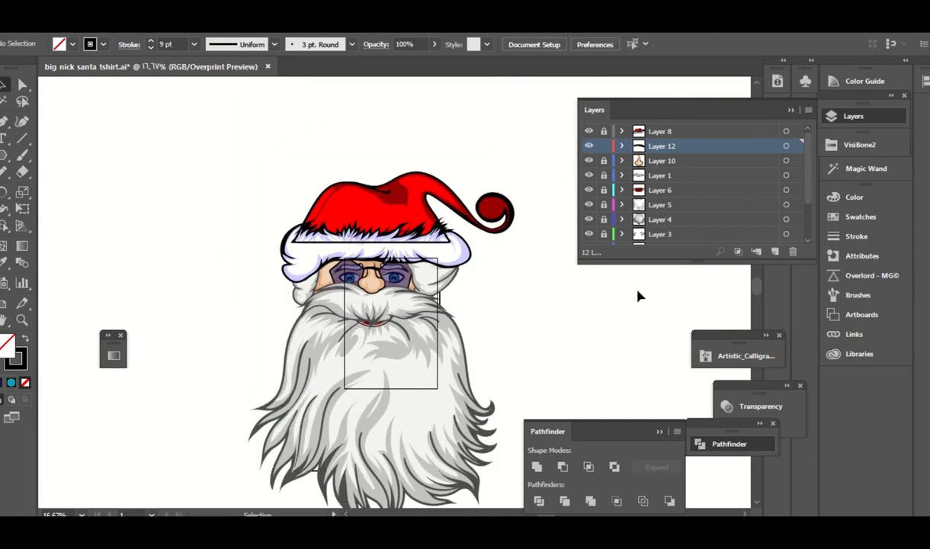
{"action": "scroll", "coordinate": [533, 243], "scroll_direction": "down", "scroll_amount": 1}
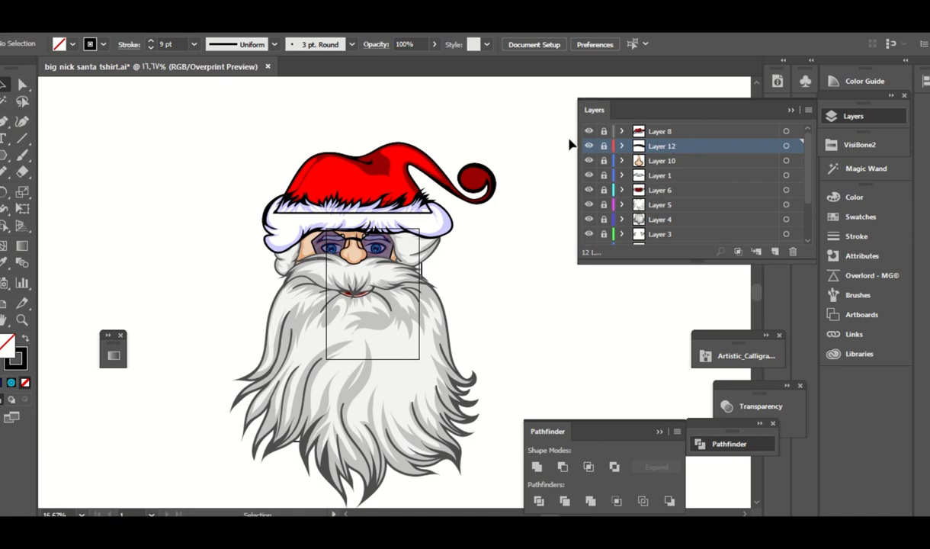
- Unlock Layer 1 and reduce the mustache's height from its lower edge to uncover more of the mouth
{"action": "scroll", "coordinate": [770, 189], "scroll_direction": "down", "scroll_amount": 1}
{"action": "scroll", "coordinate": [799, 182], "scroll_direction": "up", "scroll_amount": 1}
{"action": "left_click", "coordinate": [377, 289]}
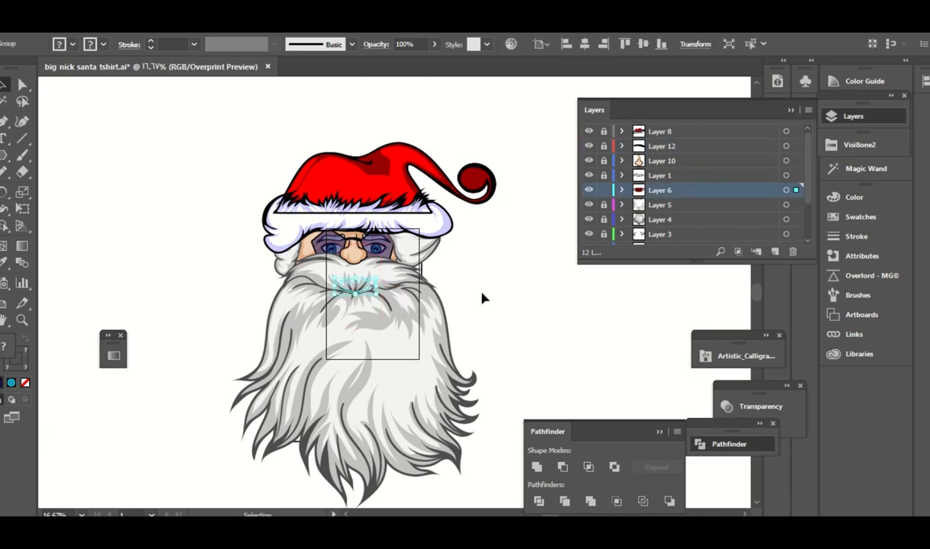
{"action": "key", "text": "ctrl+shift+a"}
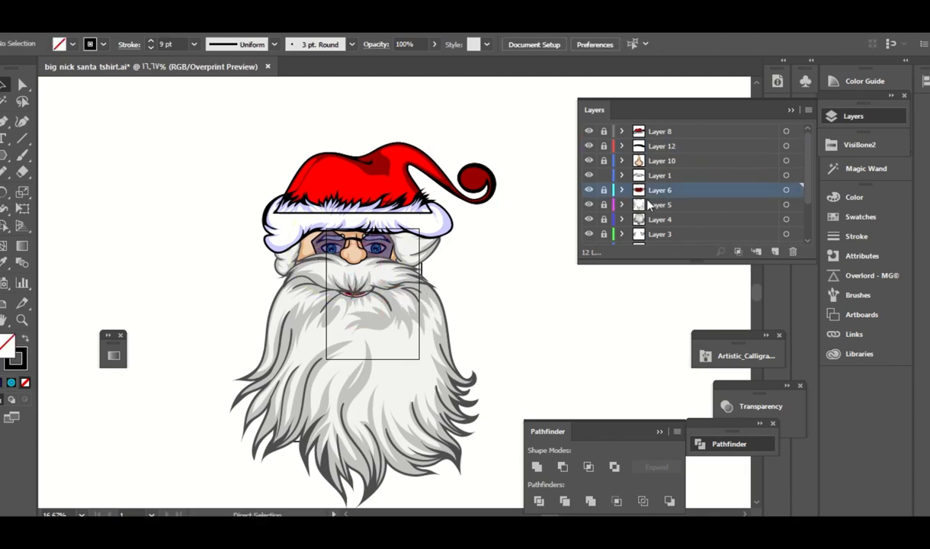
{"action": "key", "text": "ctrl+plus"}
{"action": "key", "text": "ctrl+plus"}
{"action": "left_click", "coordinate": [353, 287]}
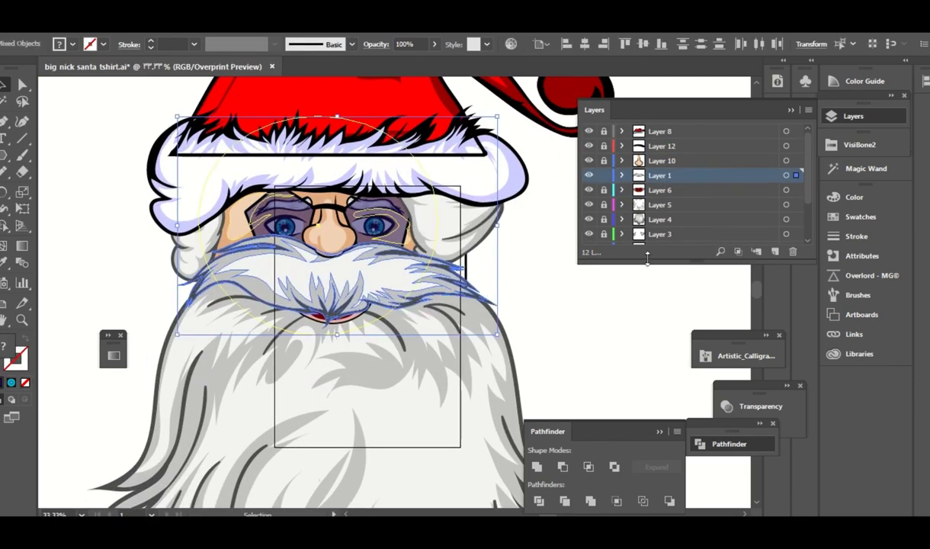
{"action": "scroll", "coordinate": [813, 213], "scroll_direction": "down", "scroll_amount": 2}
{"action": "left_click_drag", "start_coordinate": [335, 311], "coordinate": [344, 284]}
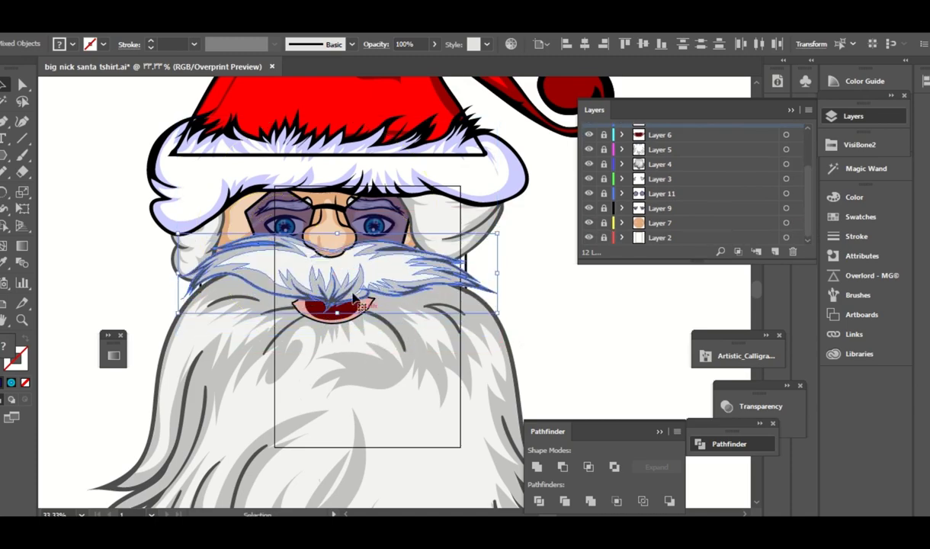
- Narrow and reposition the mustache slightly, and raise the Layer 6 mouth group beneath it
{"action": "mouse_move", "coordinate": [497, 273]}
{"action": "left_mouse_down"}
{"action": "mouse_move", "coordinate": [492, 267]}
{"action": "mouse_move", "coordinate": [480, 305]}
{"action": "mouse_move", "coordinate": [481, 273]}
{"action": "left_mouse_up"}
{"action": "mouse_move", "coordinate": [373, 260]}
{"action": "left_mouse_down"}
{"action": "mouse_move", "coordinate": [398, 290]}
{"action": "mouse_move", "coordinate": [408, 326]}
{"action": "mouse_move", "coordinate": [382, 263]}
{"action": "left_mouse_up"}
{"action": "left_click", "coordinate": [497, 248]}
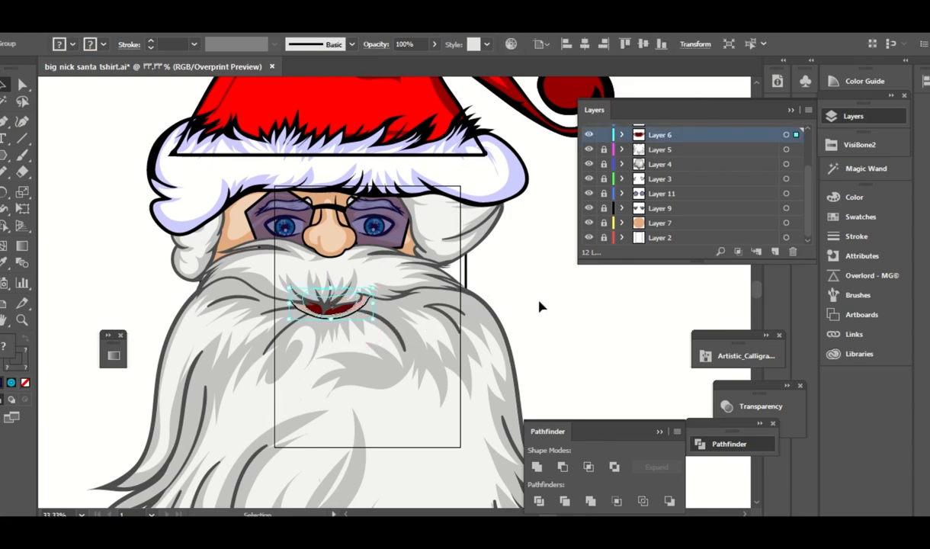
{"action": "left_click", "coordinate": [540, 307]}
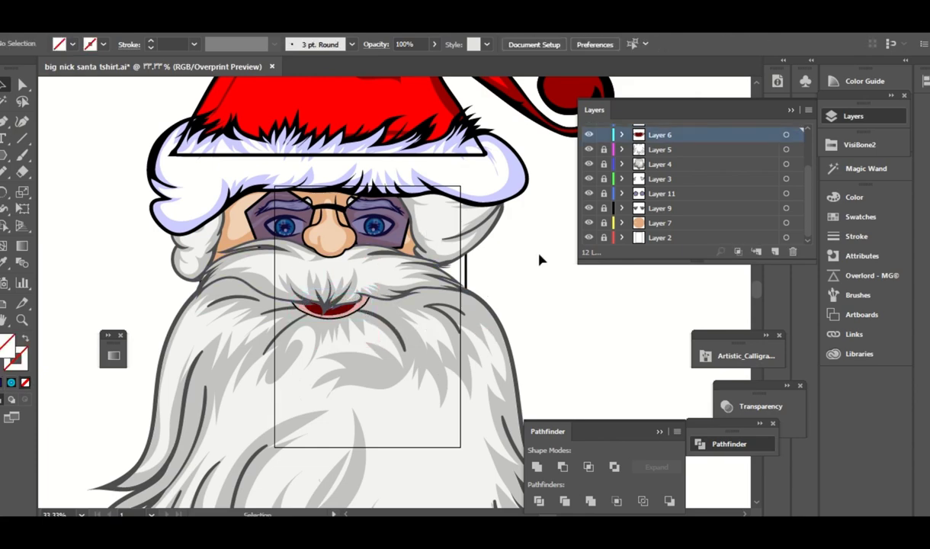
{"action": "key", "text": "ctrl+minus"}
{"action": "key", "text": "ctrl+minus"}
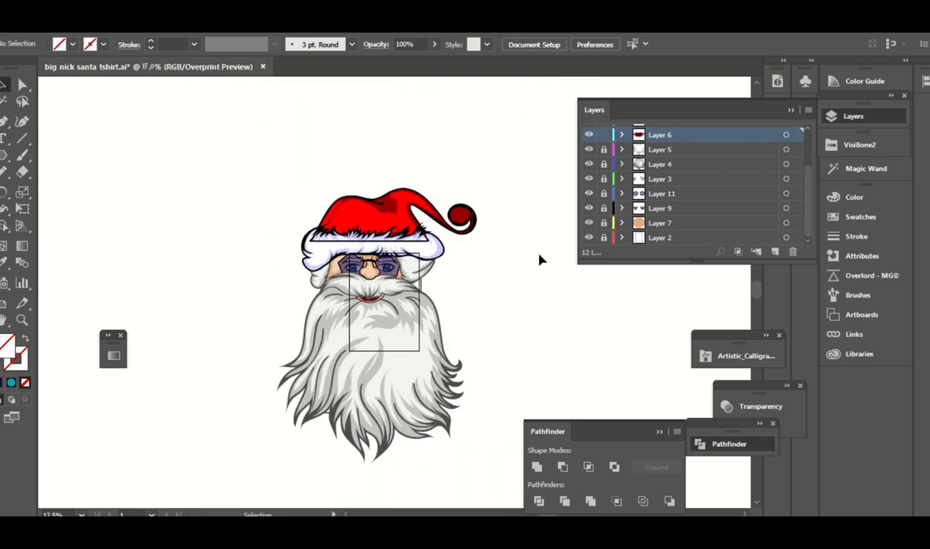
{"action": "key", "text": "ctrl+plus"}
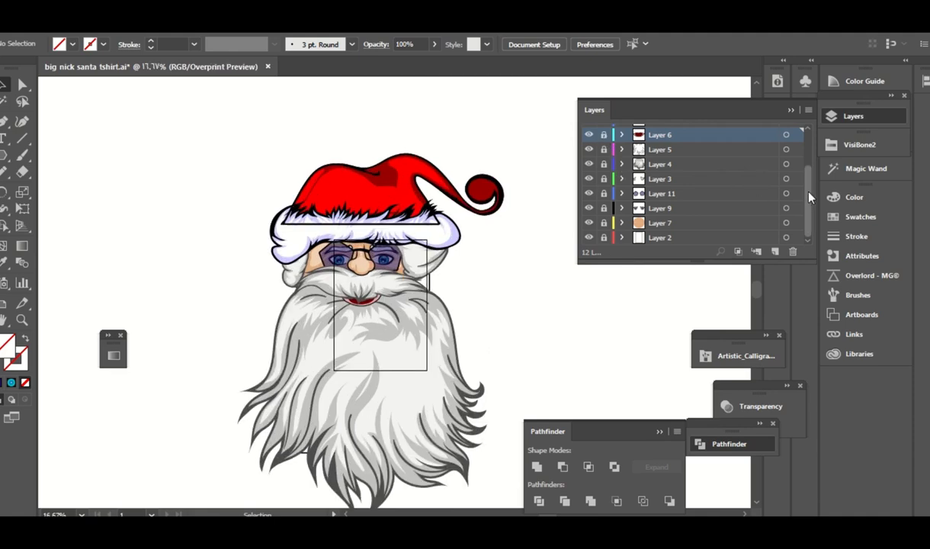
- Unlock Layer 8 and resize the hat to be slightly narrower and taller on Santa's head
{"action": "scroll", "coordinate": [809, 196], "scroll_direction": "up", "scroll_amount": 2}
{"action": "scroll", "coordinate": [444, 192], "scroll_direction": "up", "scroll_amount": 2}
{"action": "left_click_drag", "start_coordinate": [491, 201], "coordinate": [424, 254]}
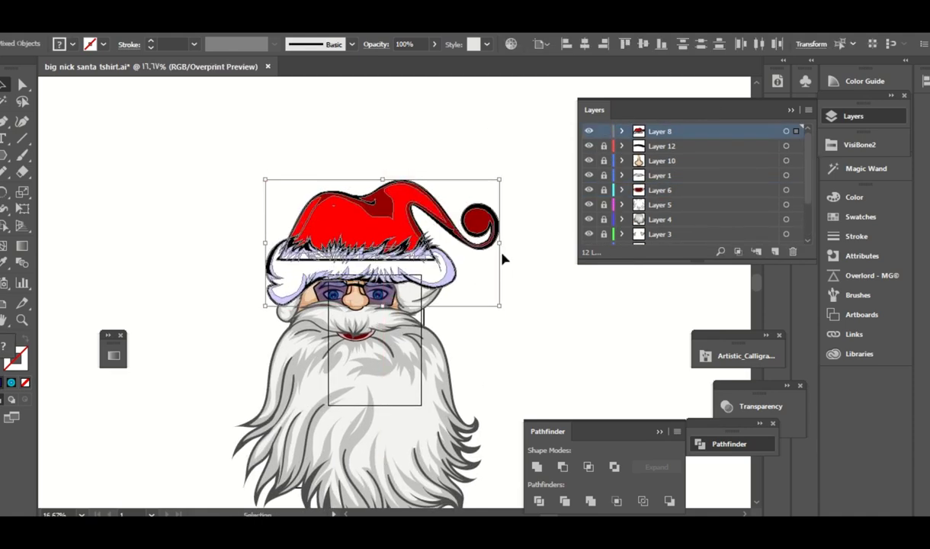
{"action": "left_click", "coordinate": [514, 267]}
{"action": "scroll", "coordinate": [465, 301], "scroll_direction": "down", "scroll_amount": 2}
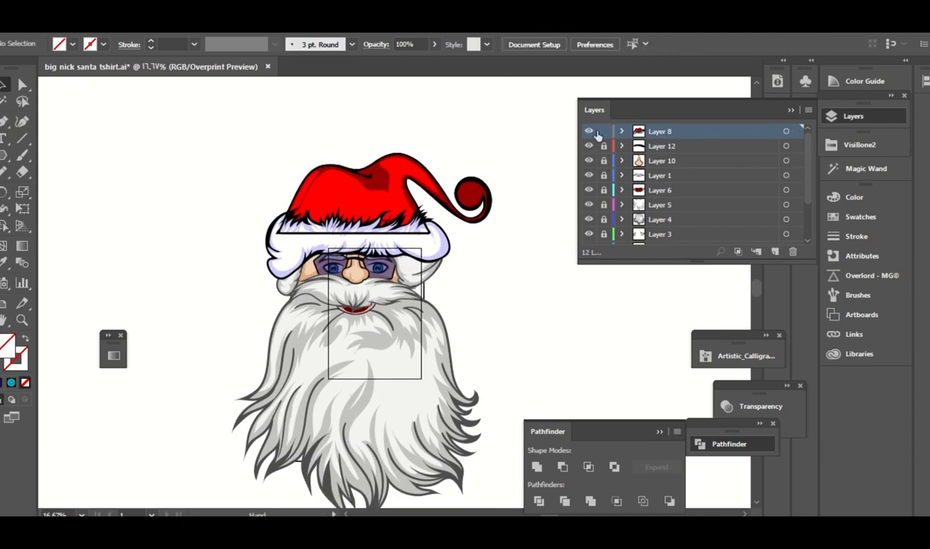
- Lock Layer 8 and unlock Layers 5, 4 and 3 for recolouring the beard and side hair
{"action": "scroll", "coordinate": [769, 184], "scroll_direction": "down", "scroll_amount": 2}
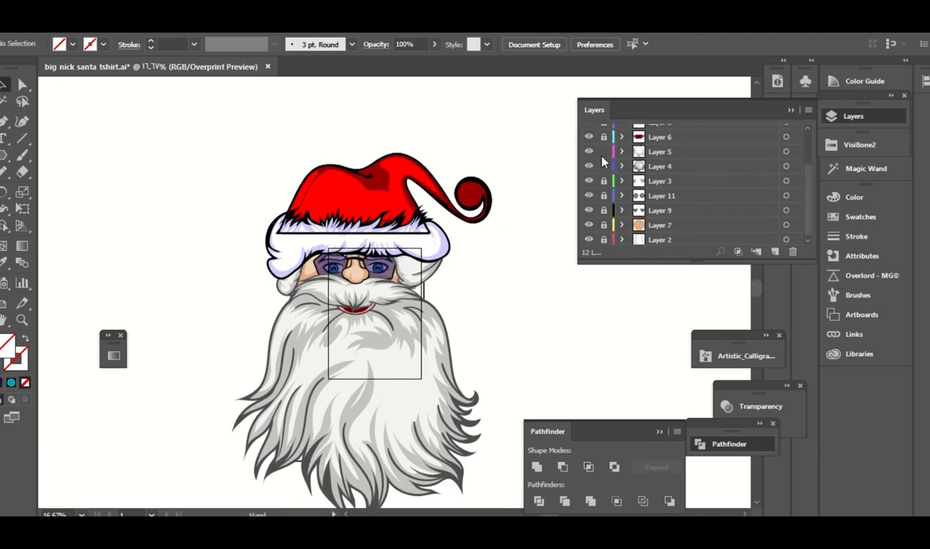
{"action": "scroll", "coordinate": [804, 221], "scroll_direction": "down", "scroll_amount": 1}
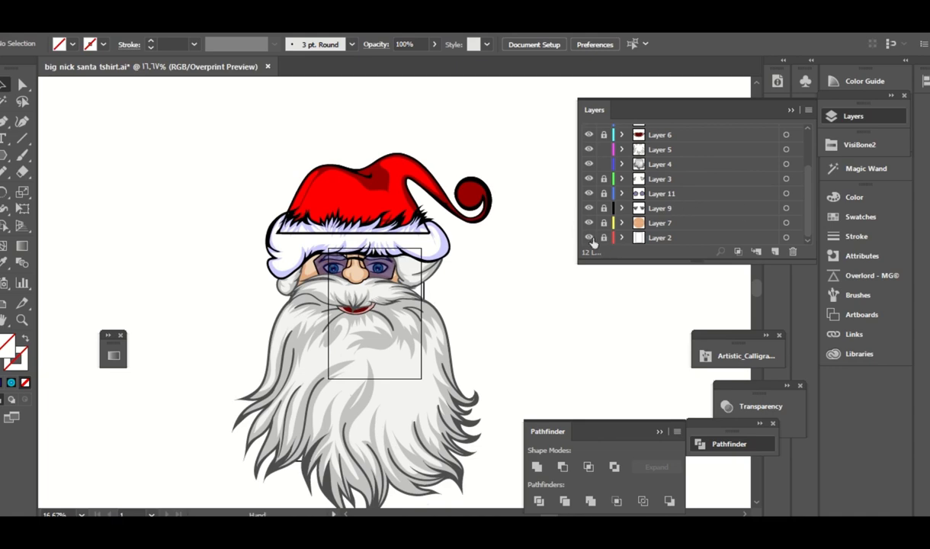
{"action": "scroll", "coordinate": [797, 220], "scroll_direction": "up", "scroll_amount": 4}
{"action": "scroll", "coordinate": [809, 206], "scroll_direction": "down", "scroll_amount": 2}
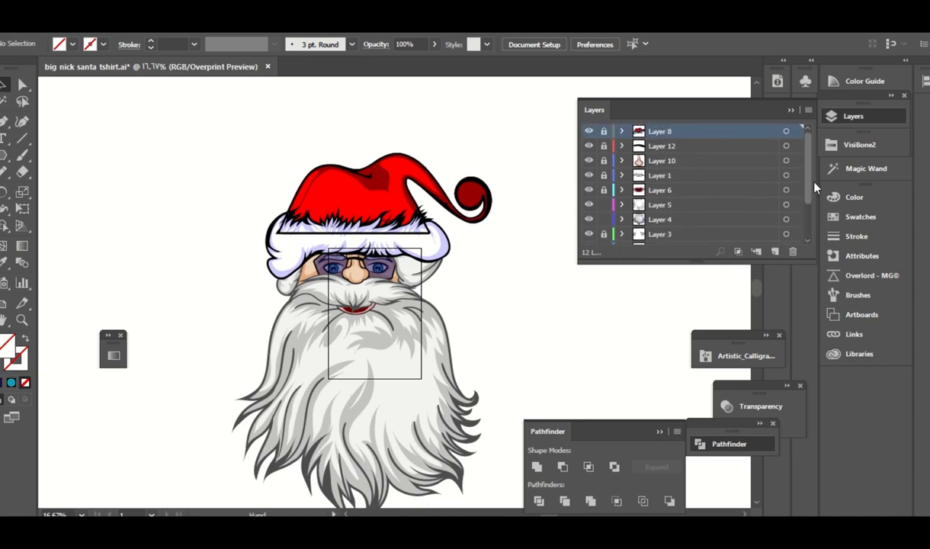
{"action": "scroll", "coordinate": [623, 200], "scroll_direction": "down", "scroll_amount": 1}
{"action": "key", "text": "ctrl+equal"}
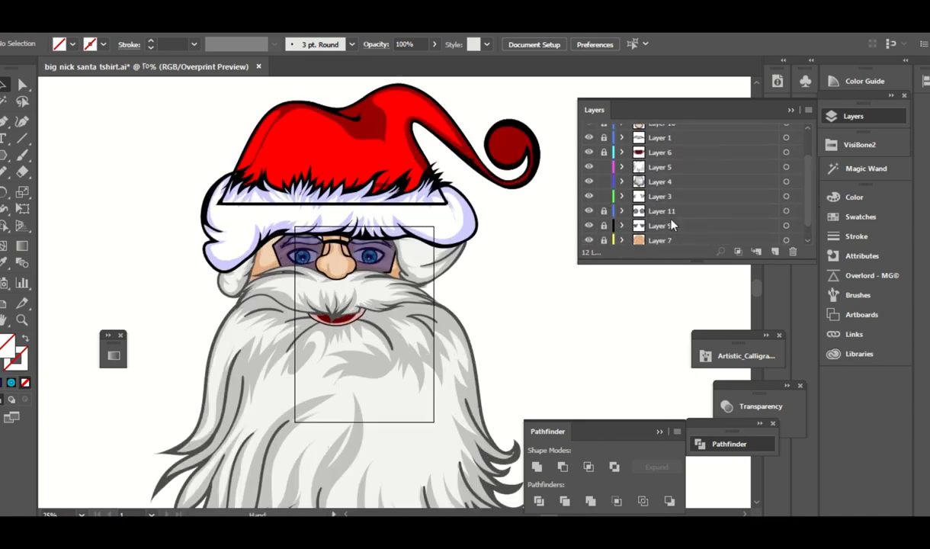
- Recolour the light grey base shapes of the beard and side hair white
{"action": "left_click", "coordinate": [405, 395]}
{"action": "left_click", "coordinate": [450, 251], "text": "shift"}
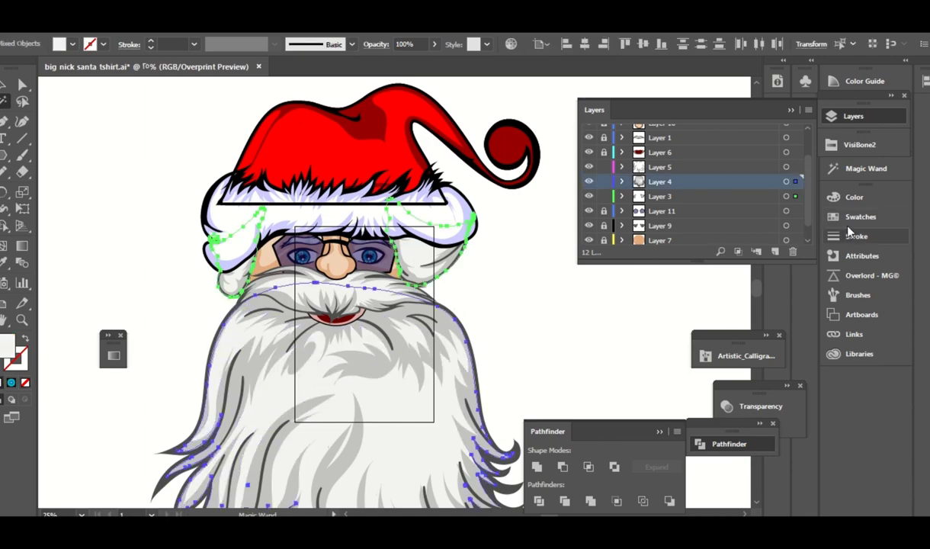
{"action": "left_click", "coordinate": [857, 217]}
{"action": "left_click", "coordinate": [580, 308]}
{"action": "scroll", "coordinate": [580, 324], "scroll_direction": "down", "scroll_amount": 2}
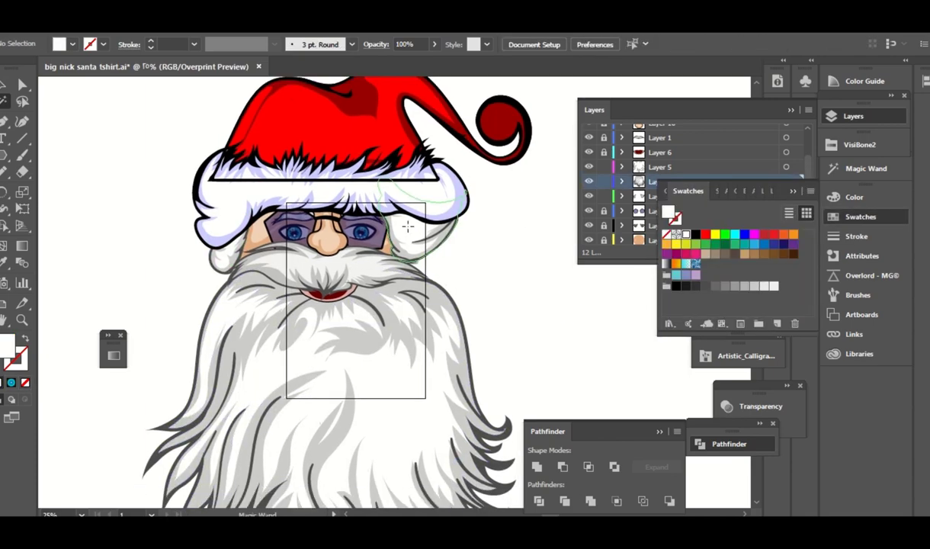
- Recolour the dark grey outline shapes of the beard and side hair black
{"action": "left_click_drag", "start_coordinate": [526, 269], "coordinate": [520, 255]}
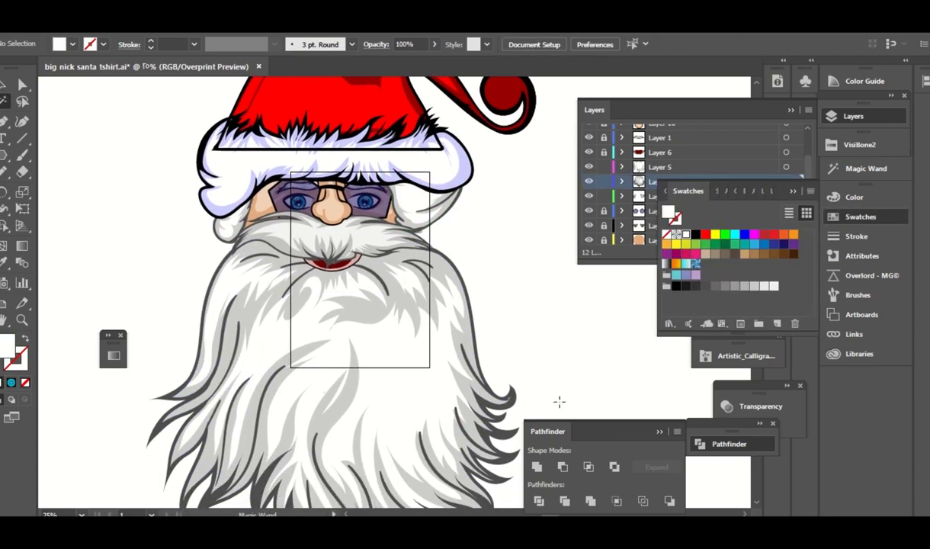
{"action": "scroll", "coordinate": [565, 336], "scroll_direction": "down", "scroll_amount": 1}
{"action": "scroll", "coordinate": [565, 334], "scroll_direction": "up", "scroll_amount": 1}
{"action": "key", "text": "ctrl+z"}
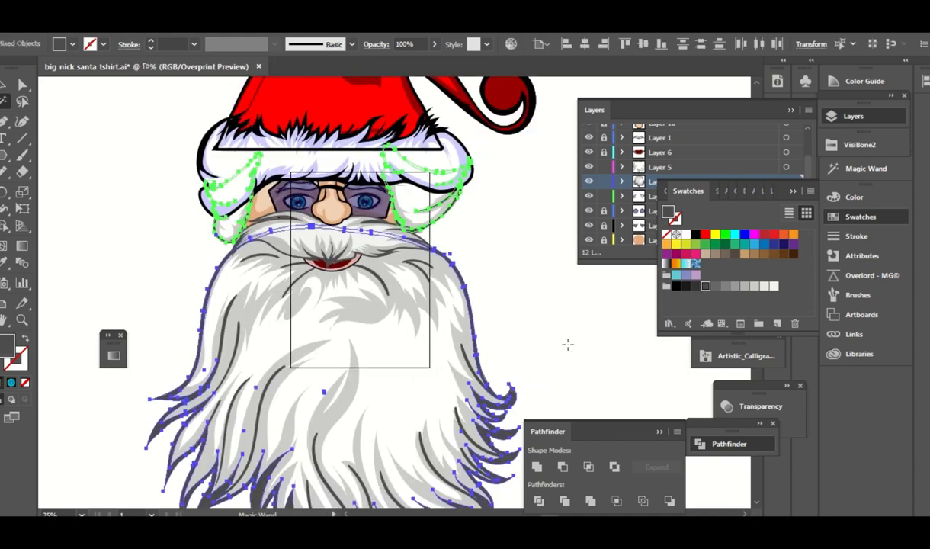
{"action": "left_click", "coordinate": [695, 234]}
{"action": "left_click", "coordinate": [613, 296]}
- Select all the beard's 5 pt strand lines on Layer 5 and set their stroke to black
{"action": "left_click", "coordinate": [462, 349]}
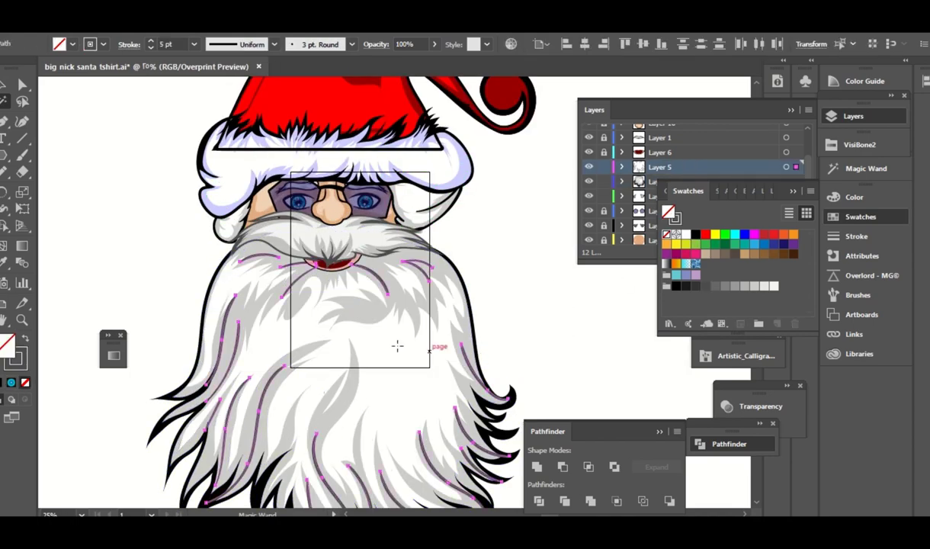
{"action": "key", "text": "x"}
{"action": "left_click", "coordinate": [674, 212]}
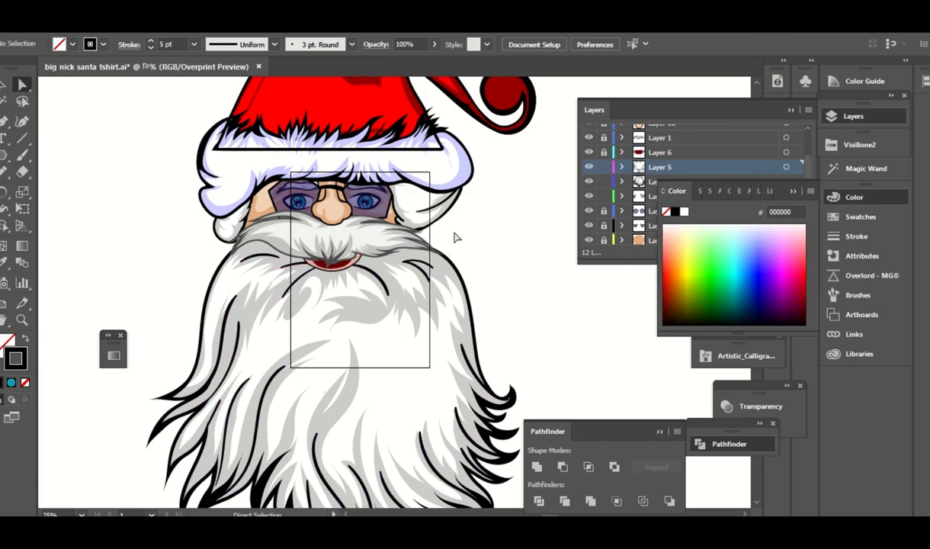
- Unlock Layer 1 and recolour the mustache's light grey base white
{"action": "key", "text": "v"}
{"action": "left_click", "coordinate": [426, 265]}
{"action": "left_click_drag", "start_coordinate": [433, 268], "coordinate": [425, 235]}
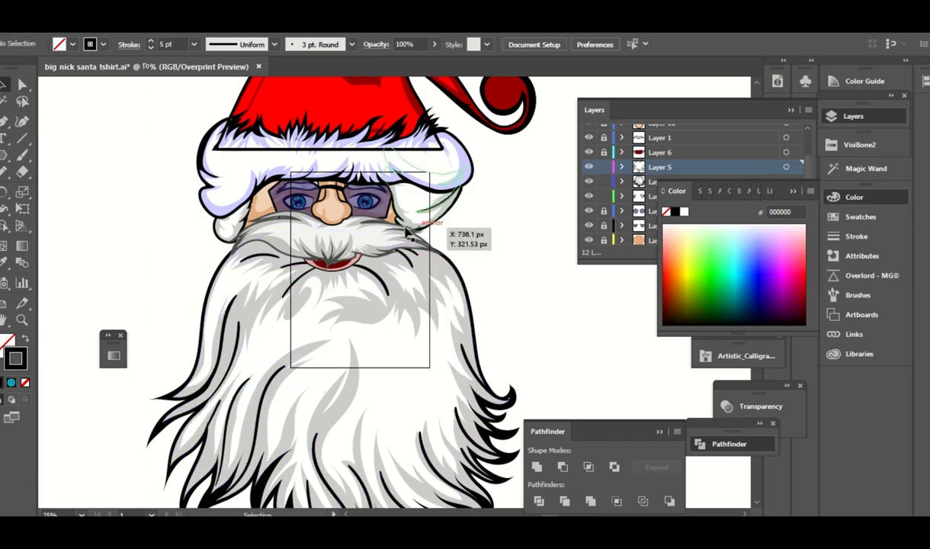
{"action": "key", "text": "ctrl+shift+a"}
{"action": "key", "text": "ctrl+="}
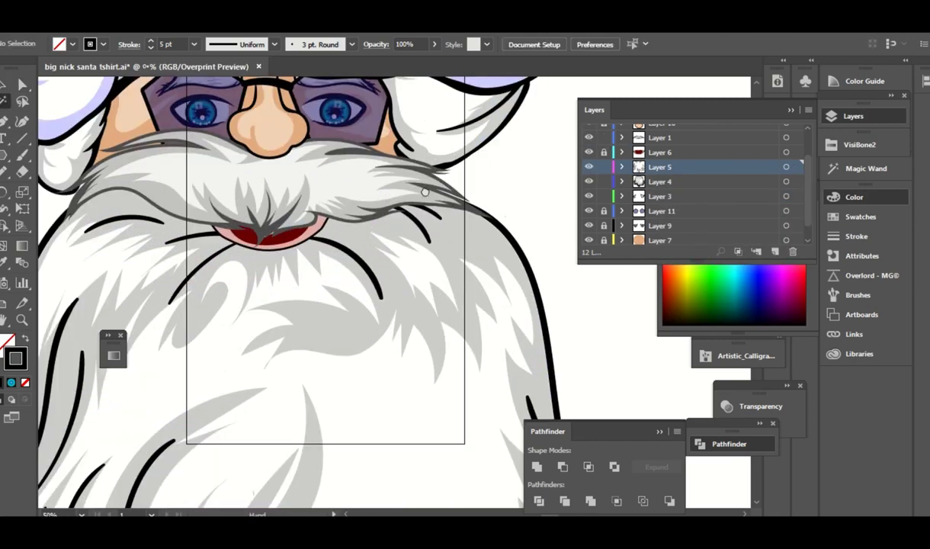
{"action": "left_click", "coordinate": [785, 138]}
{"action": "left_click", "coordinate": [2, 263]}
{"action": "key", "text": "y"}
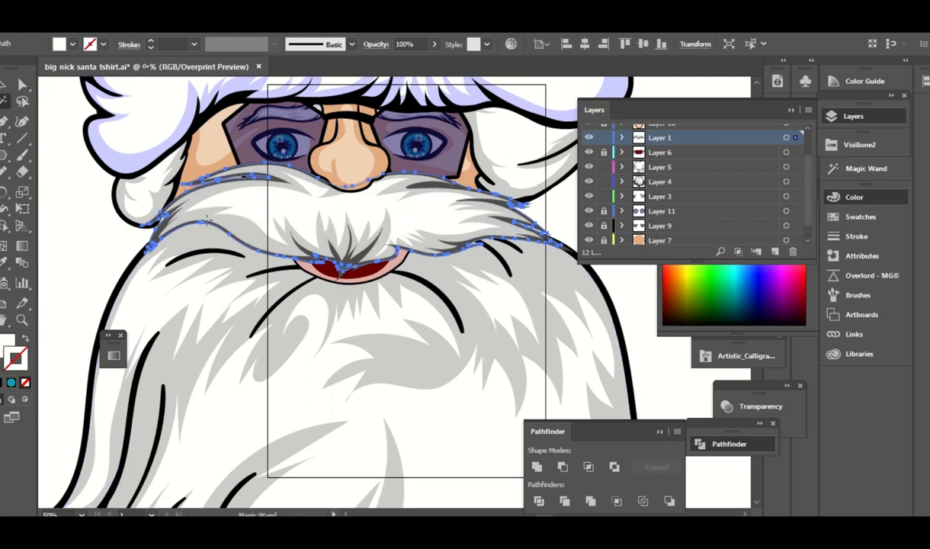
- Recolour the mustache's dark grey outlines and strands black
{"action": "left_click", "coordinate": [226, 229]}
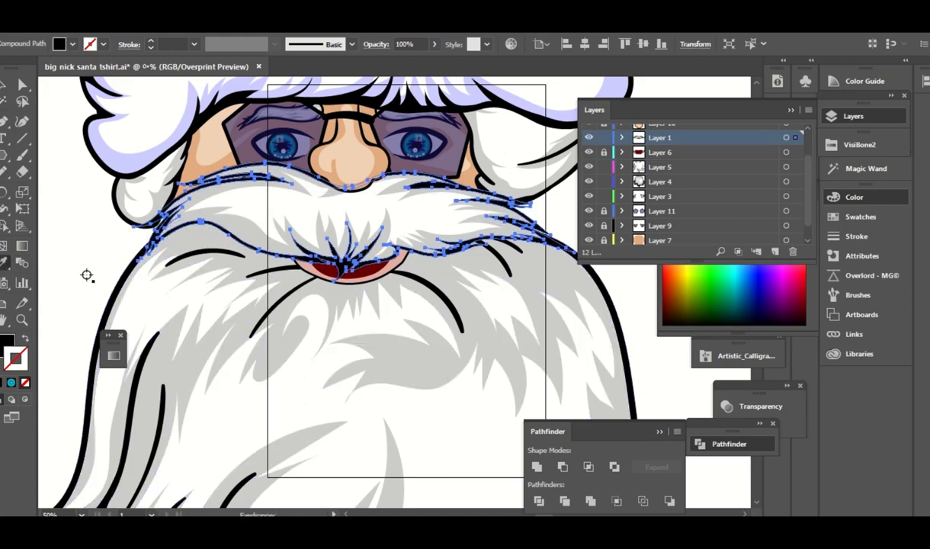
{"action": "key", "text": "a"}
{"action": "key", "text": "ctrl+shift+a"}
{"action": "key", "text": "ctrl+minus"}
{"action": "key", "text": "v"}
{"action": "key", "text": "ctrl+minus"}
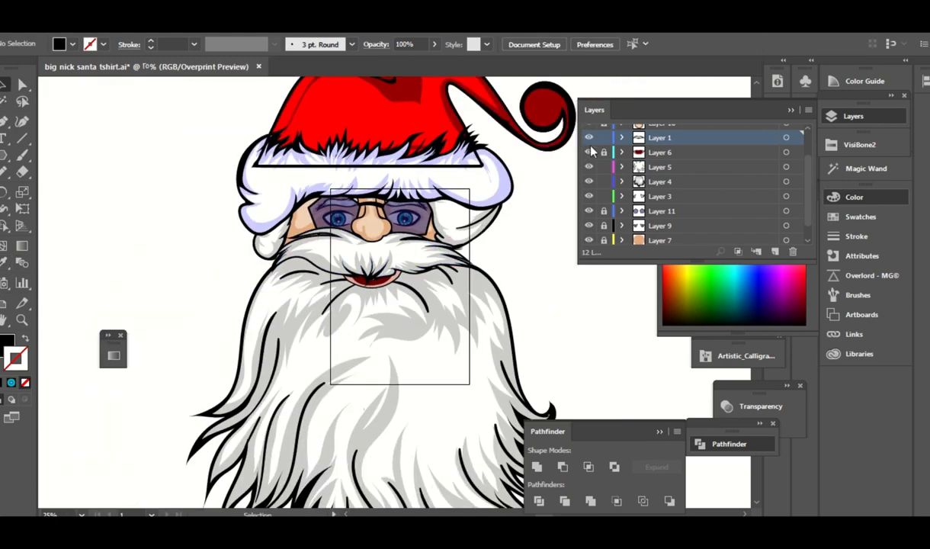
- Unlock Layer 6 and raise the mouth group so less of it shows beneath the mustache
{"action": "key", "text": "ctrl+plus"}
{"action": "key", "text": "ctrl+plus"}
{"action": "key", "text": "ctrl+plus"}
{"action": "left_click", "coordinate": [331, 252]}
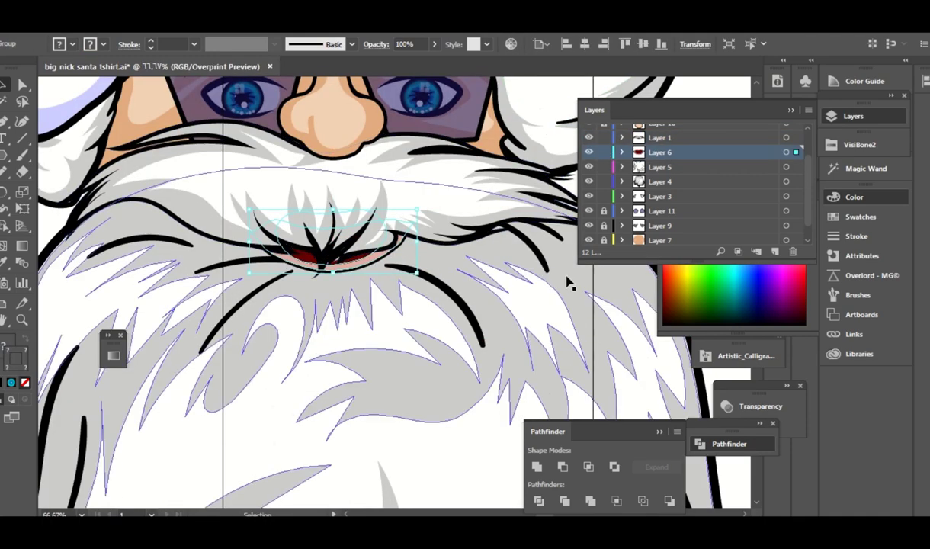
{"action": "key", "text": "ctrl+minus"}
{"action": "key", "text": "ctrl+minus"}
{"action": "key", "text": "ctrl+minus"}
{"action": "key", "text": "ctrl+minus"}
{"action": "key", "text": "a"}
{"action": "key", "text": "ctrl+shift+a"}
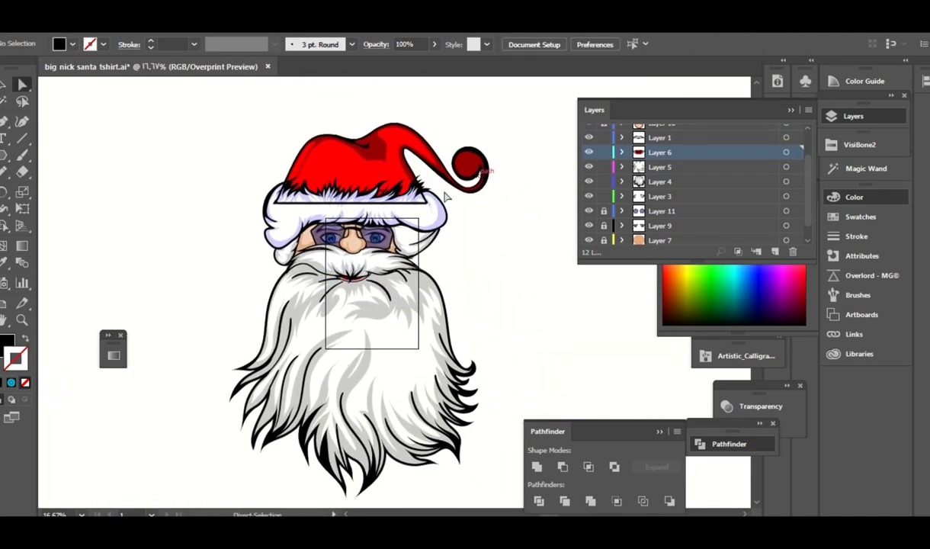
- Make the Layer 6 mouth group slightly narrower and adjust its placement beneath the mustache
{"action": "left_click", "coordinate": [786, 151]}
{"action": "key", "text": "v"}
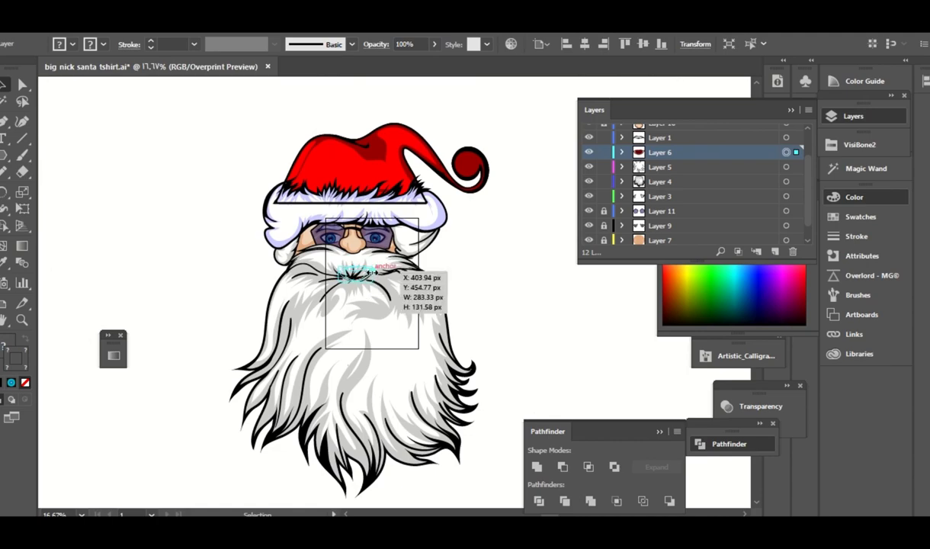
{"action": "left_click", "coordinate": [542, 260]}
{"action": "key", "text": "ctrl+plus"}
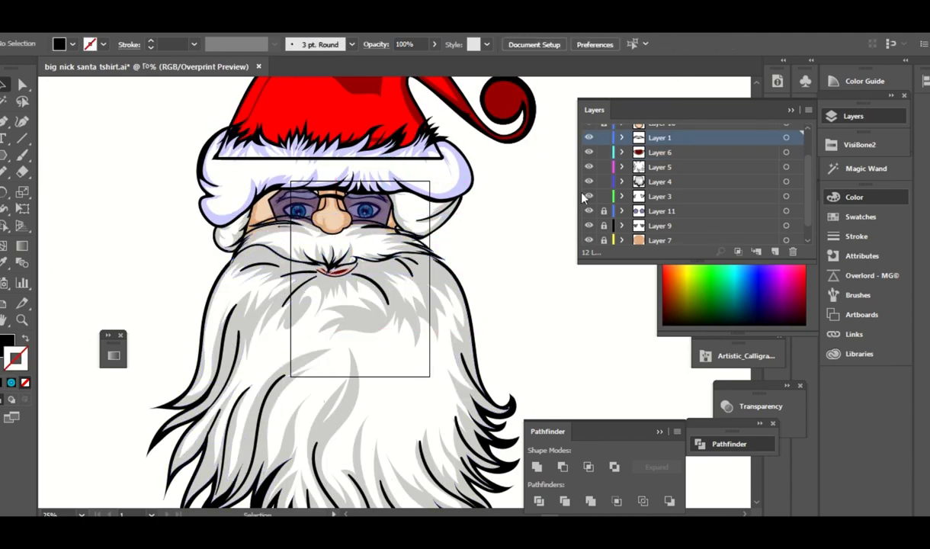
{"action": "left_click", "coordinate": [305, 337]}
- Lock Layers 1, 6, 5, 4 and 3 and save the document
{"action": "key", "text": "ctrl+minus"}
{"action": "key", "text": "ctrl+minus"}
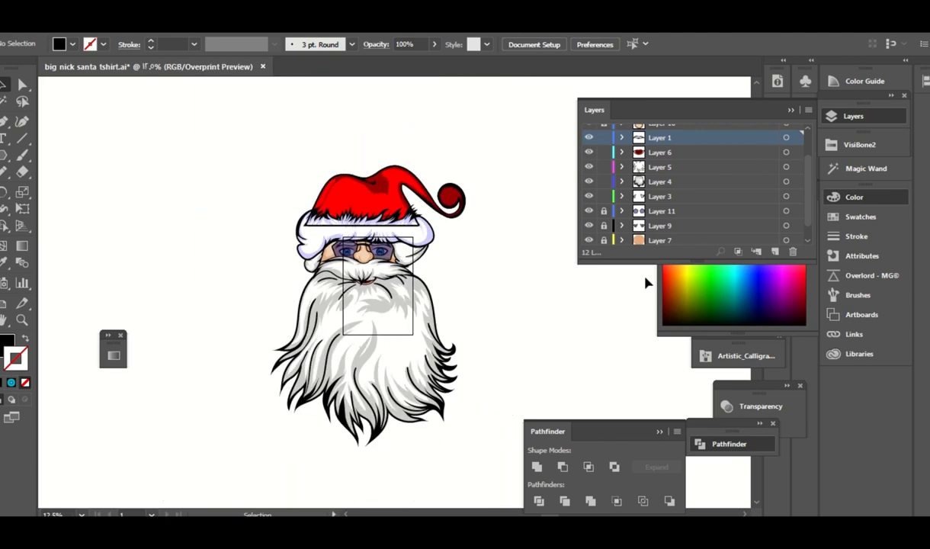
{"action": "key", "text": "a"}
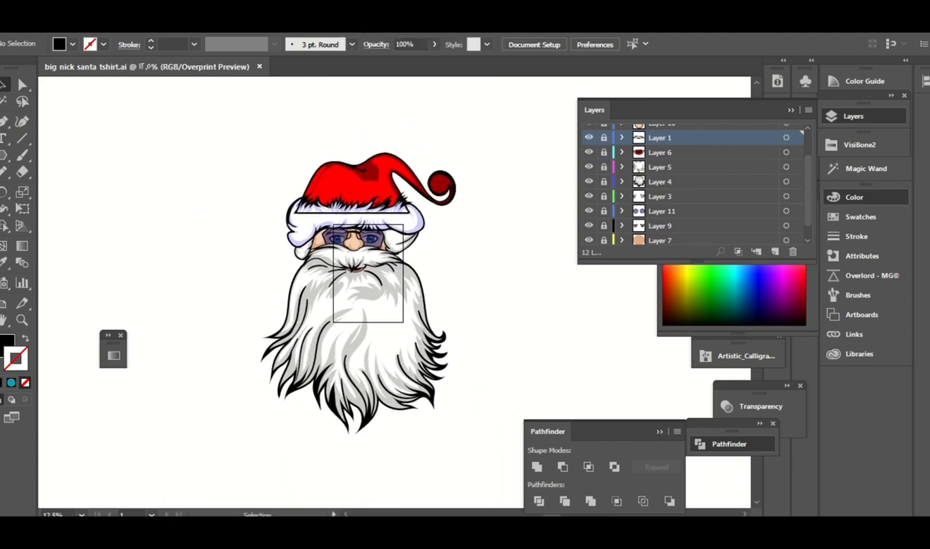
- Unlock Layer 2 and enlarge its rectangle into a backdrop that surrounds the whole Santa
{"action": "scroll", "coordinate": [760, 176], "scroll_direction": "down", "scroll_amount": 1}
{"action": "left_click", "coordinate": [686, 238]}
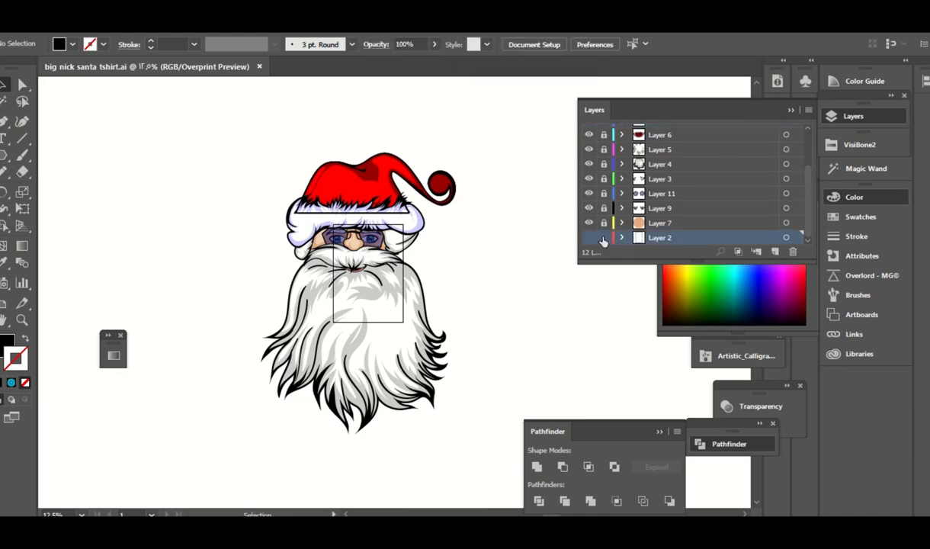
{"action": "key", "text": "ctrl+minus"}
{"action": "key", "text": "ctrl+a"}
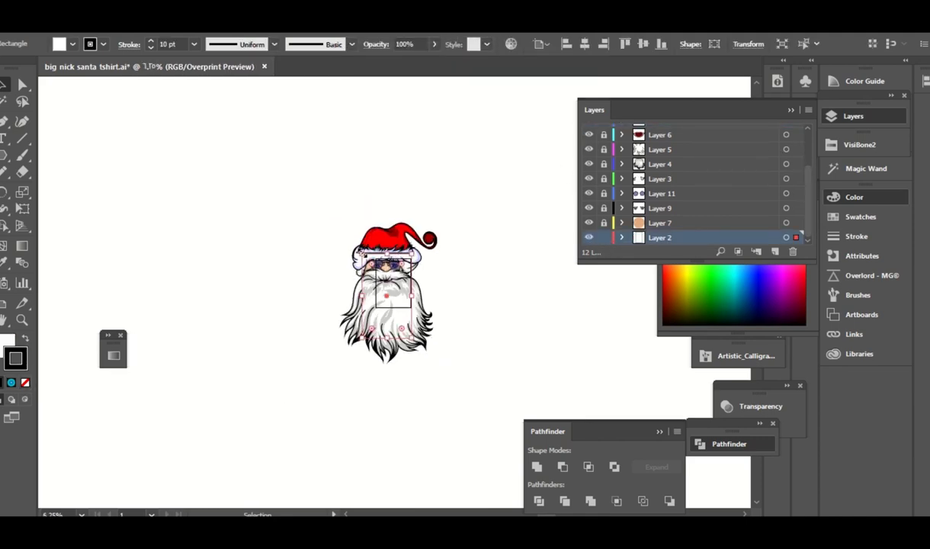
{"action": "left_click_drag", "start_coordinate": [412, 337], "coordinate": [488, 407]}
{"action": "left_click_drag", "start_coordinate": [298, 196], "coordinate": [288, 187]}
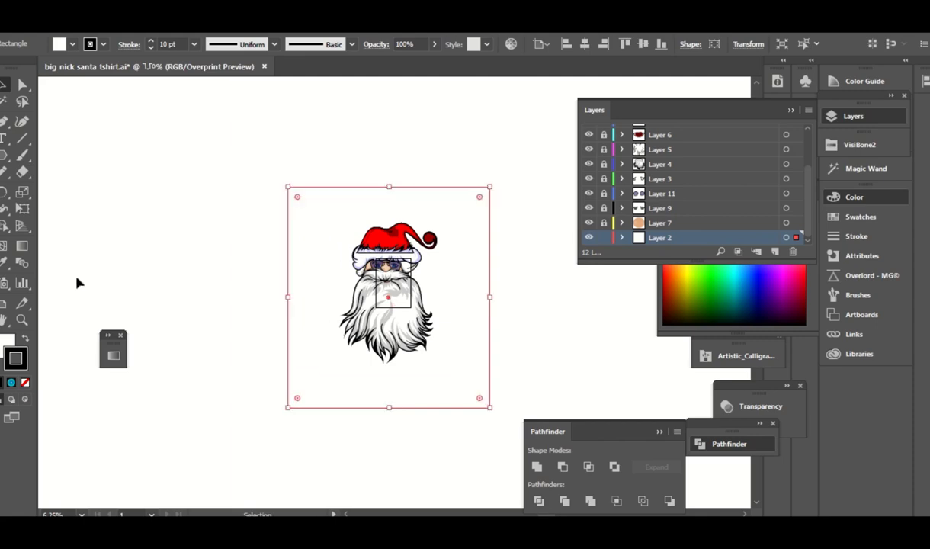
- Fill the Layer 2 backdrop rectangle black and lock the layer
{"action": "key", "text": "F6"}
{"action": "left_click", "coordinate": [674, 212]}
{"action": "left_click", "coordinate": [794, 191]}
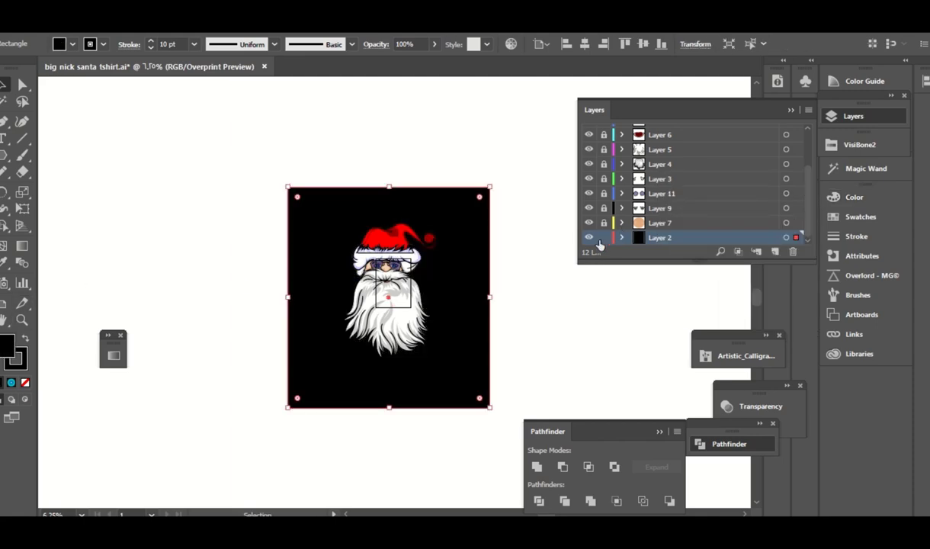
{"action": "left_click", "coordinate": [571, 228]}
- Add a new layer directly above Layer 2 and place red point text on it above the hat
{"action": "key", "text": "ctrl+plus"}
{"action": "left_click", "coordinate": [775, 253]}
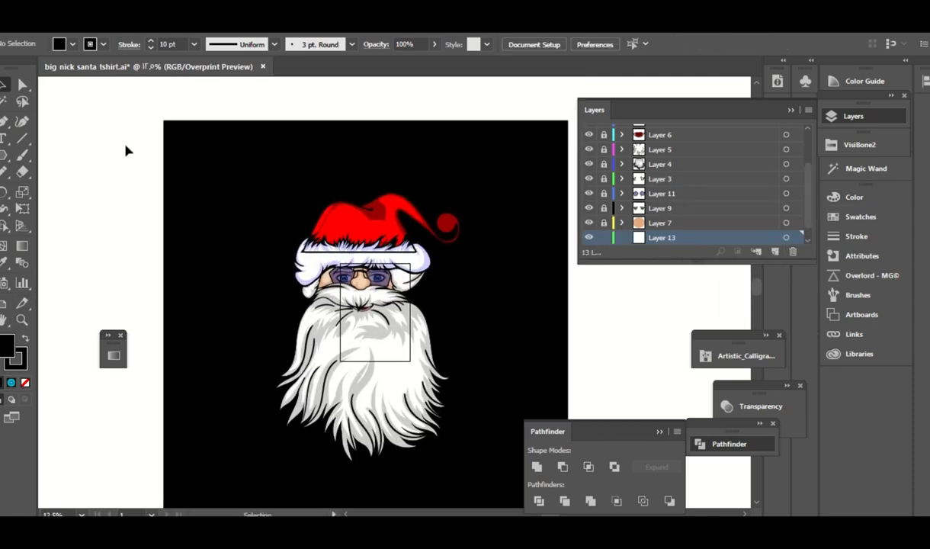
{"action": "key", "text": "t"}
{"action": "left_click", "coordinate": [307, 173]}
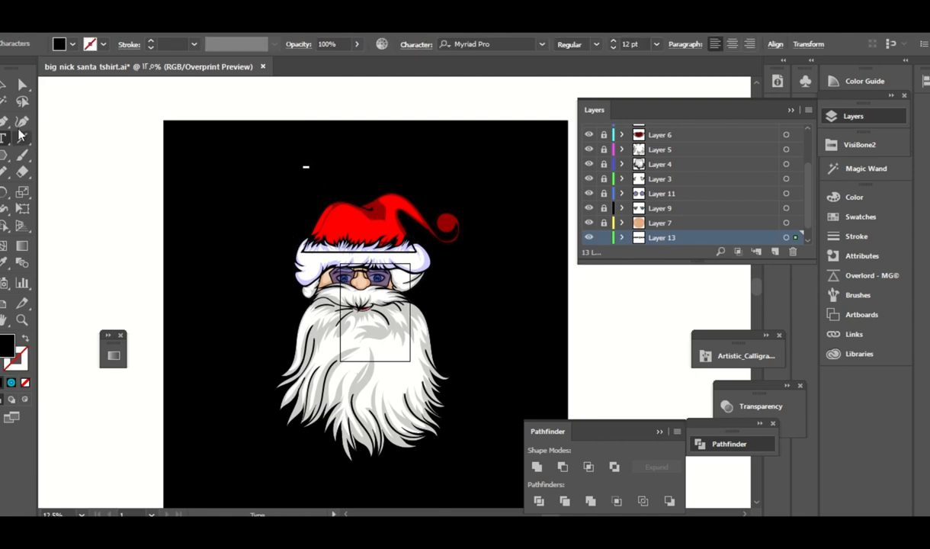
{"action": "left_click", "coordinate": [5, 85]}
{"action": "left_click", "coordinate": [860, 216]}
{"action": "left_click", "coordinate": [705, 234]}
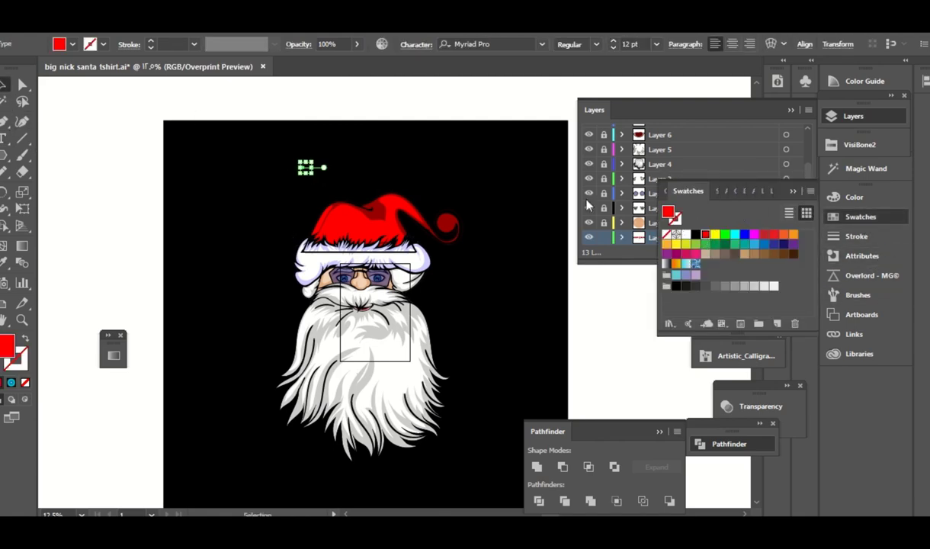
- Enlarge the red text to about 202 pt, place it above the hat and change it to "BIG NICK ENERGY"
{"action": "left_click_drag", "start_coordinate": [316, 174], "coordinate": [499, 255]}
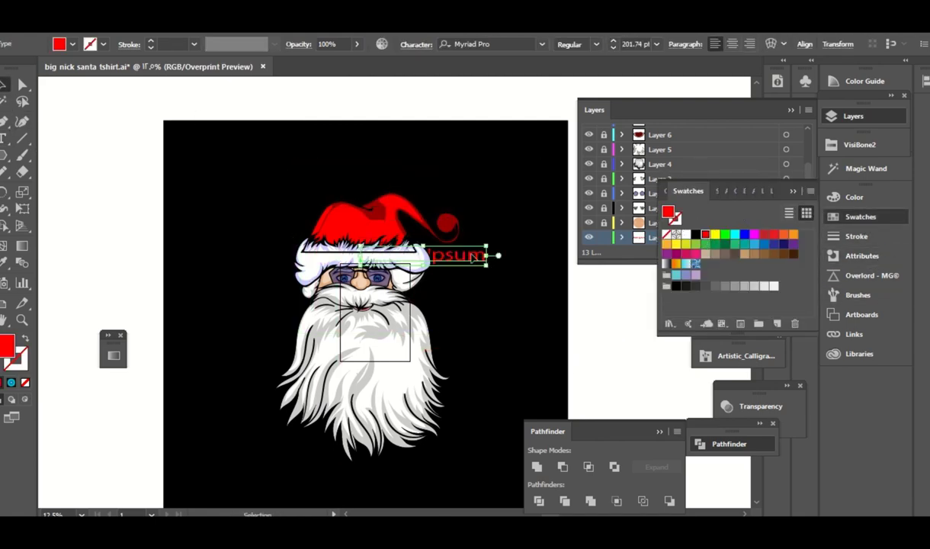
{"action": "left_click_drag", "start_coordinate": [412, 255], "coordinate": [381, 156]}
{"action": "triple_click", "coordinate": [363, 156]}
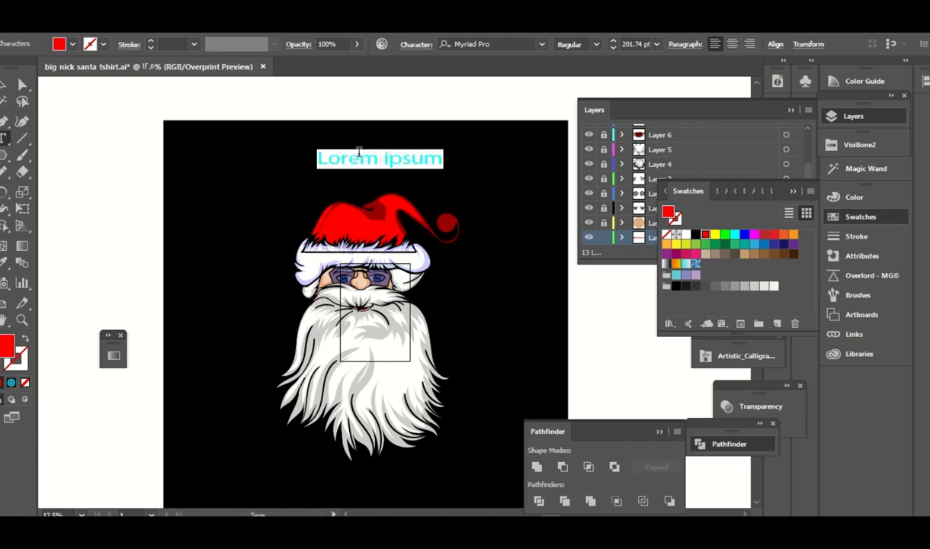
{"action": "type", "text": "BIG NICK ENERGY"}
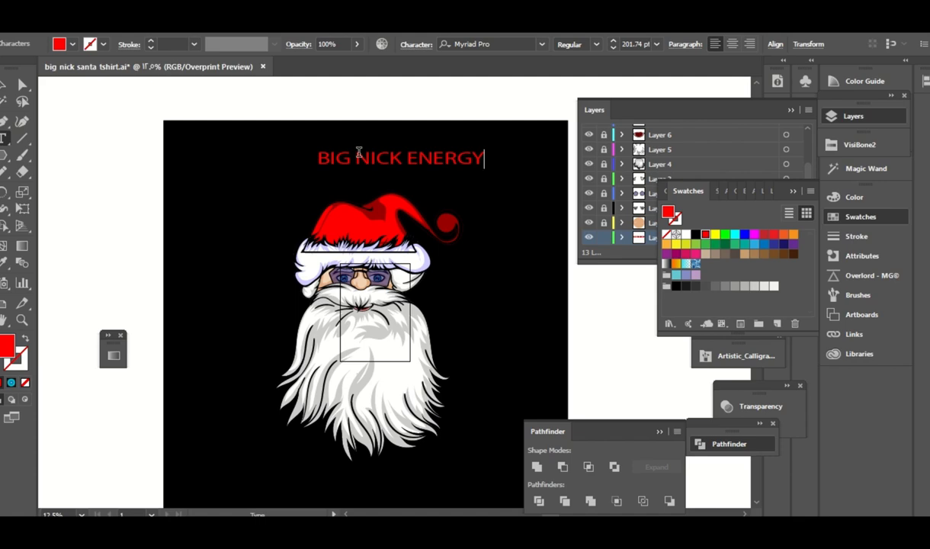
{"action": "left_click", "coordinate": [4, 84]}
- Split ENERGY off into its own text object, enlarge it and place it below the beard
{"action": "triple_click", "coordinate": [465, 157]}
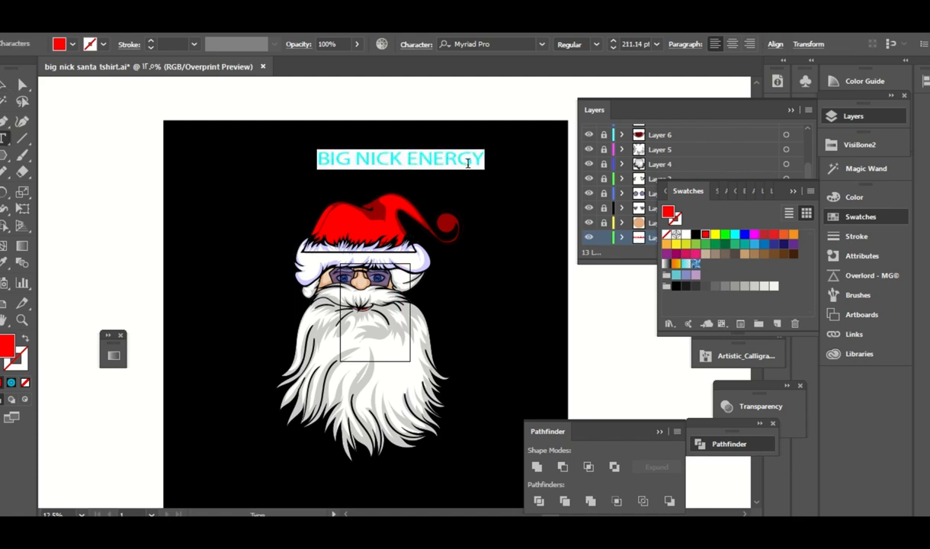
{"action": "left_click_drag", "start_coordinate": [407, 158], "coordinate": [422, 178]}
{"action": "key", "text": "ctrl+x"}
{"action": "key", "text": "Escape"}
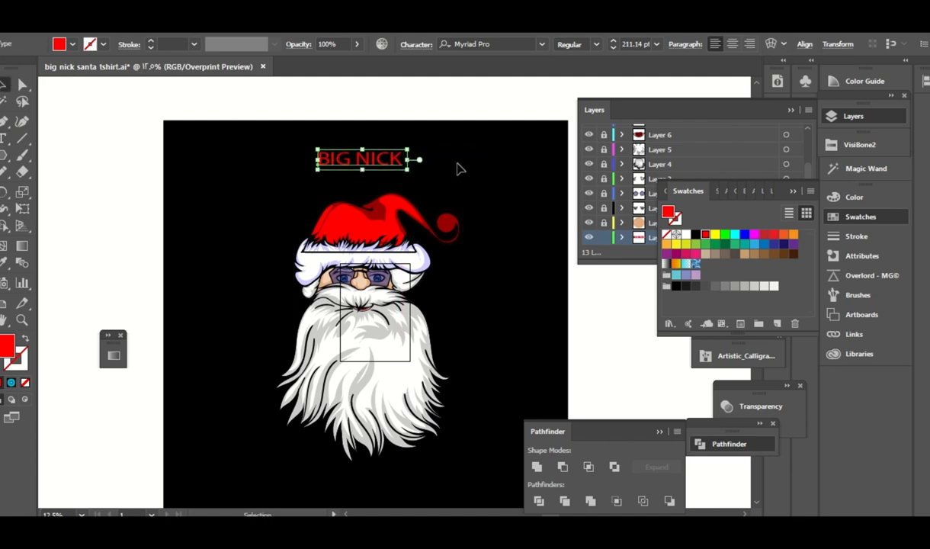
{"action": "key", "text": "ctrl+v"}
{"action": "left_click_drag", "start_coordinate": [423, 292], "coordinate": [441, 435]}
{"action": "scroll", "coordinate": [470, 230], "scroll_direction": "up", "scroll_amount": 2}
- Cut NICK from the remaining text, then enlarge BIG and place it above and left of the hat
{"action": "left_click", "coordinate": [335, 153]}
{"action": "double_click", "coordinate": [312, 153]}
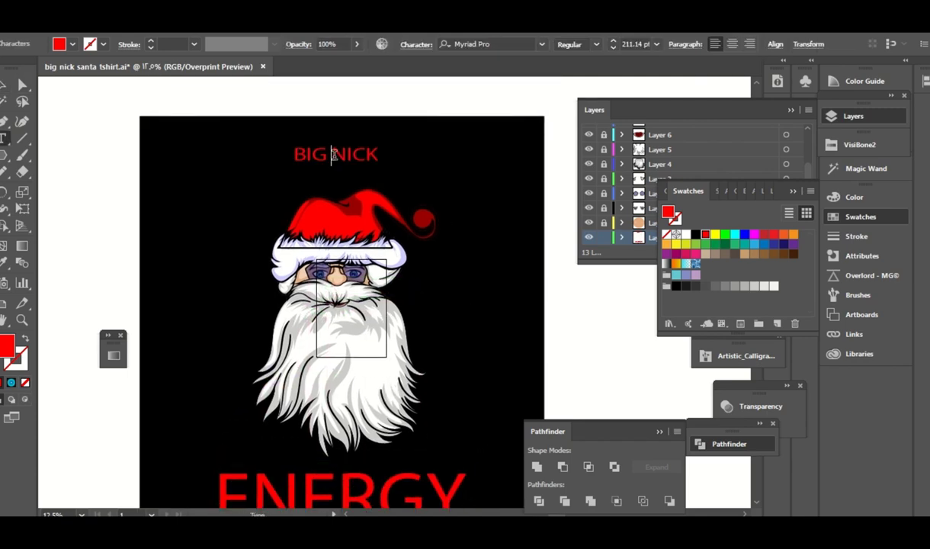
{"action": "double_click", "coordinate": [342, 155]}
{"action": "key", "text": "BackSpace"}
{"action": "key", "text": "Escape"}
{"action": "left_click_drag", "start_coordinate": [333, 162], "coordinate": [447, 208]}
{"action": "left_click_drag", "start_coordinate": [427, 183], "coordinate": [278, 179]}
- Paste NICK as its own text object, place it beside BIG above the hat and enlarge it to match
{"action": "left_click", "coordinate": [490, 181]}
{"action": "key", "text": "ctrl+v"}
{"action": "left_click_drag", "start_coordinate": [405, 291], "coordinate": [398, 166]}
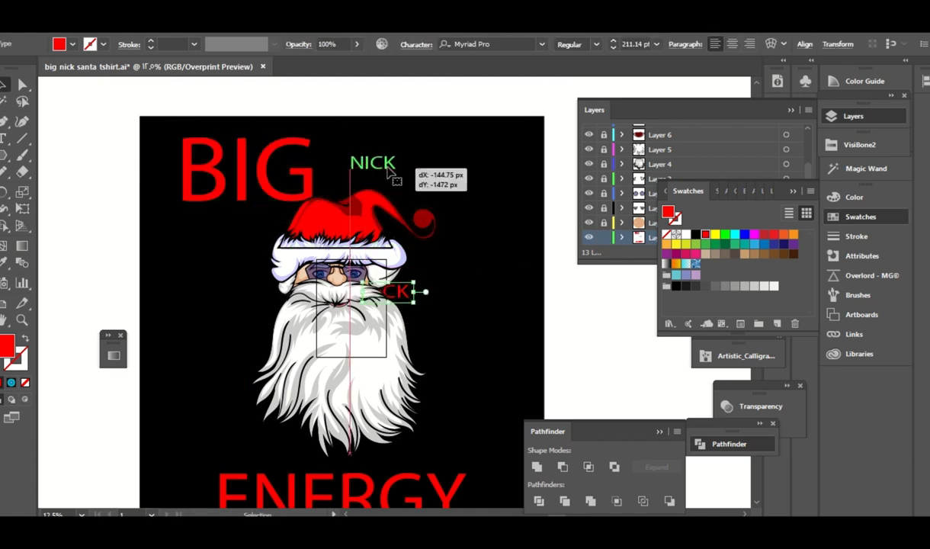
{"action": "left_click_drag", "start_coordinate": [453, 199], "coordinate": [472, 175]}
{"action": "left_click_drag", "start_coordinate": [477, 210], "coordinate": [504, 228]}
- Recolour the BIG, NICK and ENERGY texts white
{"action": "left_click", "coordinate": [443, 167]}
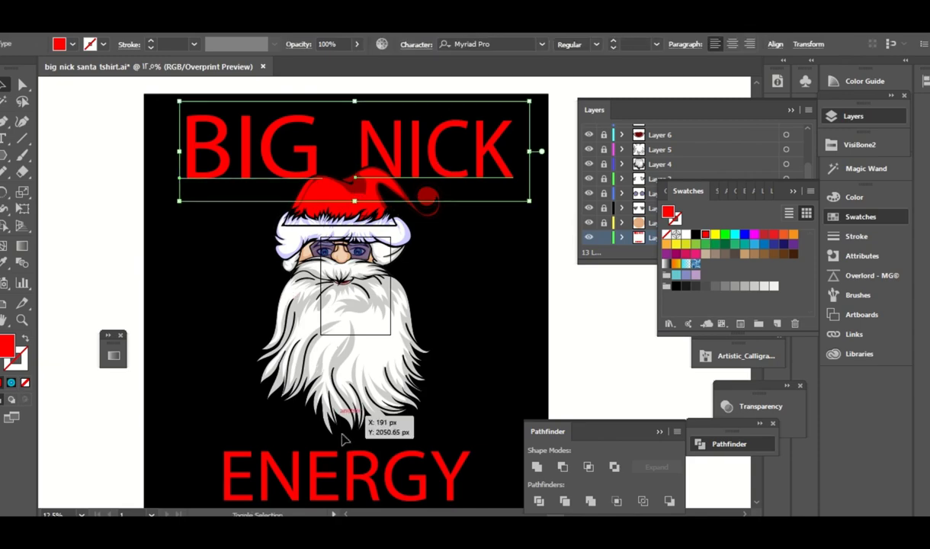
{"action": "scroll", "coordinate": [398, 290], "scroll_direction": "down", "scroll_amount": 3}
{"action": "scroll", "coordinate": [446, 243], "scroll_direction": "right", "scroll_amount": 3}
{"action": "scroll", "coordinate": [530, 195], "scroll_direction": "up", "scroll_amount": 2}
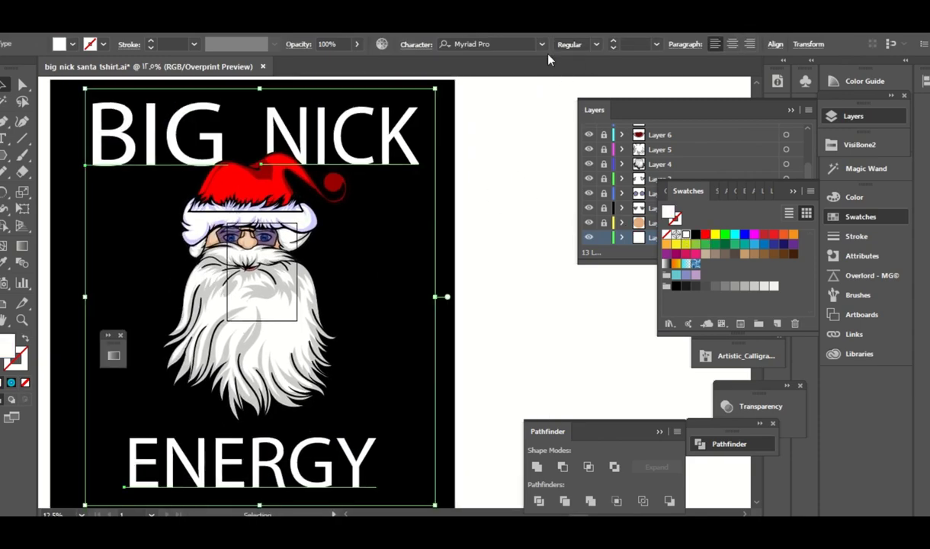
- Set the font of all three words to Ravie
{"action": "left_click", "coordinate": [541, 44]}
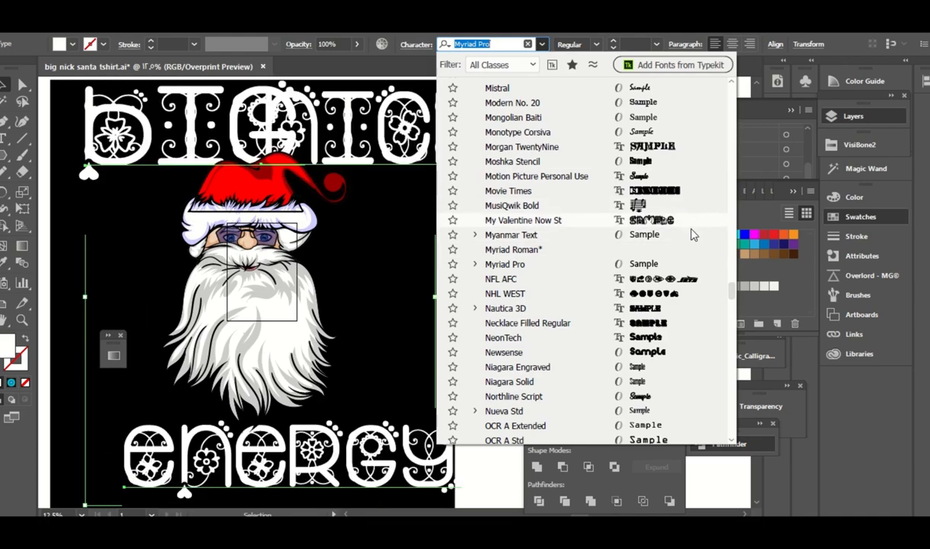
{"action": "scroll", "coordinate": [692, 234], "scroll_direction": "down", "scroll_amount": 6}
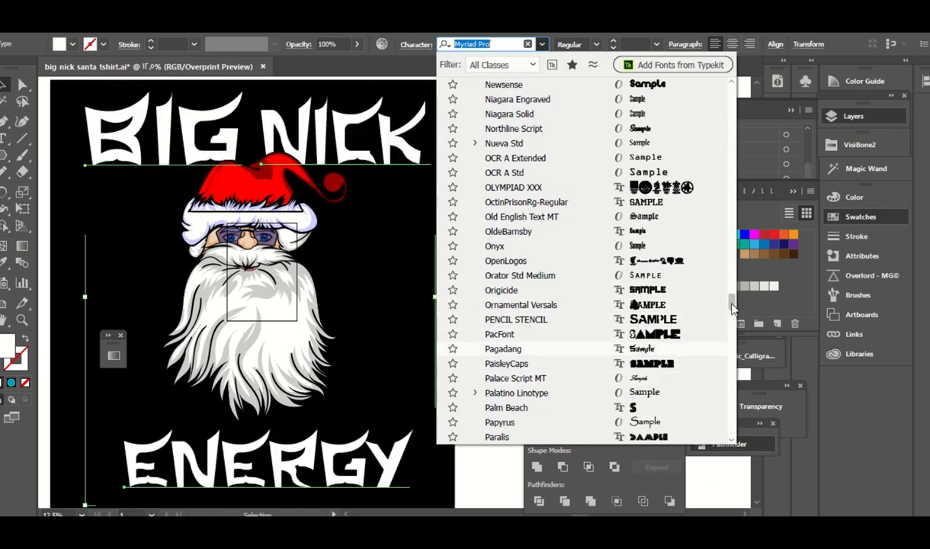
{"action": "scroll", "coordinate": [659, 229], "scroll_direction": "down", "scroll_amount": 6}
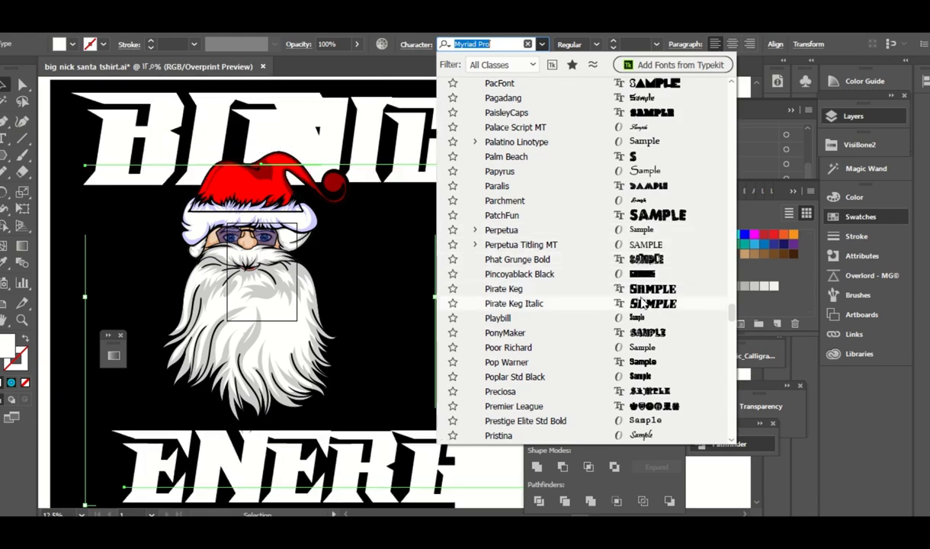
{"action": "scroll", "coordinate": [734, 319], "scroll_direction": "down", "scroll_amount": 5}
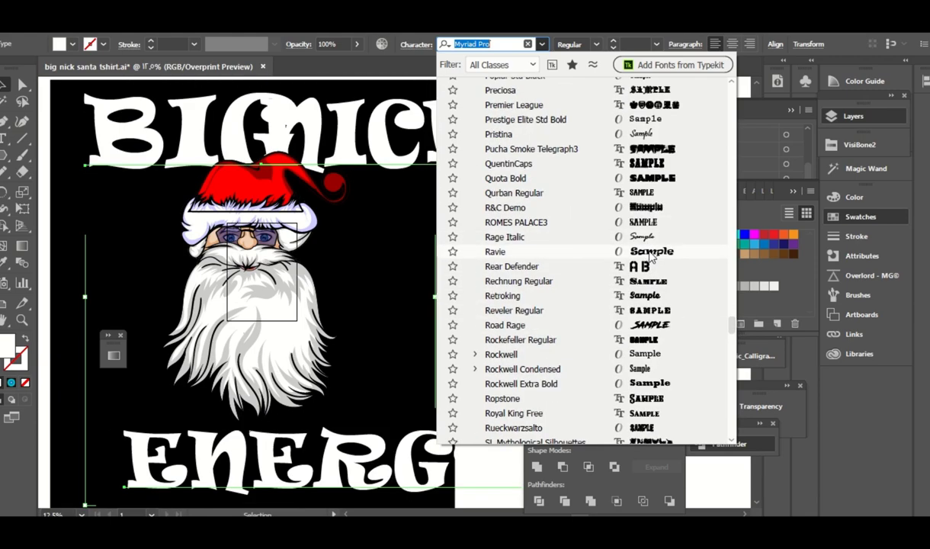
{"action": "left_click", "coordinate": [649, 257]}
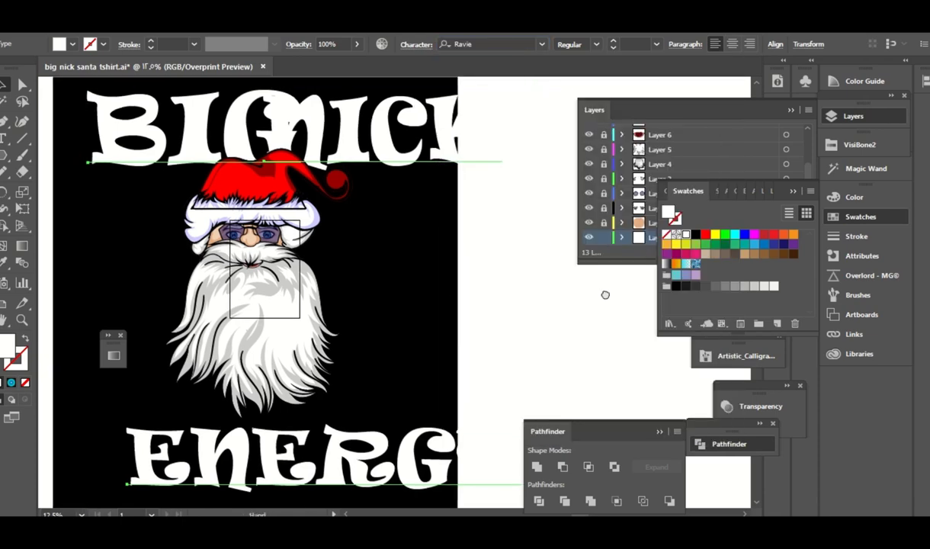
- Scale down BIG and NICK and place them side by side above the hat without overlapping
{"action": "left_click", "coordinate": [474, 208]}
{"action": "left_click", "coordinate": [449, 169]}
{"action": "left_click_drag", "start_coordinate": [564, 208], "coordinate": [394, 135]}
{"action": "key", "text": "ctrl+z"}
{"action": "left_click_drag", "start_coordinate": [419, 169], "coordinate": [457, 145]}
{"action": "left_click_drag", "start_coordinate": [187, 134], "coordinate": [187, 169]}
{"action": "left_click_drag", "start_coordinate": [381, 141], "coordinate": [377, 152]}
{"action": "key", "text": "ctrl+minus"}
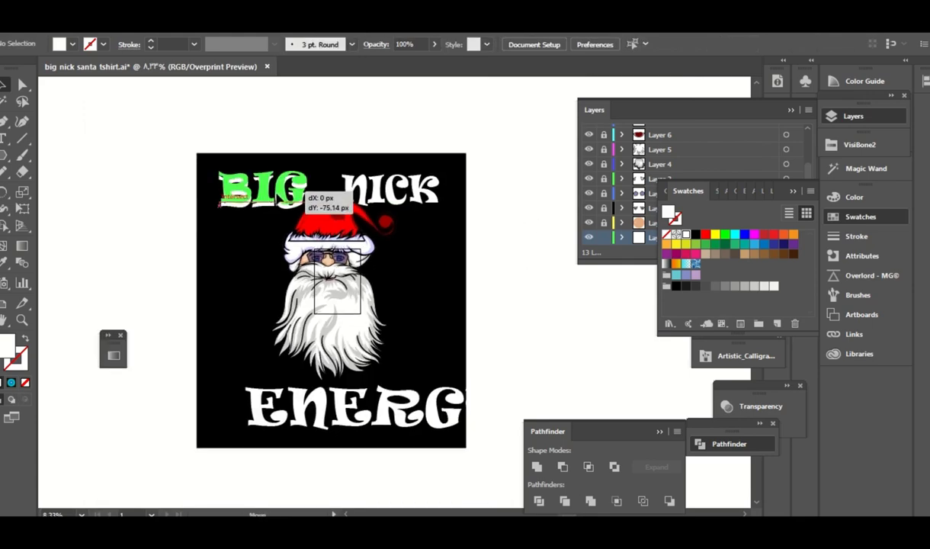
- Shrink ENERGY to about 760 pt and centre it below the beard
{"action": "left_click_drag", "start_coordinate": [488, 427], "coordinate": [439, 430]}
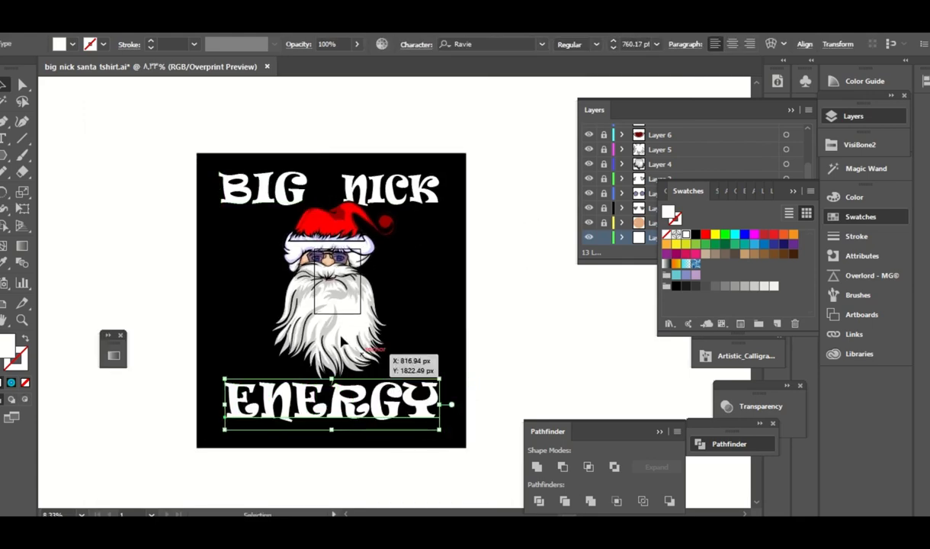
{"action": "scroll", "coordinate": [366, 328], "scroll_direction": "right", "scroll_amount": 2}
{"action": "left_click", "coordinate": [407, 272]}
{"action": "left_click", "coordinate": [385, 389]}
{"action": "left_click", "coordinate": [385, 176]}
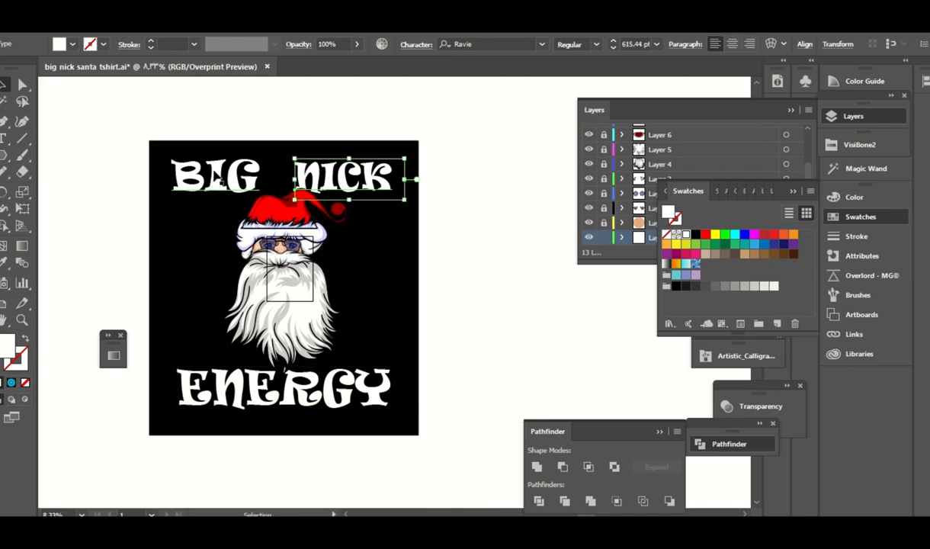
- Try an Arc warp on BIG with a 23% horizontal bend and about -14% horizontal distortion
{"action": "left_click", "coordinate": [275, 205]}
{"action": "left_click", "coordinate": [216, 177]}
{"action": "left_click", "coordinate": [282, 23]}
{"action": "mouse_move", "coordinate": [176, 23]}
{"action": "mouse_move", "coordinate": [251, 202]}
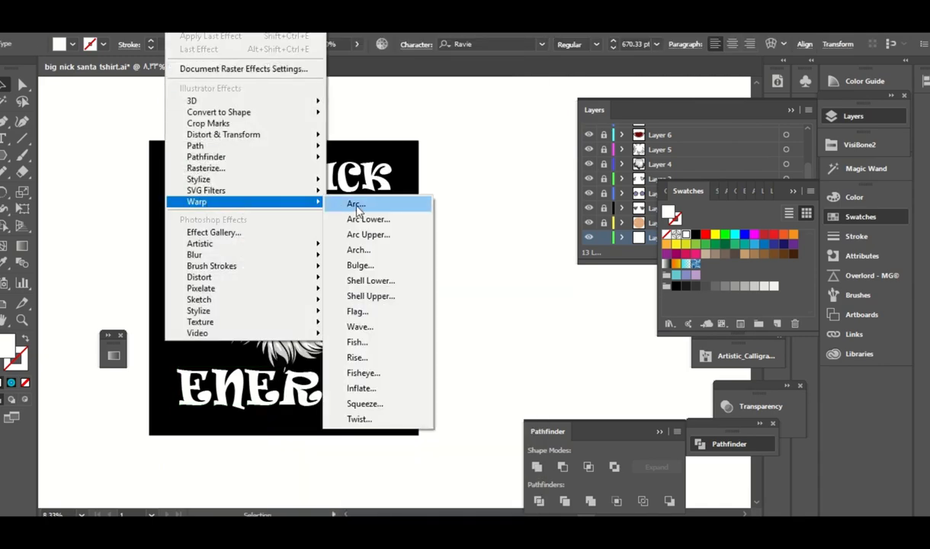
{"action": "left_click", "coordinate": [359, 202]}
{"action": "left_click_drag", "start_coordinate": [782, 147], "coordinate": [741, 148]}
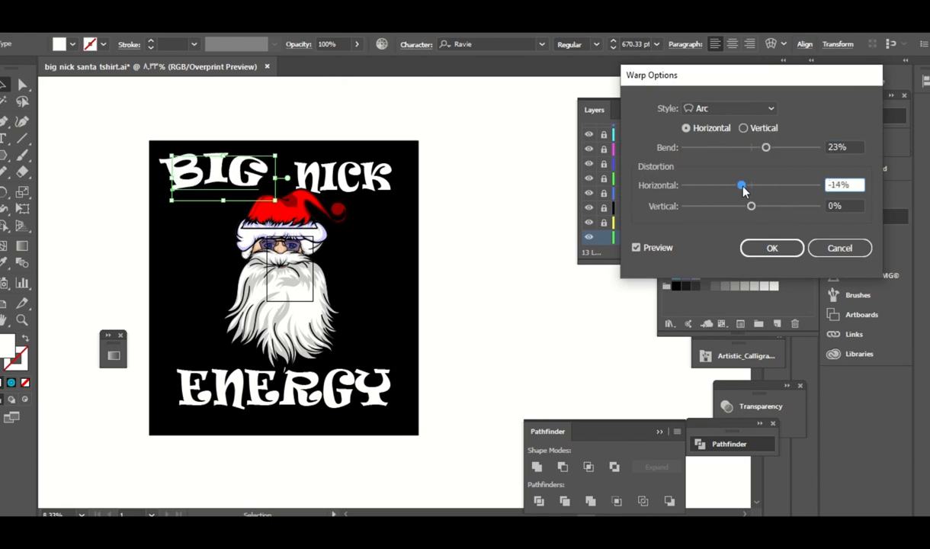
{"action": "left_click", "coordinate": [772, 248]}
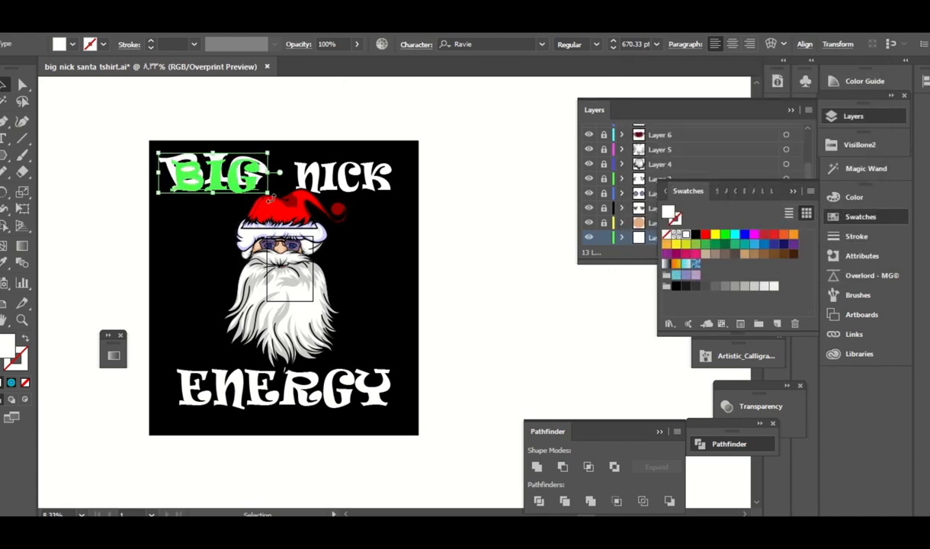
- Undo the Arc warp on BIG together with the trial changes to its position
{"action": "left_click_drag", "start_coordinate": [278, 154], "coordinate": [275, 133]}
{"action": "left_click_drag", "start_coordinate": [205, 172], "coordinate": [212, 195]}
{"action": "left_click", "coordinate": [350, 116]}
{"action": "key", "text": "ctrl+z"}
{"action": "key", "text": "ctrl+z"}
{"action": "key", "text": "ctrl+z"}
{"action": "key", "text": "ctrl+z"}
{"action": "key", "text": "ctrl+z"}
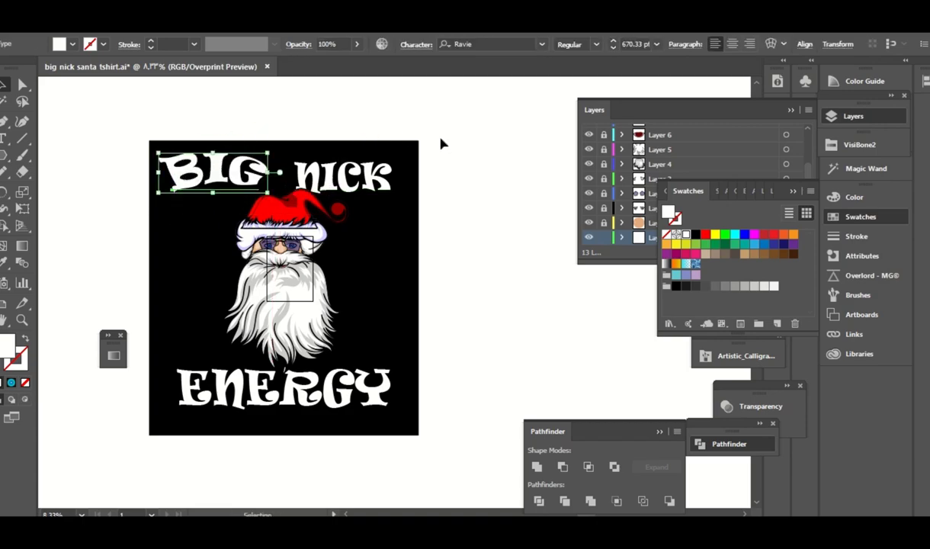
- Try another Arc warp with a 23% horizontal bend on BIG alone
{"action": "left_click", "coordinate": [183, 32]}
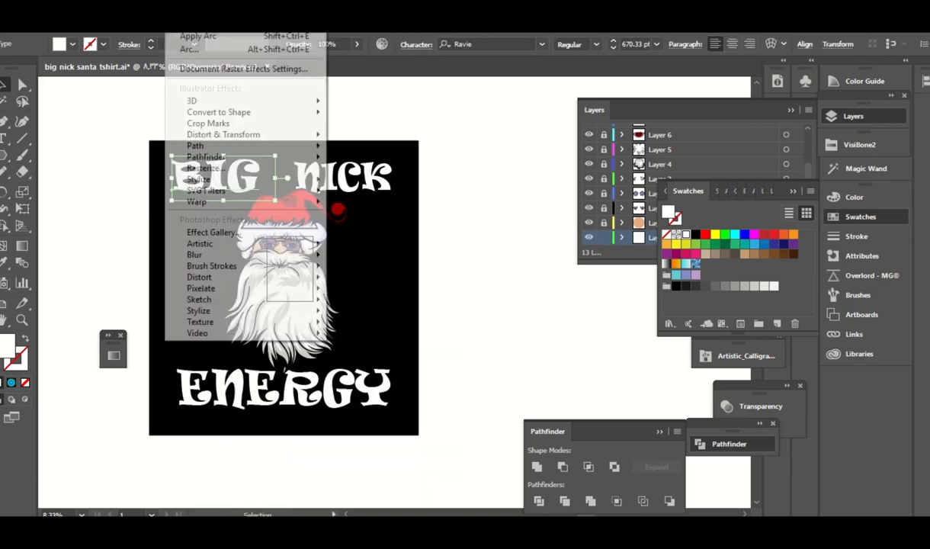
{"action": "mouse_move", "coordinate": [257, 202]}
{"action": "left_click", "coordinate": [358, 202]}
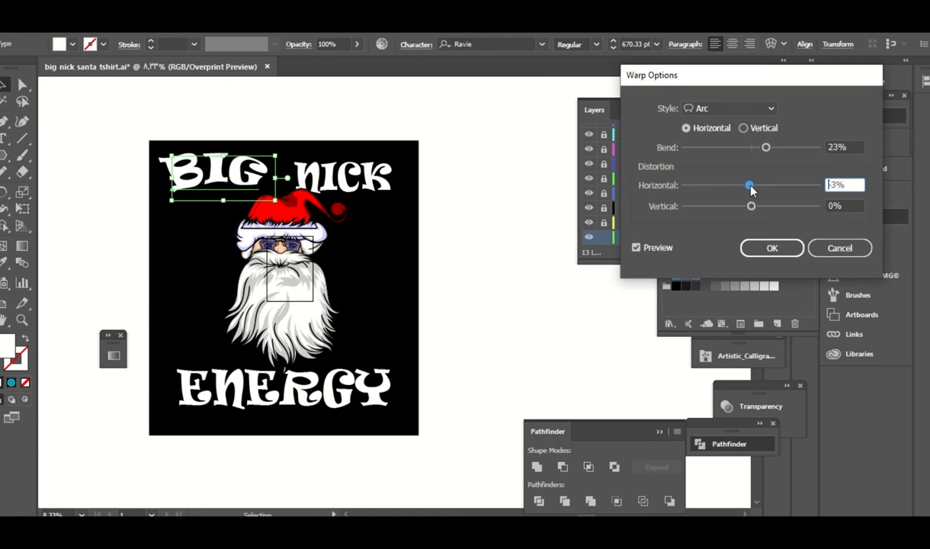
{"action": "left_click", "coordinate": [768, 248]}
{"action": "key", "text": "ctrl+shift+a"}
{"action": "left_click", "coordinate": [213, 172]}
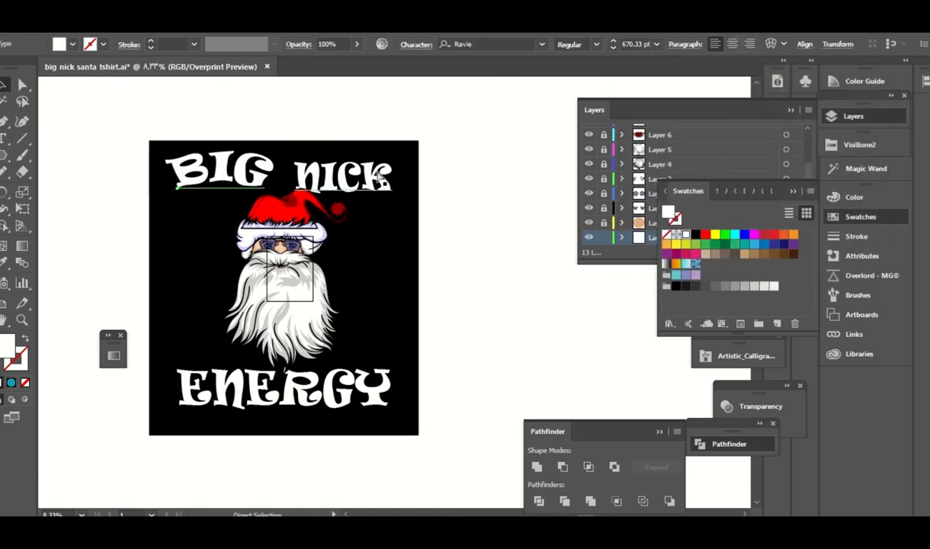
{"action": "left_click", "coordinate": [494, 201]}
{"action": "left_click_drag", "start_coordinate": [232, 181], "coordinate": [238, 179]}
- Remove the separate NICK text and add the word to the BIG text object so it reads BIG NICK
{"action": "left_click", "coordinate": [343, 174]}
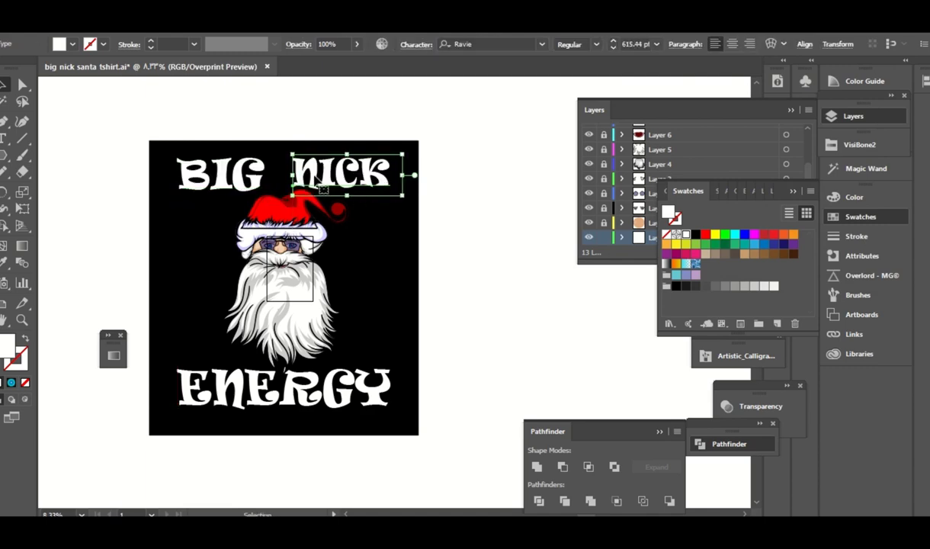
{"action": "double_click", "coordinate": [308, 174]}
{"action": "key", "text": "Delete"}
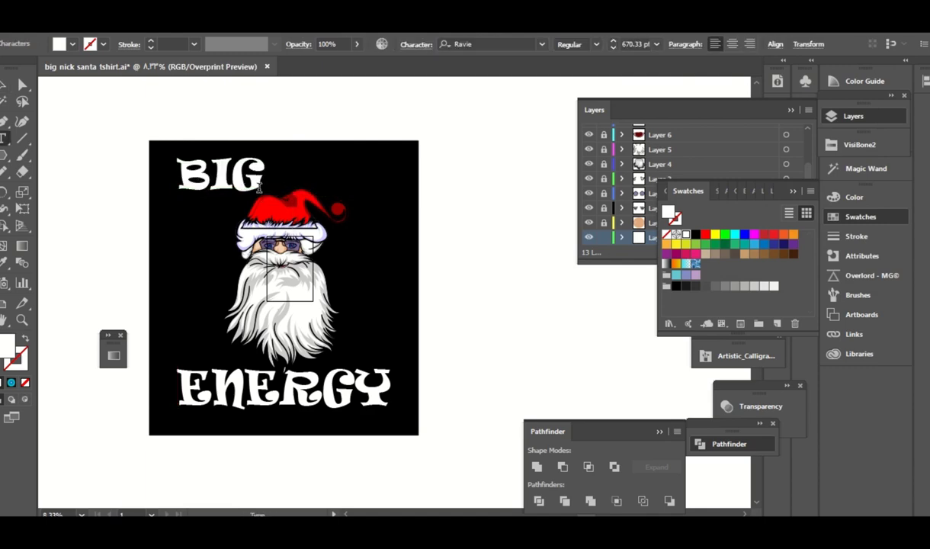
{"action": "key", "text": "ctrl+z"}
{"action": "key", "text": "Escape"}
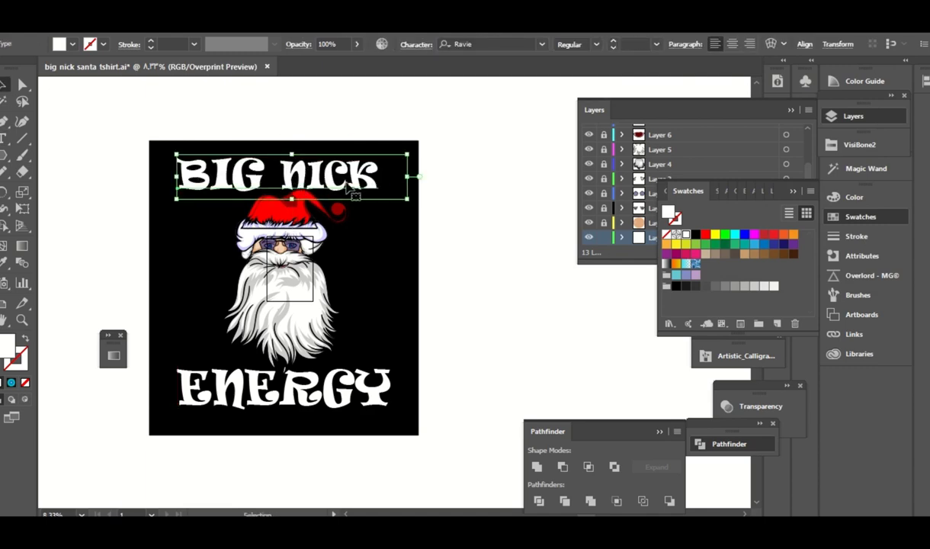
- Apply an Arc warp with a 23% horizontal bend to the BIG NICK text
{"action": "left_click", "coordinate": [183, 4]}
{"action": "mouse_move", "coordinate": [208, 201]}
{"action": "left_click", "coordinate": [352, 203]}
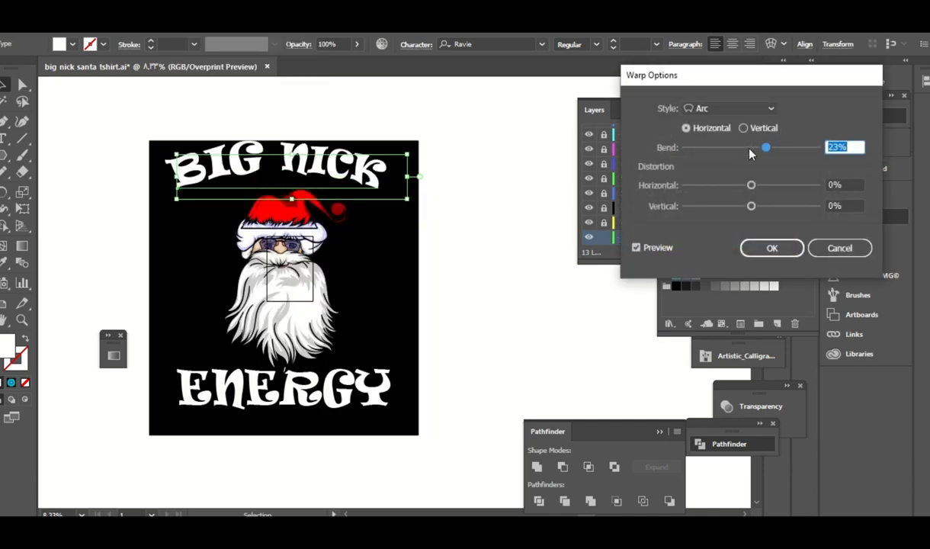
{"action": "left_click", "coordinate": [772, 248]}
{"action": "left_click", "coordinate": [460, 241]}
{"action": "left_click_drag", "start_coordinate": [461, 241], "coordinate": [548, 89]}
- Apply an Arc warp with a -32% horizontal bend to the ENERGY text
{"action": "left_click", "coordinate": [252, 377]}
{"action": "left_click", "coordinate": [183, 4]}
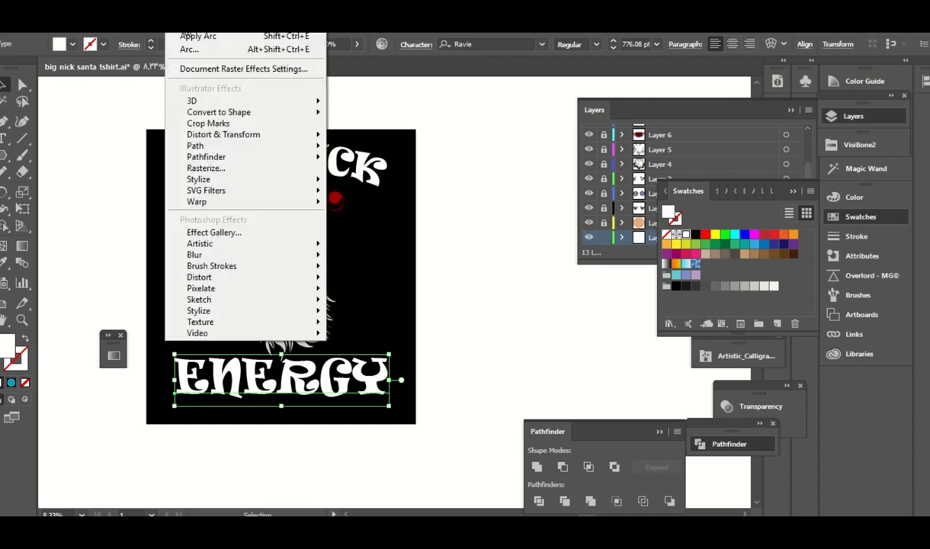
{"action": "mouse_move", "coordinate": [208, 201]}
{"action": "left_click", "coordinate": [356, 204]}
{"action": "left_click_drag", "start_coordinate": [741, 153], "coordinate": [730, 152]}
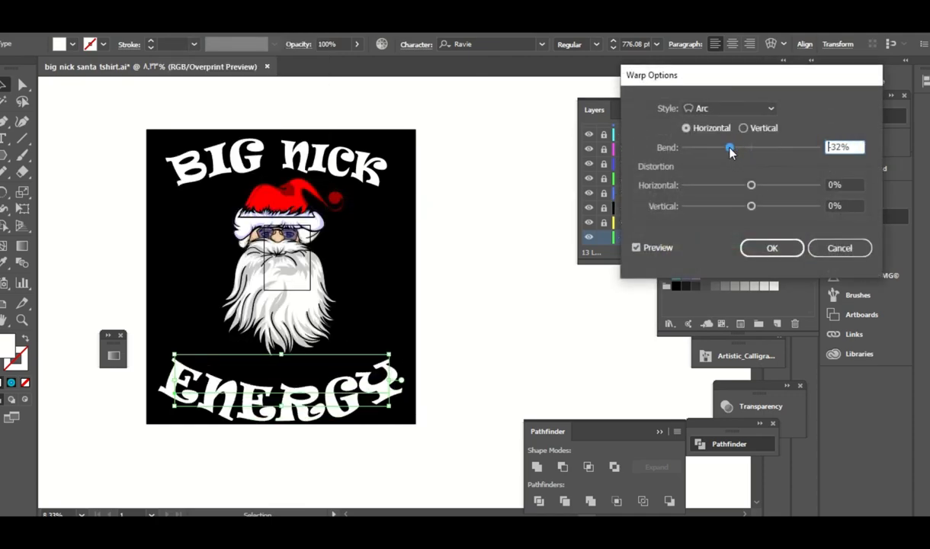
{"action": "left_click", "coordinate": [771, 247]}
{"action": "left_click", "coordinate": [489, 284]}
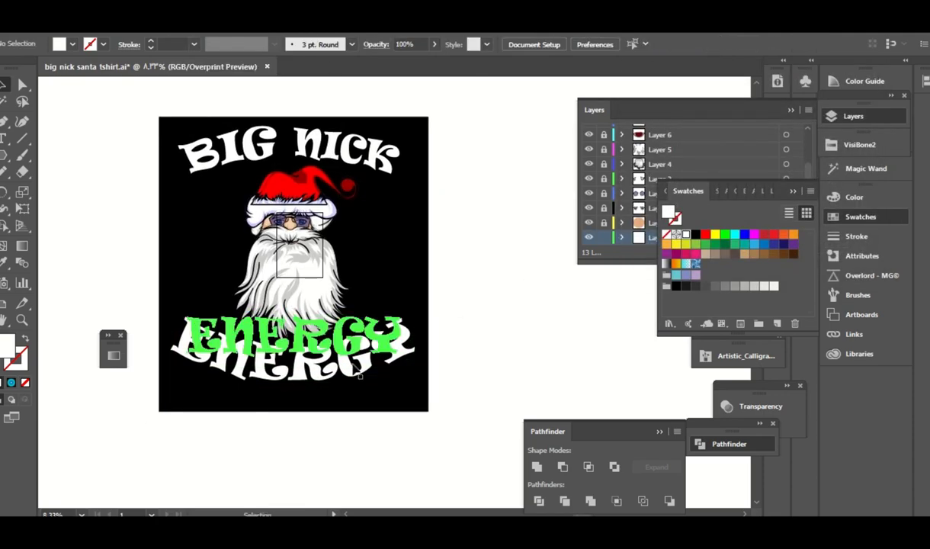
- Set both warped texts to the Shelta Hand* Bold font and recentre them above and below Santa
{"action": "key", "text": "ctrl+a"}
{"action": "left_click", "coordinate": [541, 44]}
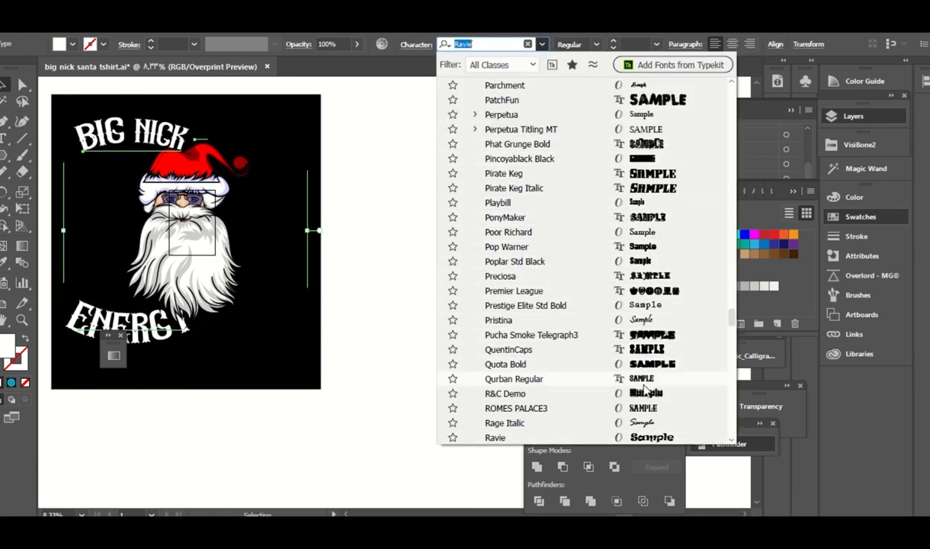
{"action": "scroll", "coordinate": [727, 326], "scroll_direction": "down", "scroll_amount": 10}
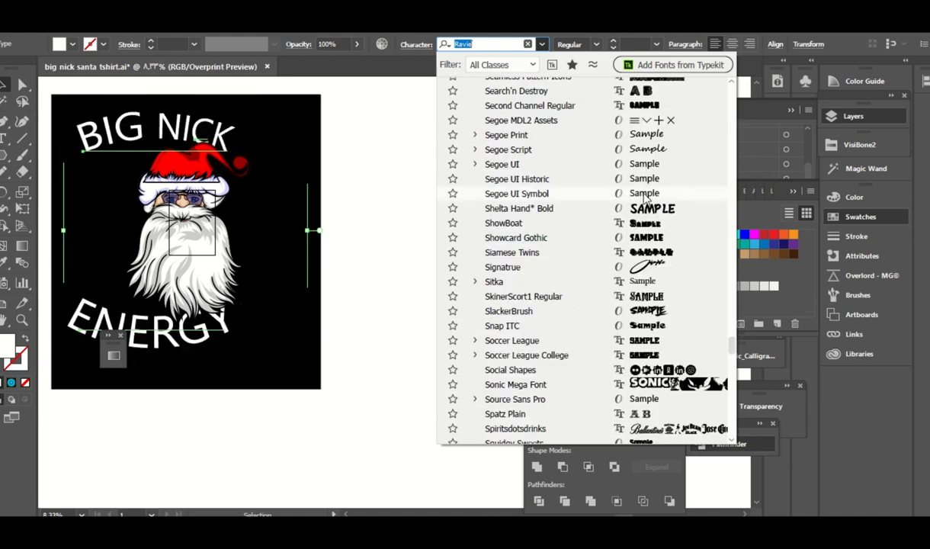
{"action": "left_click", "coordinate": [641, 216]}
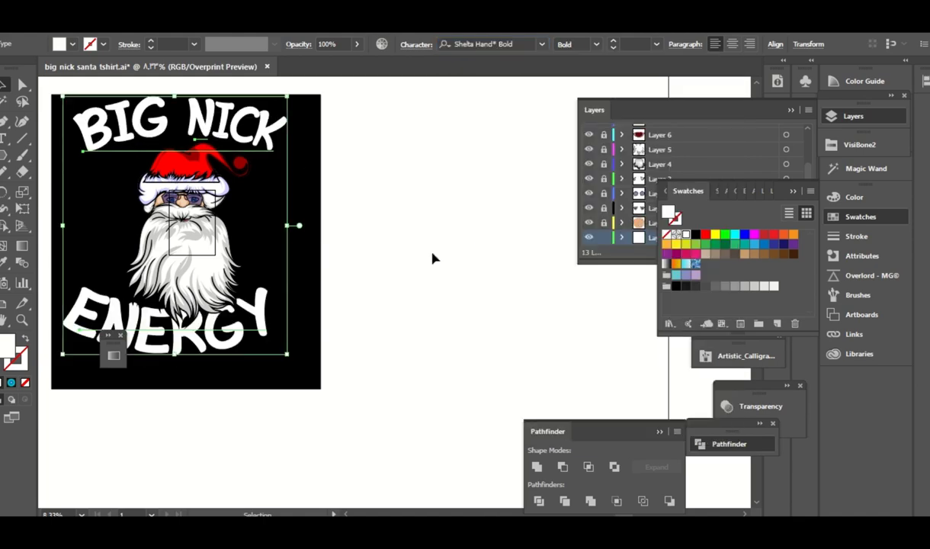
{"action": "left_click_drag", "start_coordinate": [289, 358], "coordinate": [343, 369]}
{"action": "left_click_drag", "start_coordinate": [271, 141], "coordinate": [278, 147]}
{"action": "left_click", "coordinate": [473, 225]}
- Lock the lettering layer, add a new layer above it and draw a thin-pointed white five-pointed star beside the beard
{"action": "left_click", "coordinate": [682, 149]}
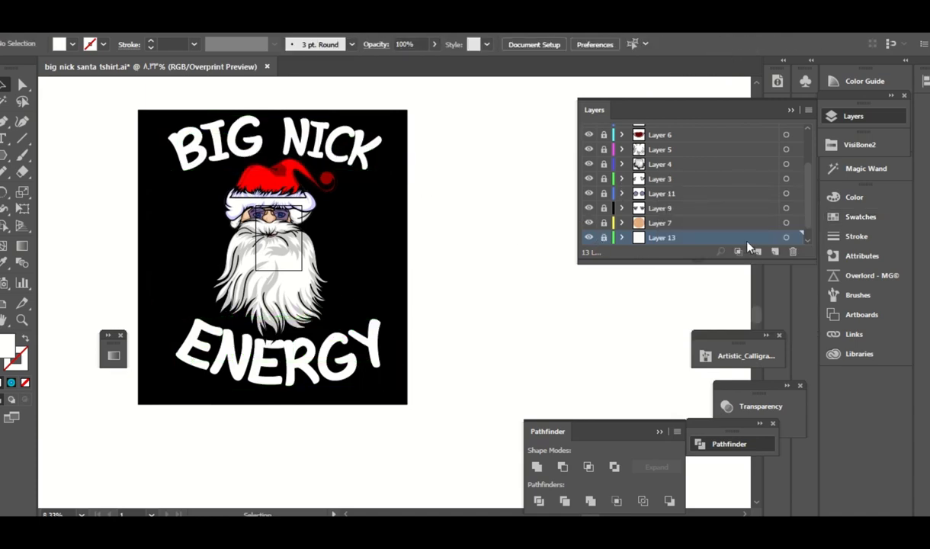
{"action": "left_click", "coordinate": [4, 154]}
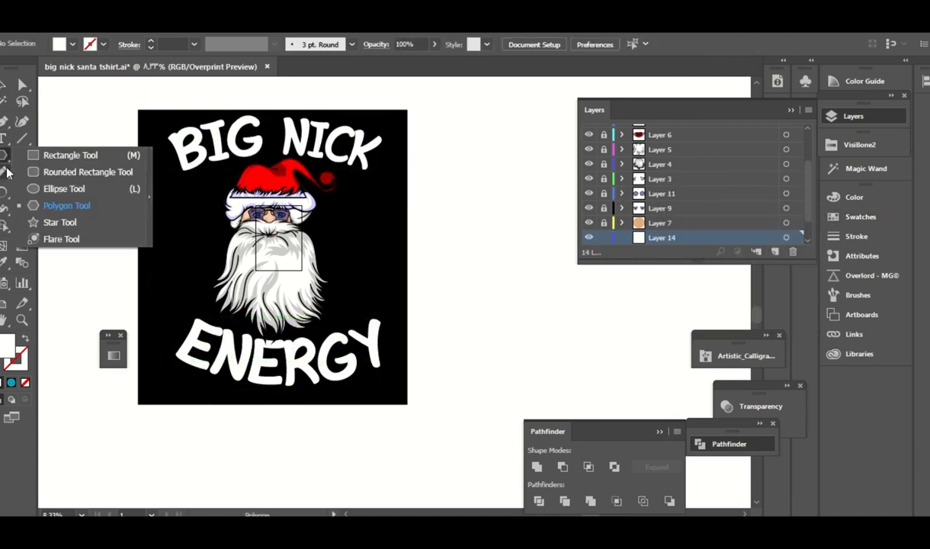
{"action": "left_click", "coordinate": [60, 222]}
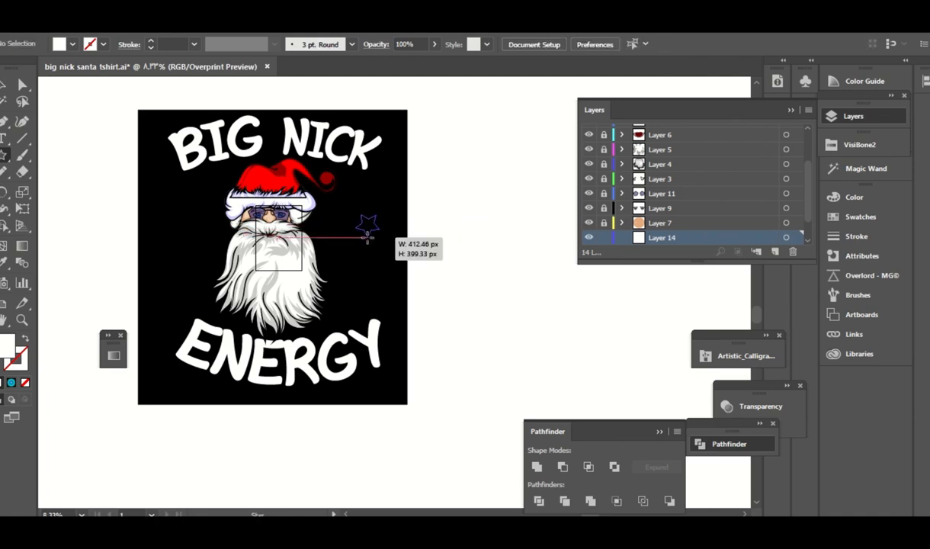
{"action": "left_click_drag", "start_coordinate": [368, 237], "coordinate": [381, 368]}
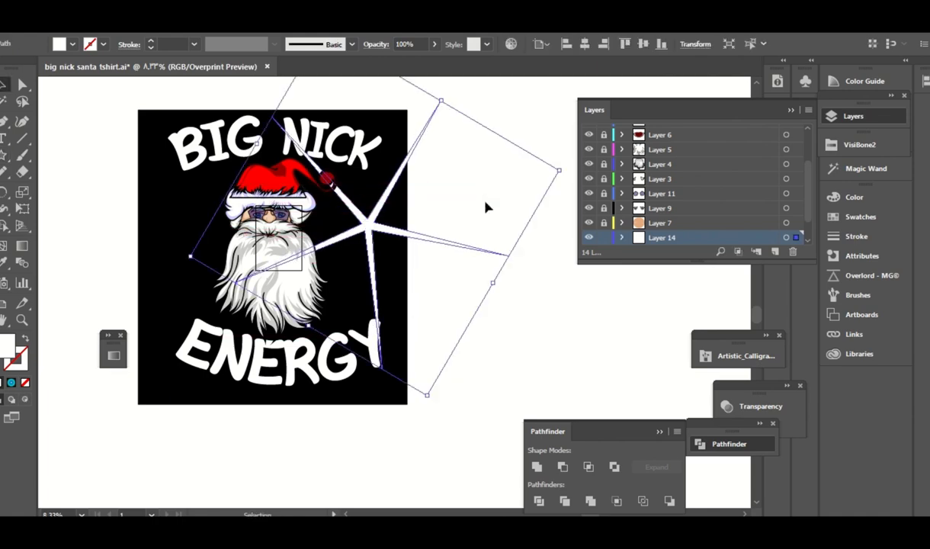
- Shrink the star and scatter copies of it around Santa and the lettering, making seven stars
{"action": "left_click_drag", "start_coordinate": [487, 207], "coordinate": [421, 405]}
{"action": "left_click_drag", "start_coordinate": [381, 244], "coordinate": [404, 200]}
{"action": "left_click_drag", "start_coordinate": [315, 212], "coordinate": [432, 174]}
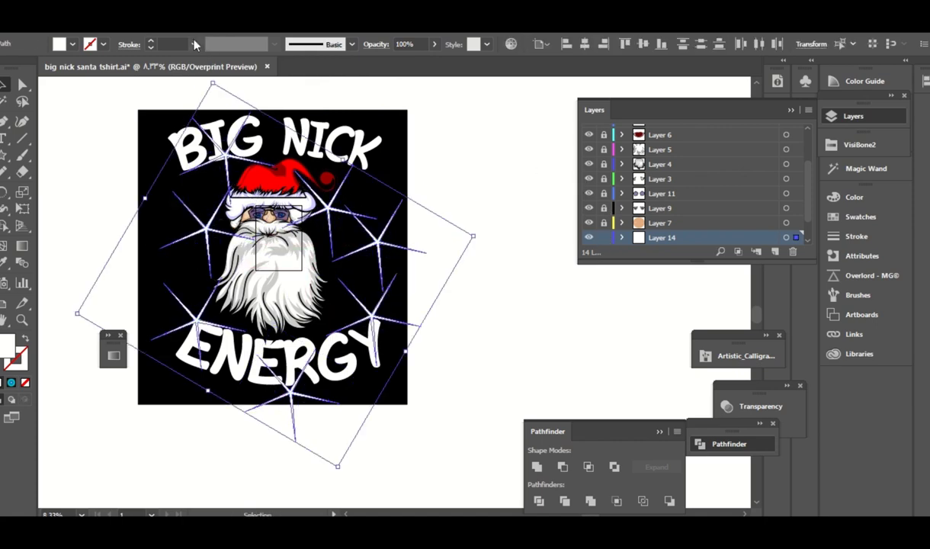
- Group the stars and apply a Gaussian Blur with a 64-pixel radius to them
{"action": "key", "text": "a"}
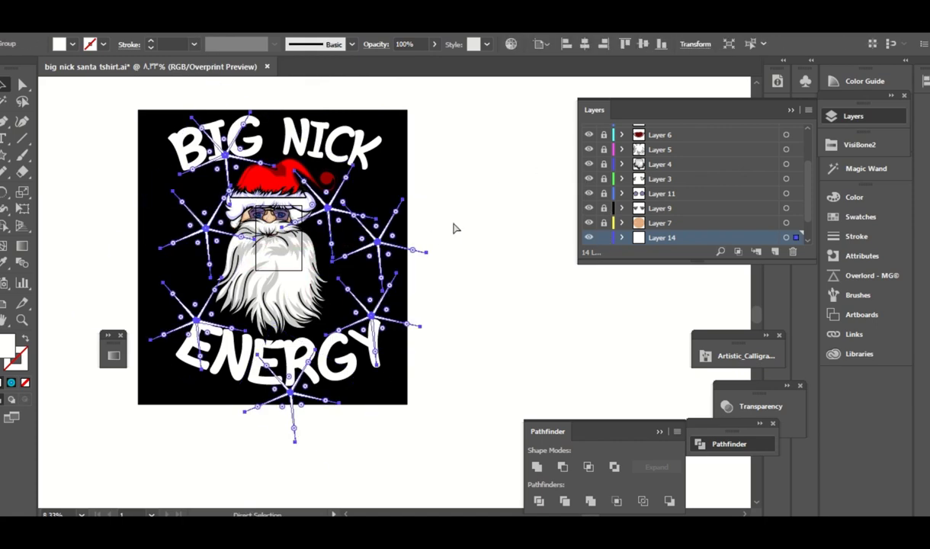
{"action": "key", "text": "v"}
{"action": "left_click", "coordinate": [177, 23]}
{"action": "mouse_move", "coordinate": [213, 250]}
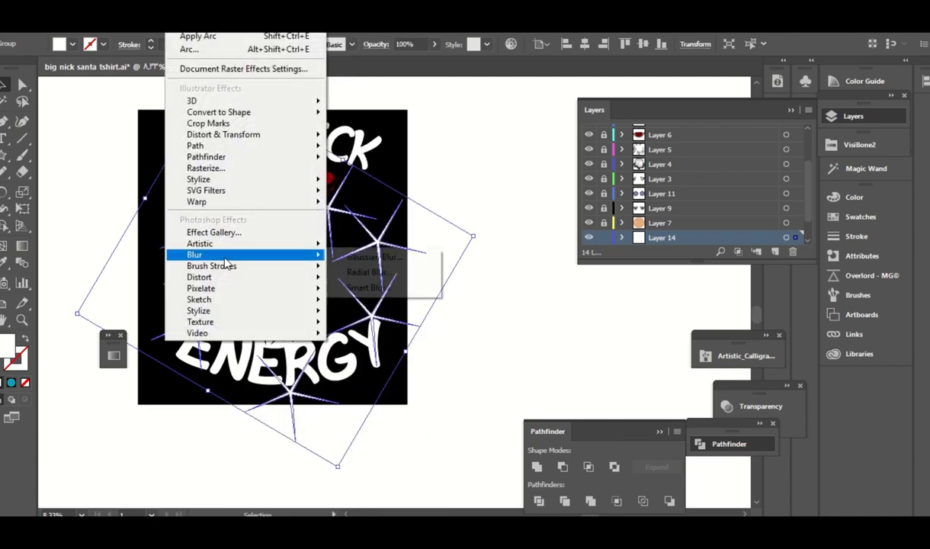
{"action": "left_click", "coordinate": [369, 257]}
{"action": "left_click", "coordinate": [683, 331]}
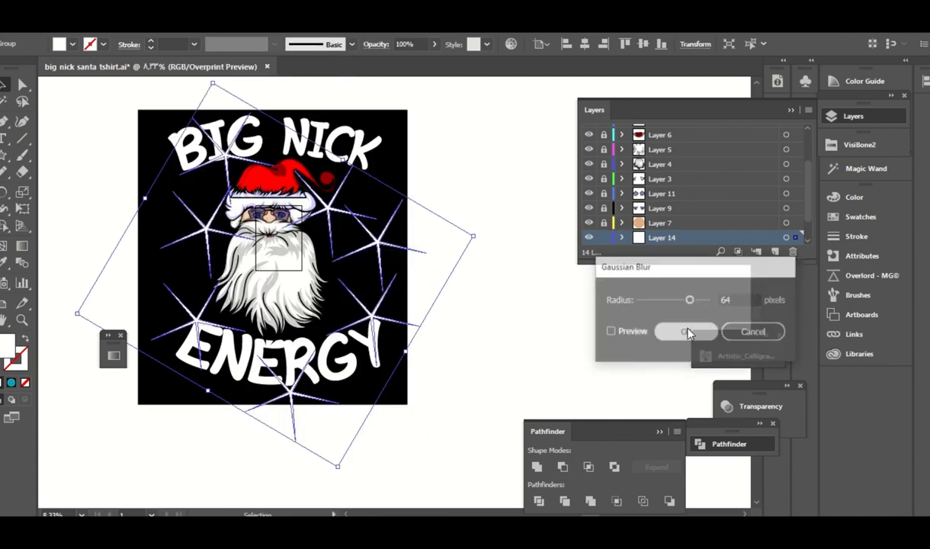